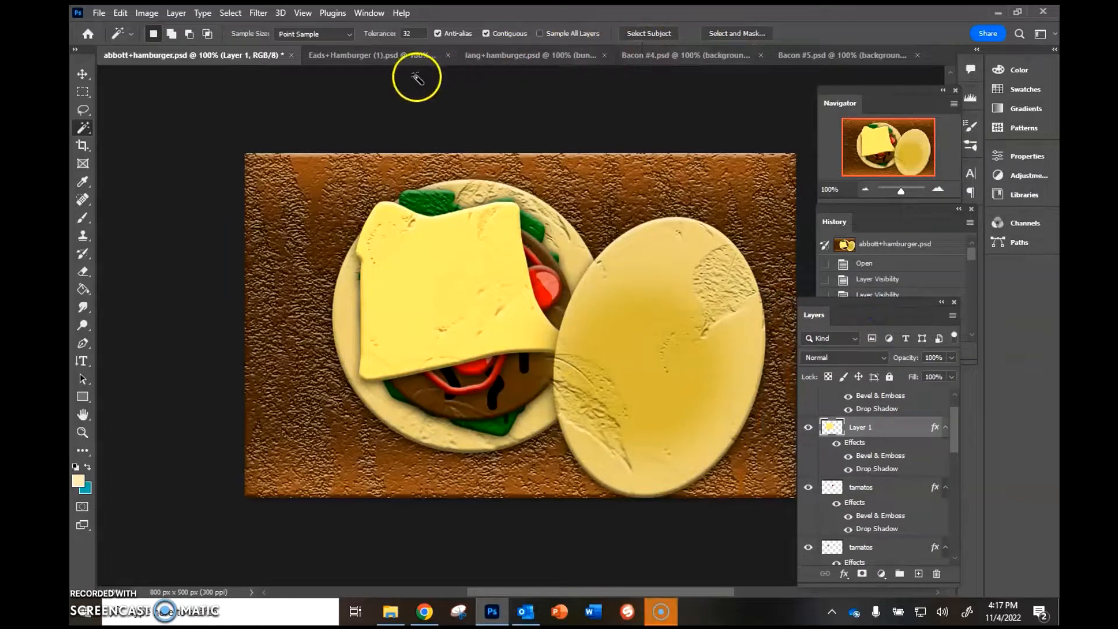
Step: Compare the three open example hamburger documents, ending on the one with the wavy pastel background
{"action": "left_click", "coordinate": [370, 55]}
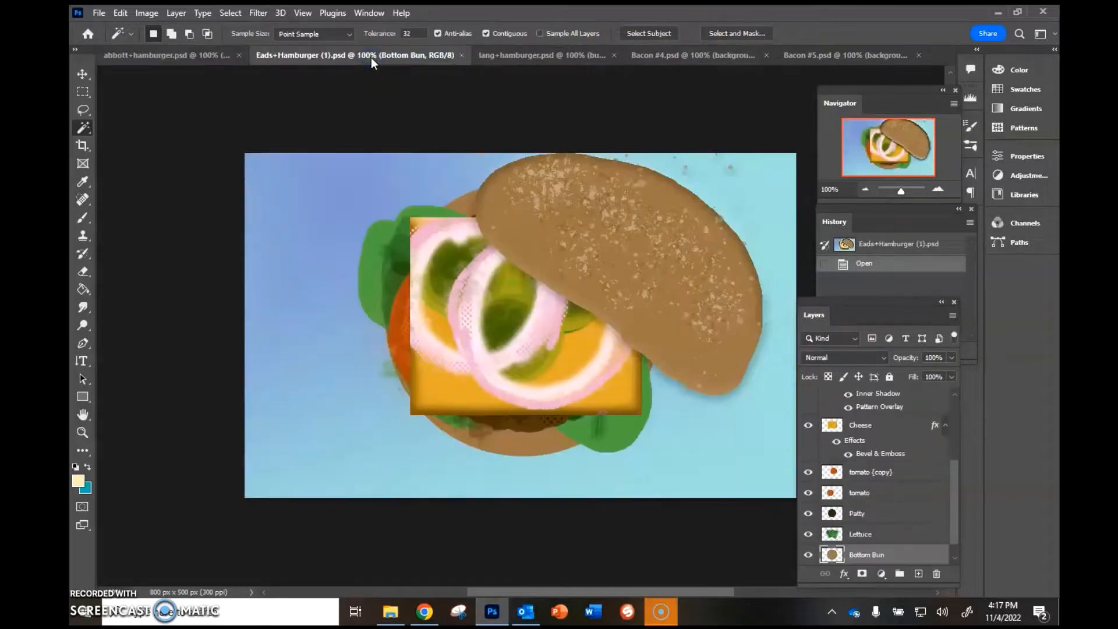
{"action": "left_click", "coordinate": [165, 54]}
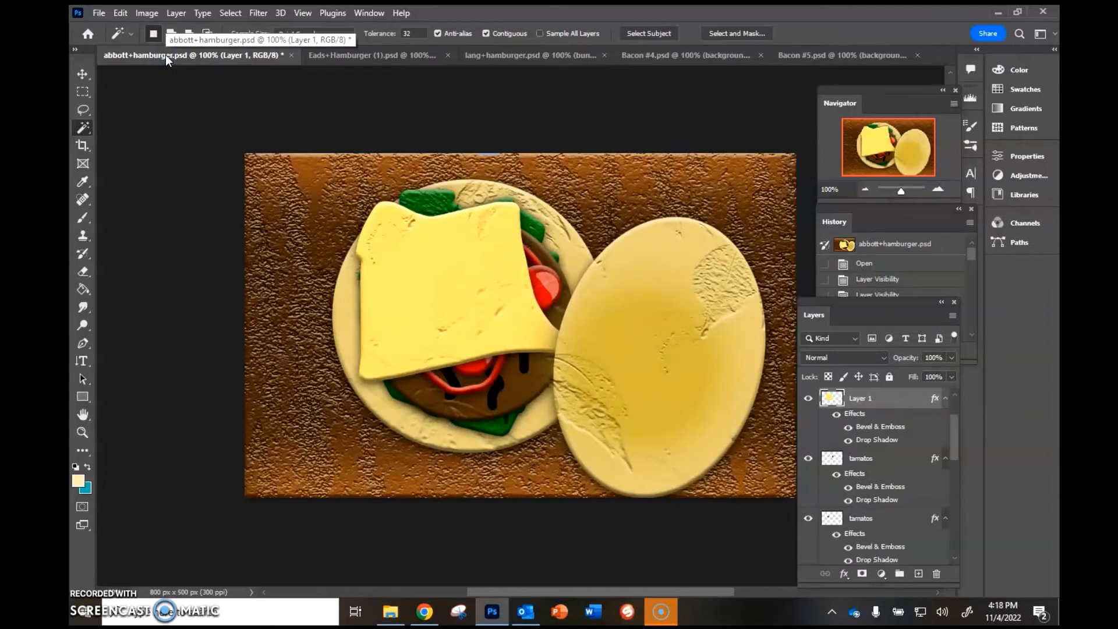
{"action": "left_click", "coordinate": [334, 58]}
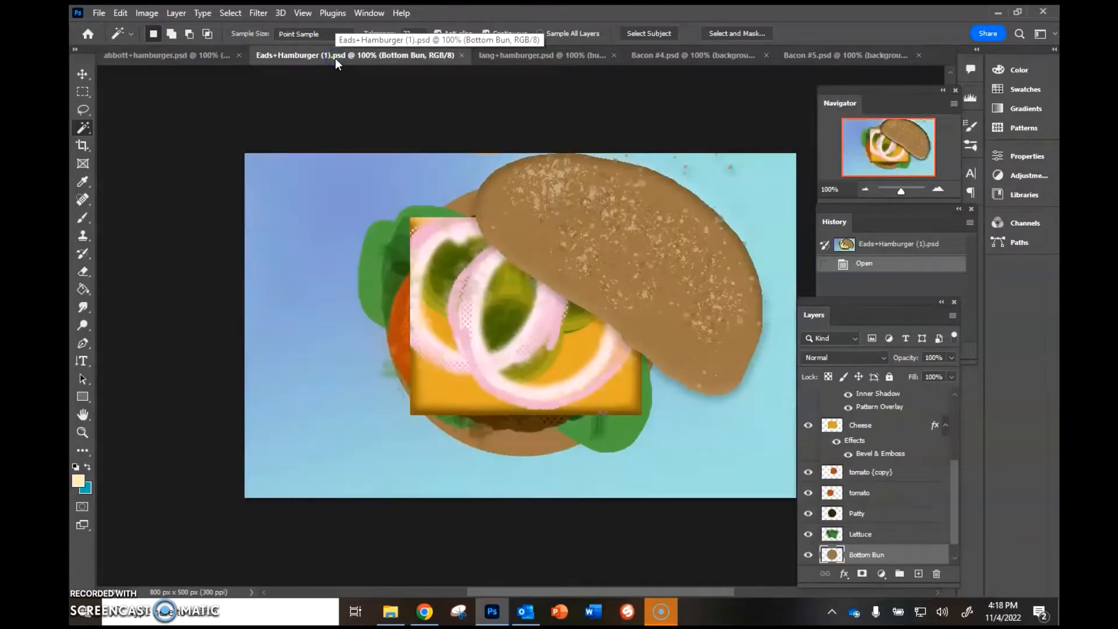
{"action": "left_click", "coordinate": [491, 61]}
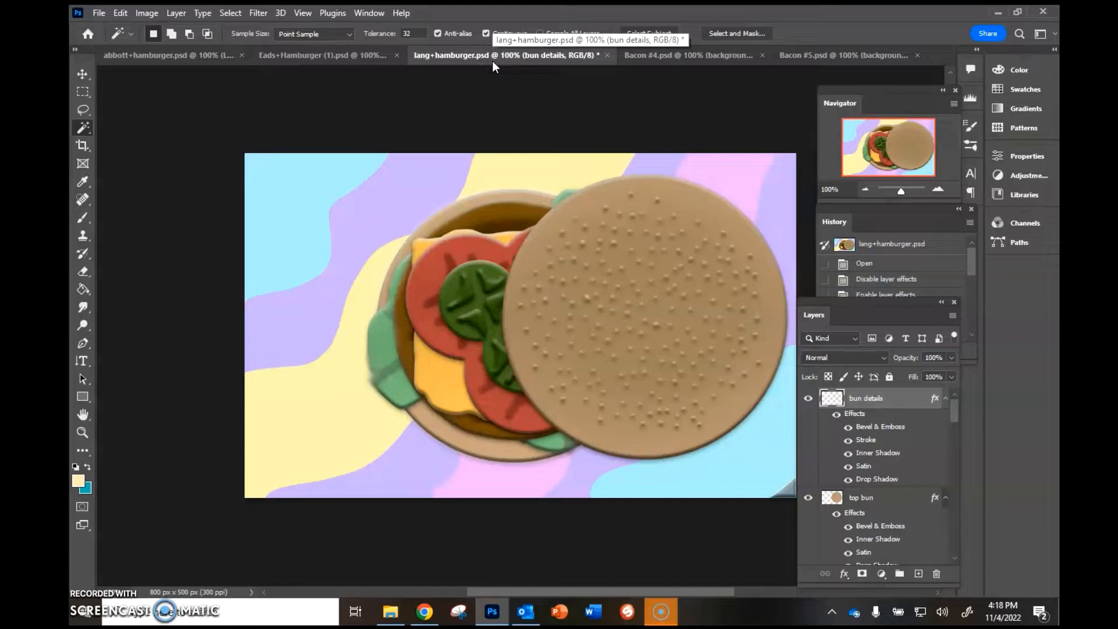
Step: Start a new document and name it with the author's surname followed by "_hambruger"
{"action": "left_click", "coordinate": [97, 13]}
{"action": "left_click", "coordinate": [100, 25]}
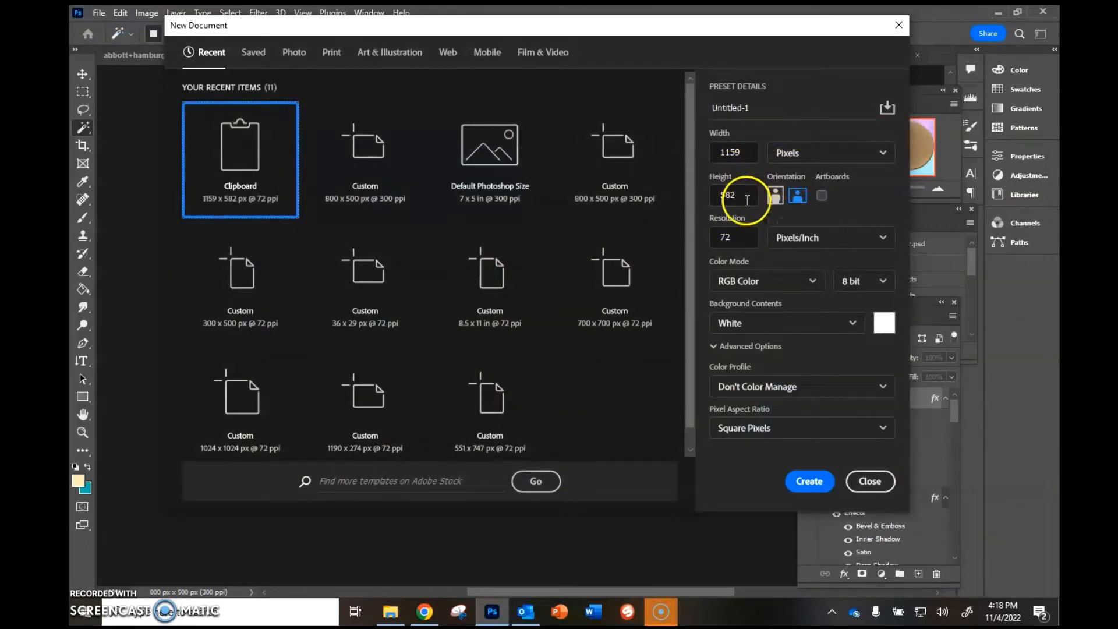
{"action": "left_click", "coordinate": [598, 129]}
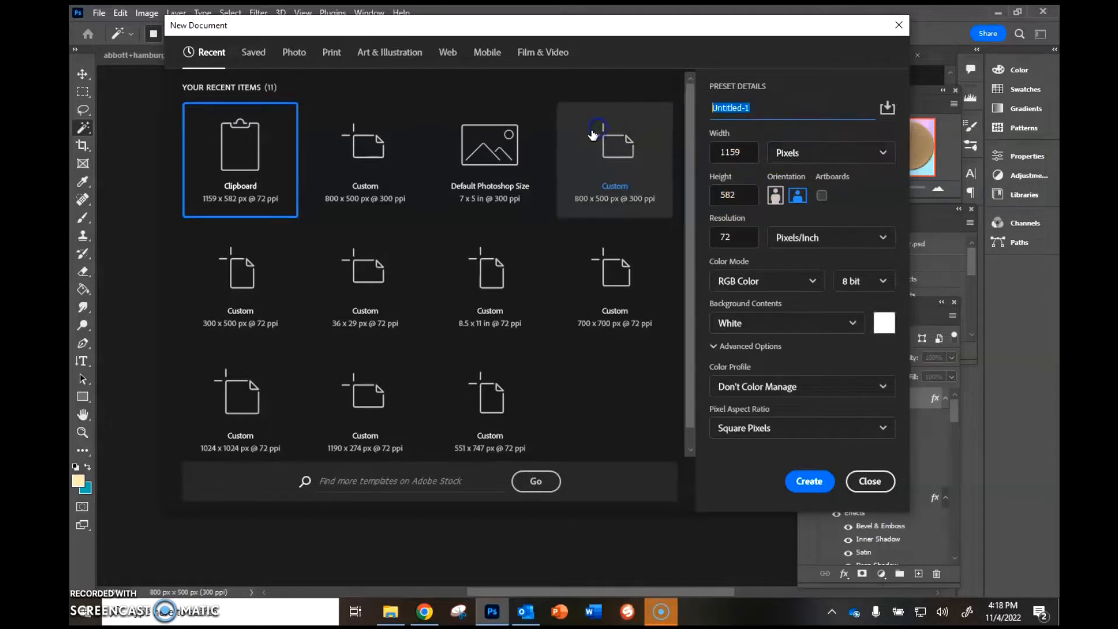
{"action": "type", "text": "kendall"}
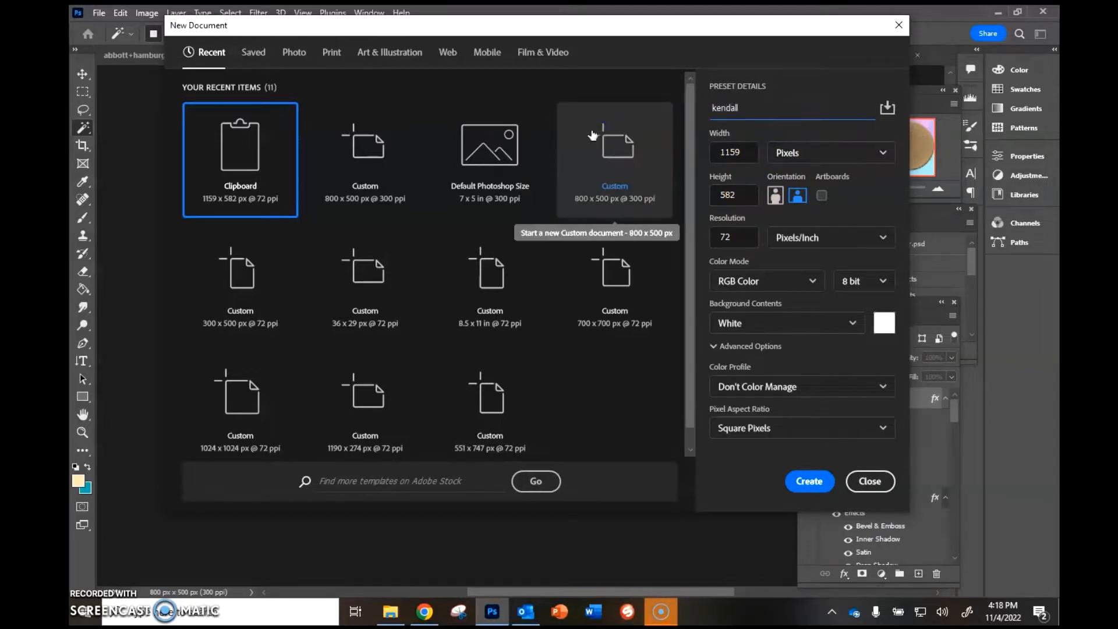
{"action": "type", "text": "_hambruger"}
Step: Set the new document's size to 800 pixels wide by 500 pixels high
{"action": "left_click", "coordinate": [843, 151]}
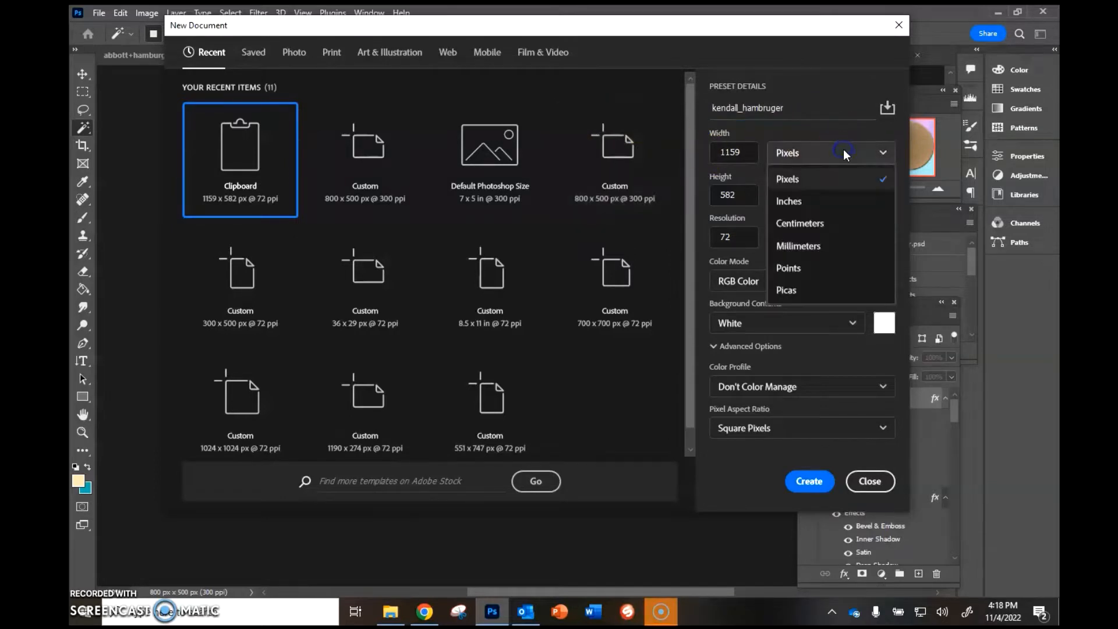
{"action": "left_click", "coordinate": [836, 181]}
{"action": "left_click", "coordinate": [720, 155]}
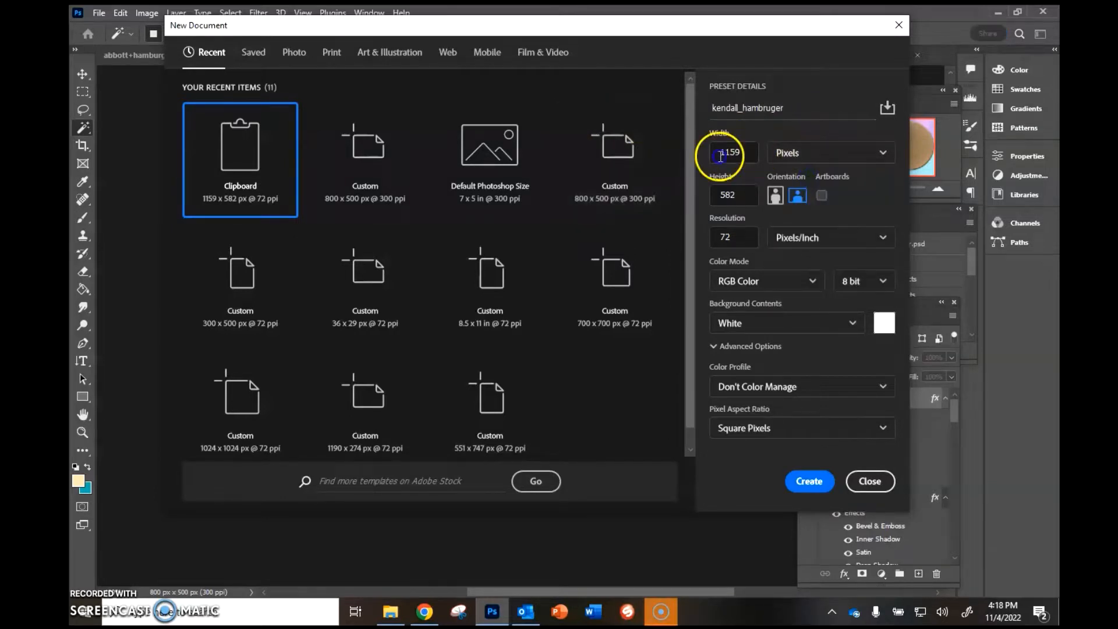
{"action": "left_click", "coordinate": [738, 150]}
{"action": "left_click", "coordinate": [738, 151]}
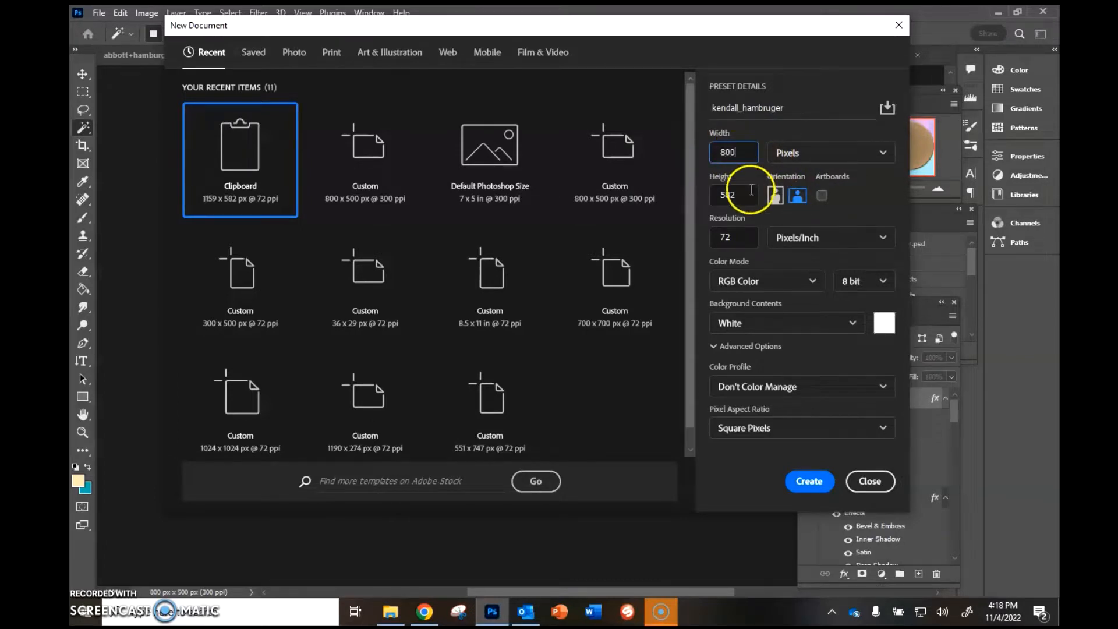
{"action": "left_click_drag", "start_coordinate": [739, 198], "coordinate": [683, 202]}
{"action": "type", "text": "500"}
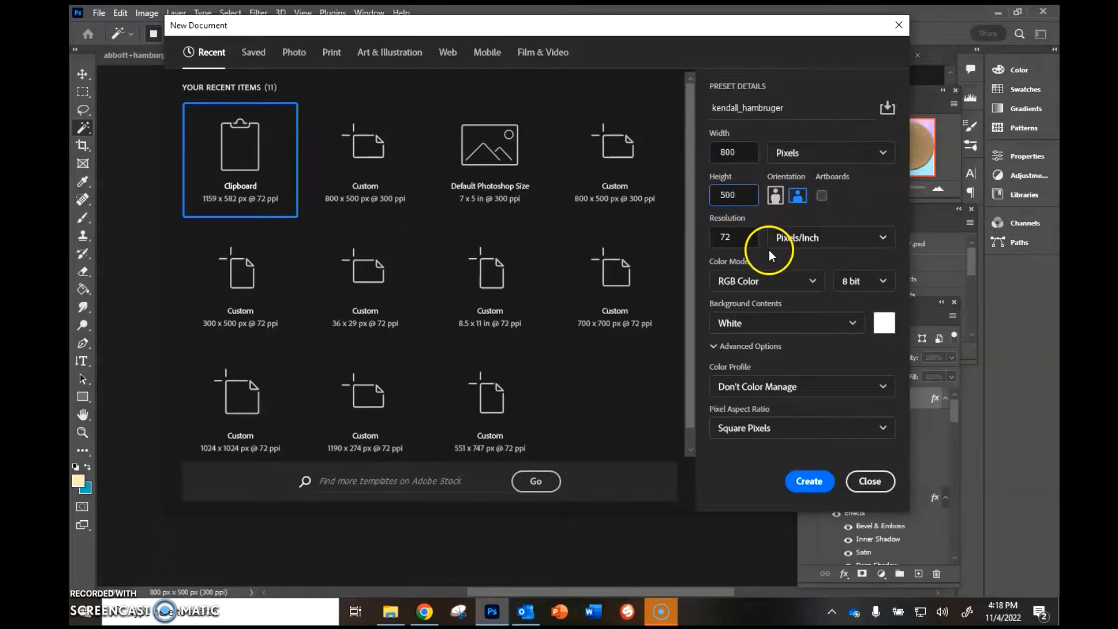
Step: Set the resolution to 300 pixels per inch and the background contents to Transparent
{"action": "left_click_drag", "start_coordinate": [744, 236], "coordinate": [700, 249]}
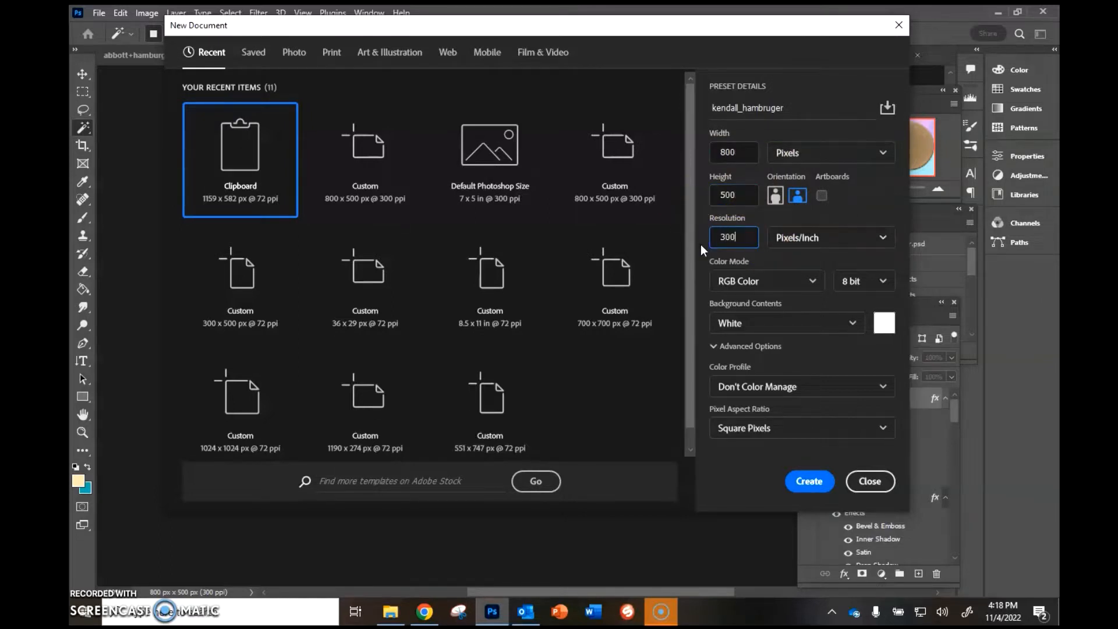
{"action": "left_click", "coordinate": [722, 265]}
{"action": "left_click", "coordinate": [853, 327]}
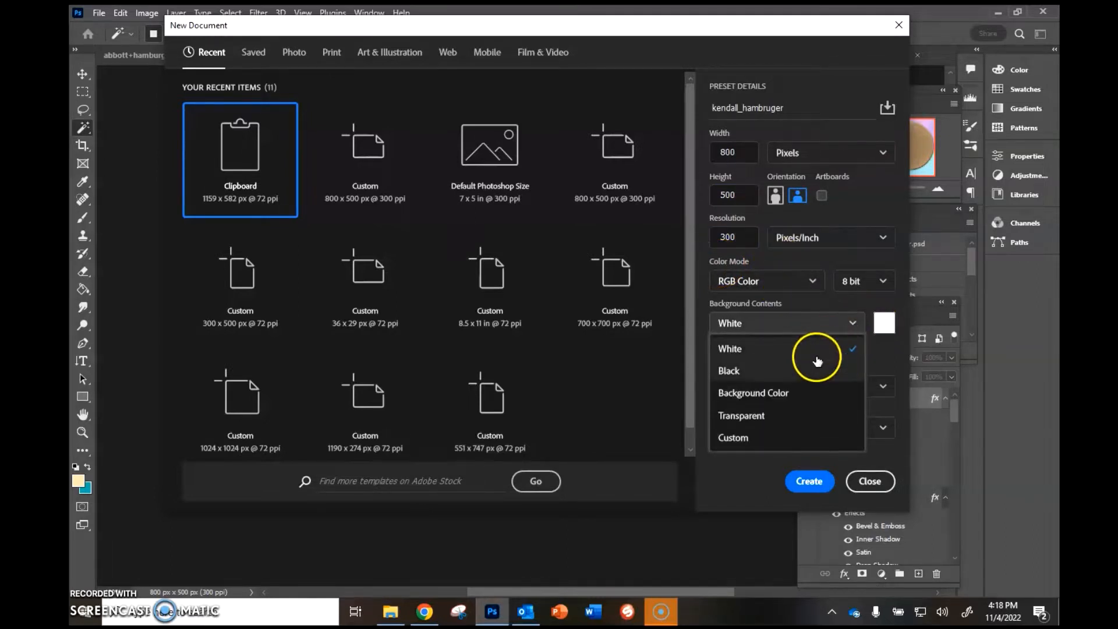
{"action": "left_click", "coordinate": [772, 413]}
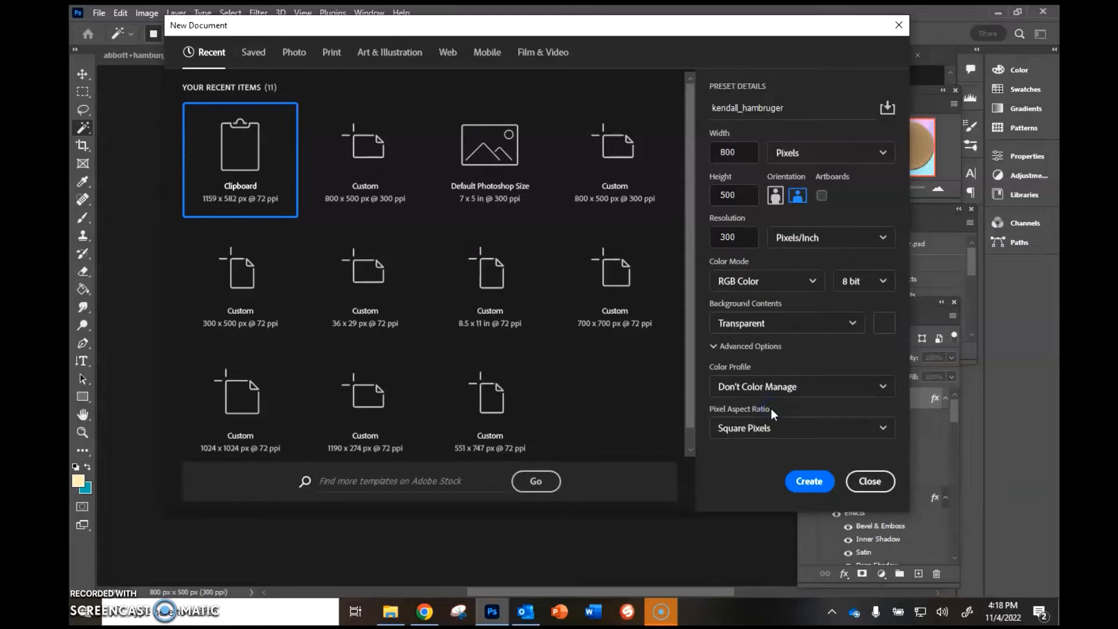
Step: Correct the ending of the document name to "_hamburger" and create the document
{"action": "left_click", "coordinate": [806, 479]}
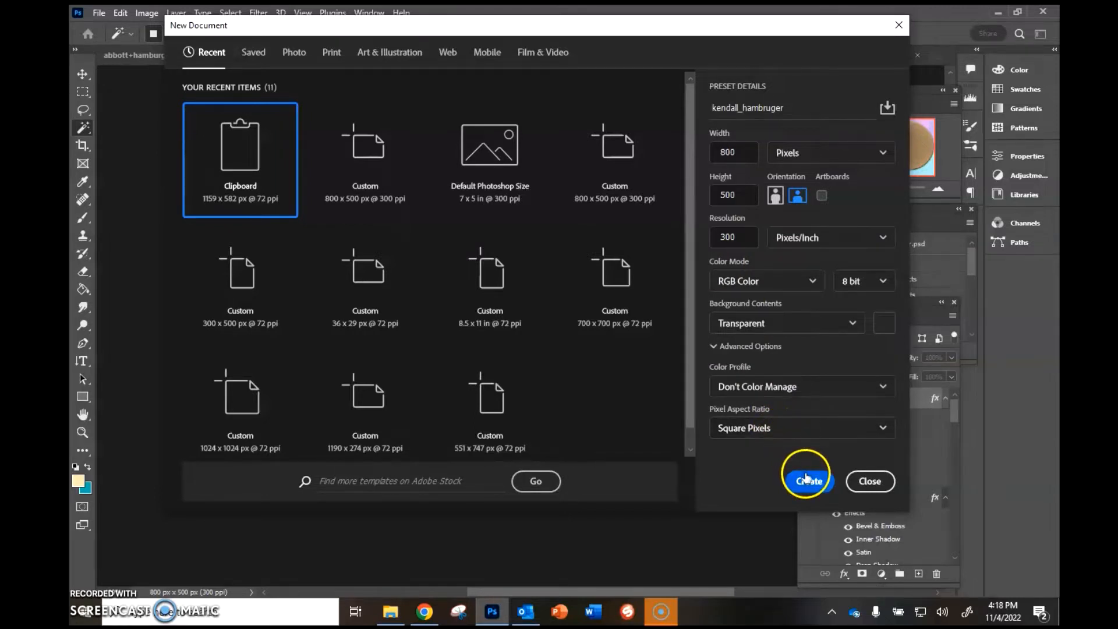
{"action": "left_click", "coordinate": [762, 106]}
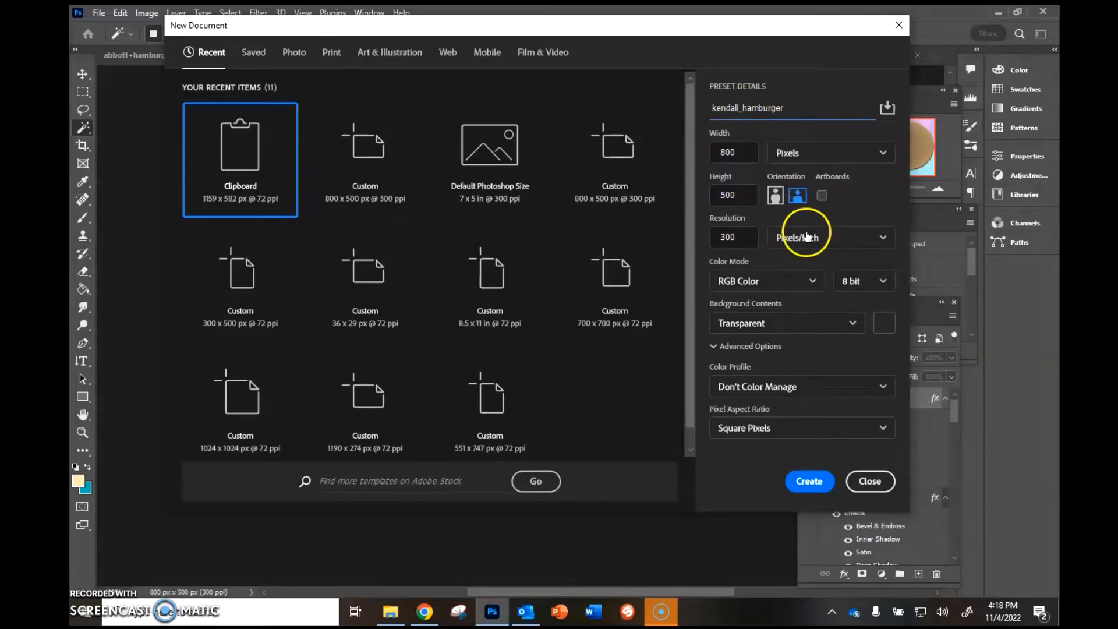
{"action": "left_click", "coordinate": [806, 481]}
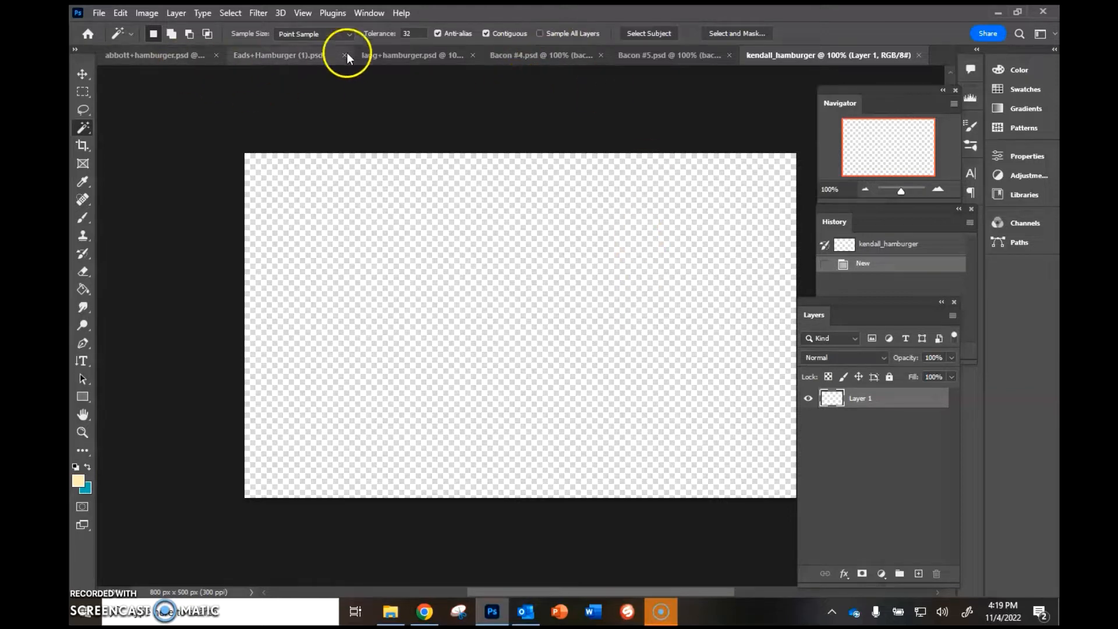
Step: In the pastel-background hamburger document, hide the bun details, top bun, tomato and pickles layers
{"action": "left_click", "coordinate": [448, 56]}
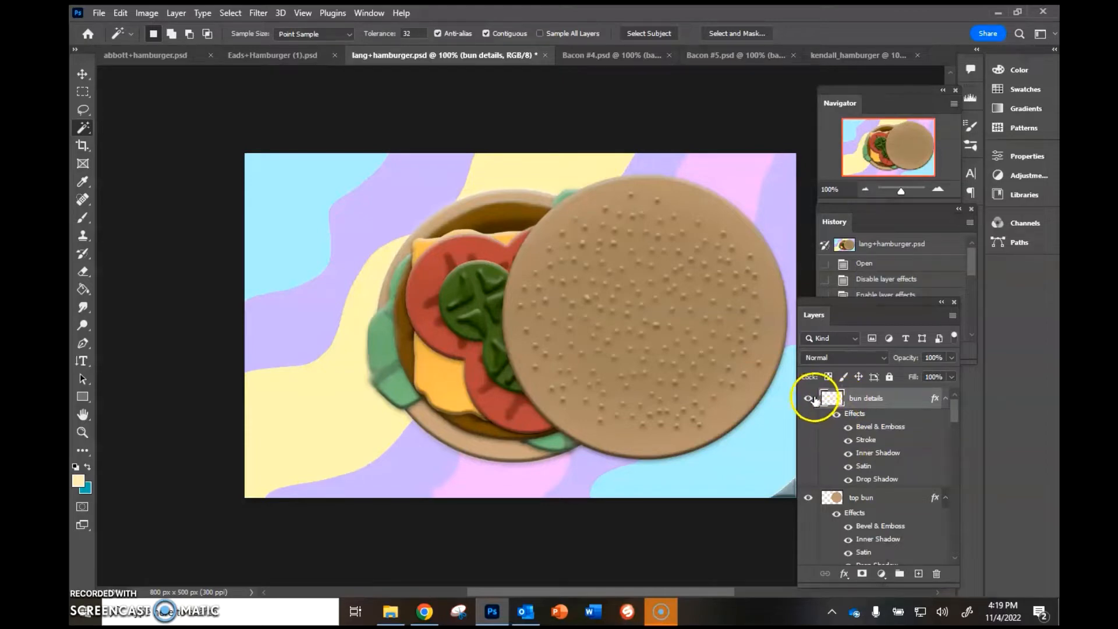
{"action": "left_click", "coordinate": [807, 399]}
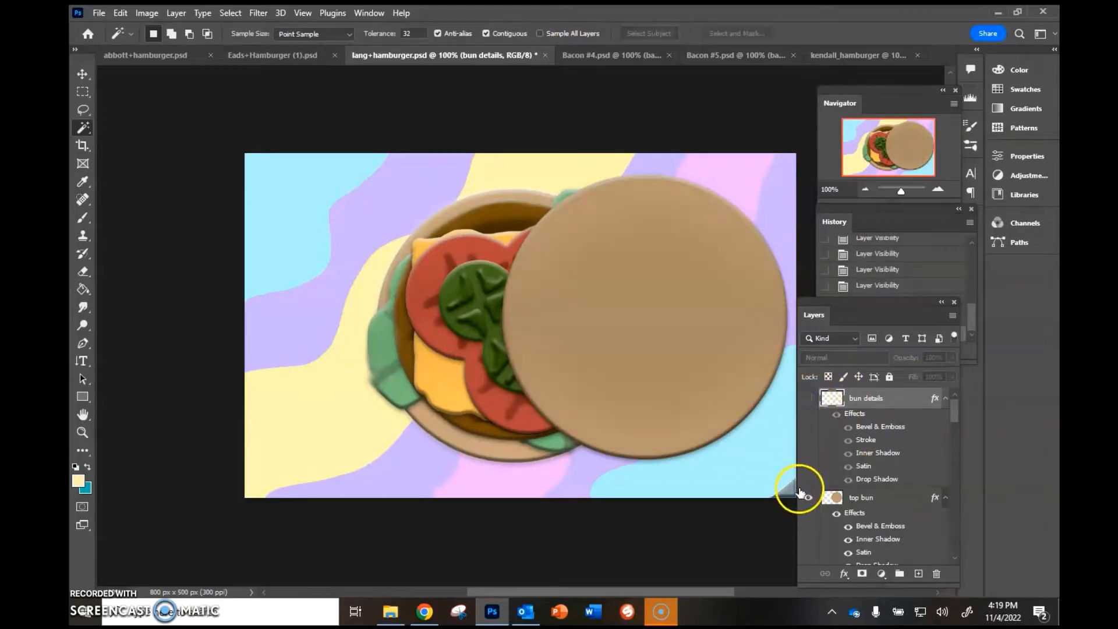
{"action": "left_click", "coordinate": [806, 498]}
{"action": "scroll", "coordinate": [808, 520], "scroll_direction": "down", "scroll_amount": 2}
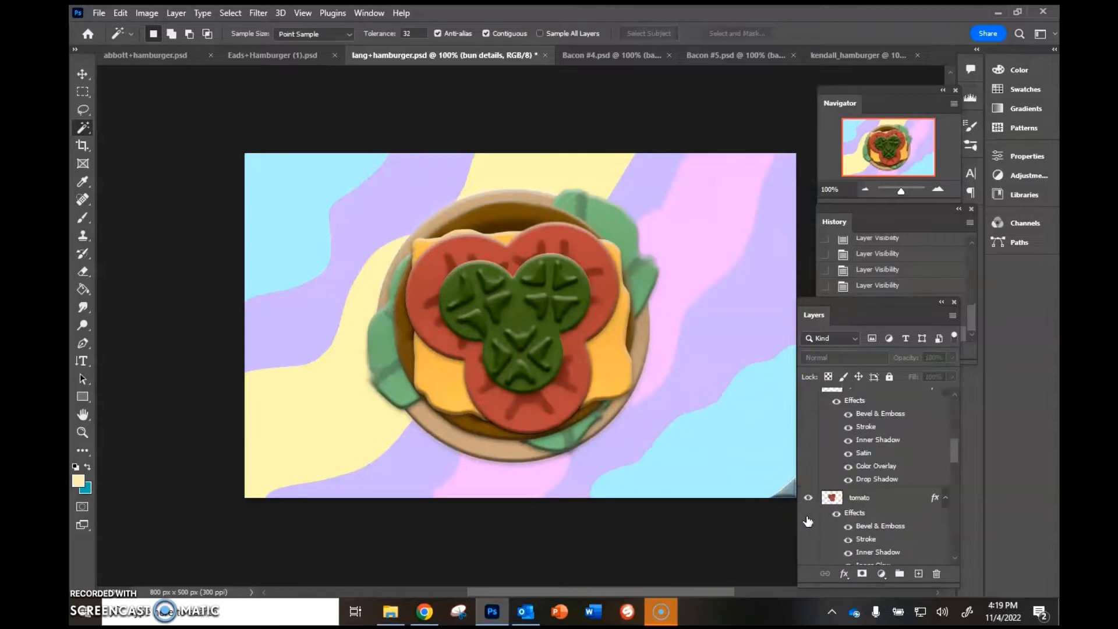
{"action": "left_click", "coordinate": [806, 492]}
{"action": "scroll", "coordinate": [811, 495], "scroll_direction": "down", "scroll_amount": 1}
{"action": "left_click", "coordinate": [809, 484]}
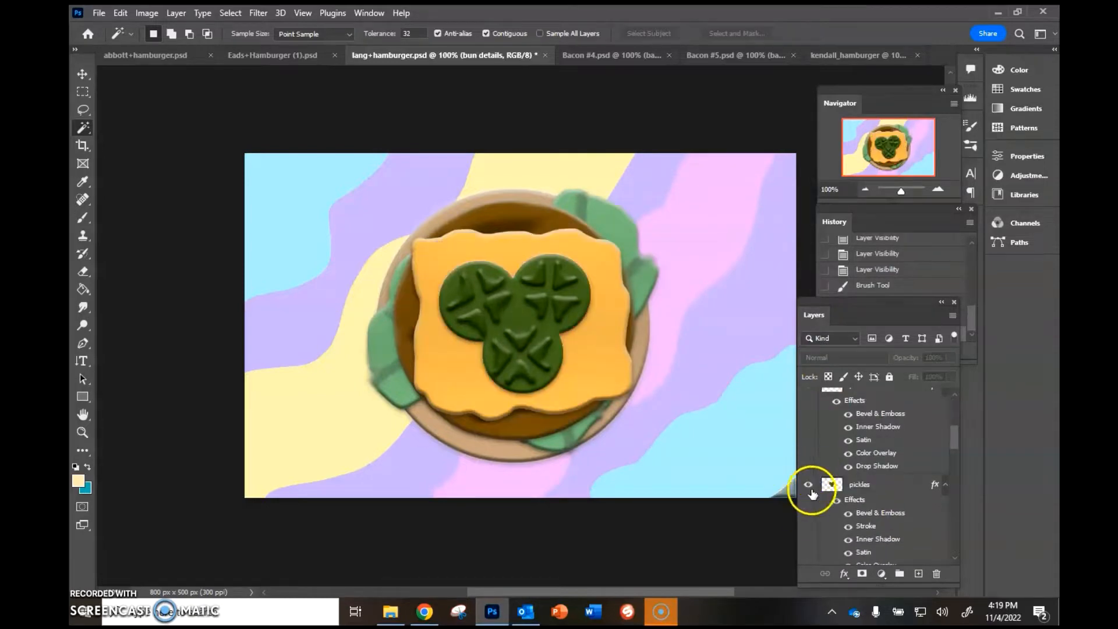
Step: Hide the cheese details, cheese, lettuce and patty layers of the example burger
{"action": "scroll", "coordinate": [812, 494], "scroll_direction": "up", "scroll_amount": 3}
{"action": "scroll", "coordinate": [813, 494], "scroll_direction": "down", "scroll_amount": 3}
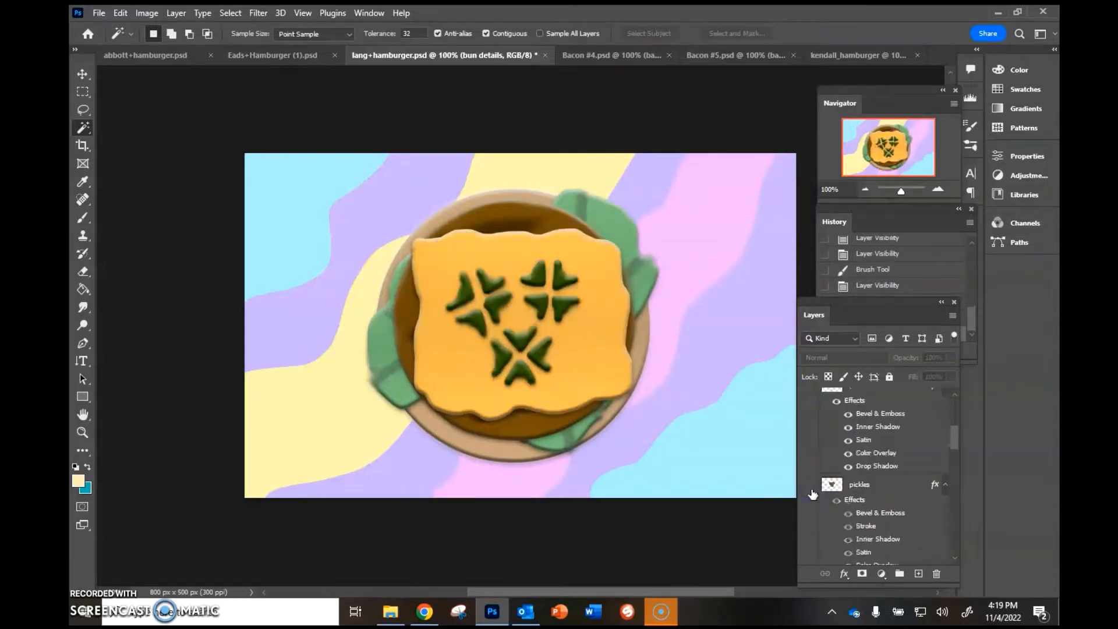
{"action": "left_click", "coordinate": [812, 481]}
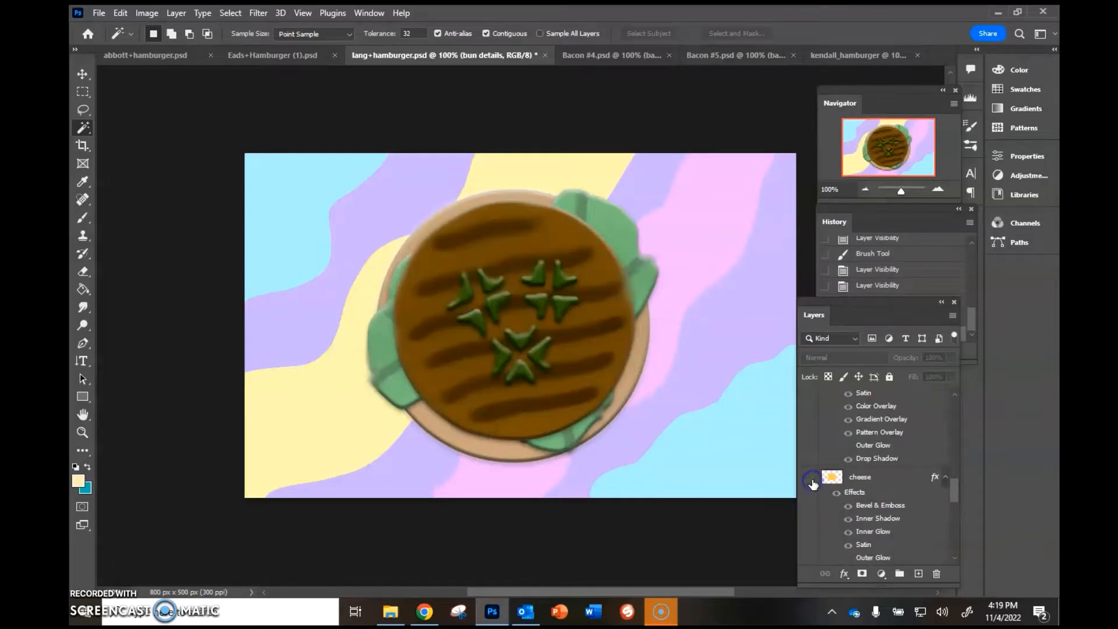
{"action": "scroll", "coordinate": [813, 483], "scroll_direction": "down", "scroll_amount": 3}
{"action": "left_click", "coordinate": [811, 501]}
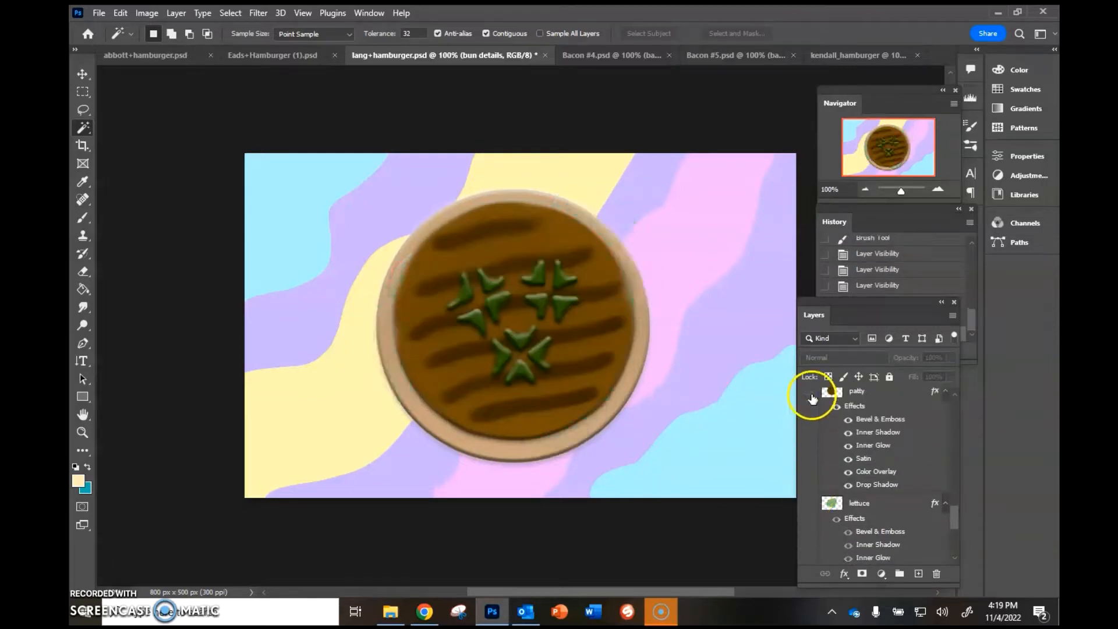
{"action": "left_click", "coordinate": [809, 391]}
{"action": "scroll", "coordinate": [813, 398], "scroll_direction": "down", "scroll_amount": 3}
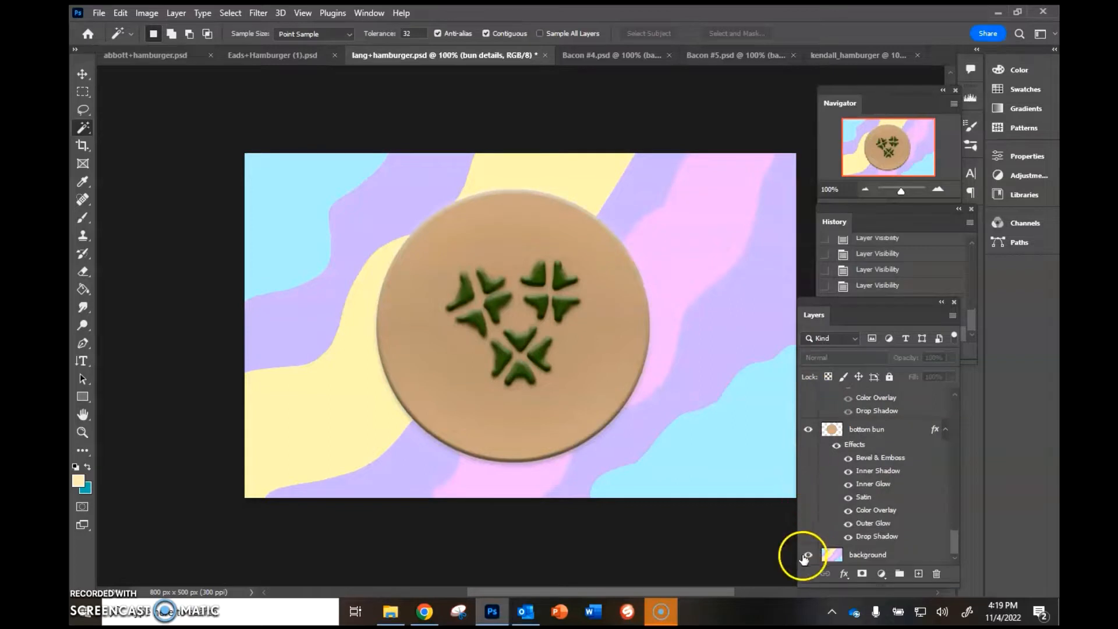
Step: Make the bun details and top bun layers visible again
{"action": "scroll", "coordinate": [808, 498], "scroll_direction": "up", "scroll_amount": 6}
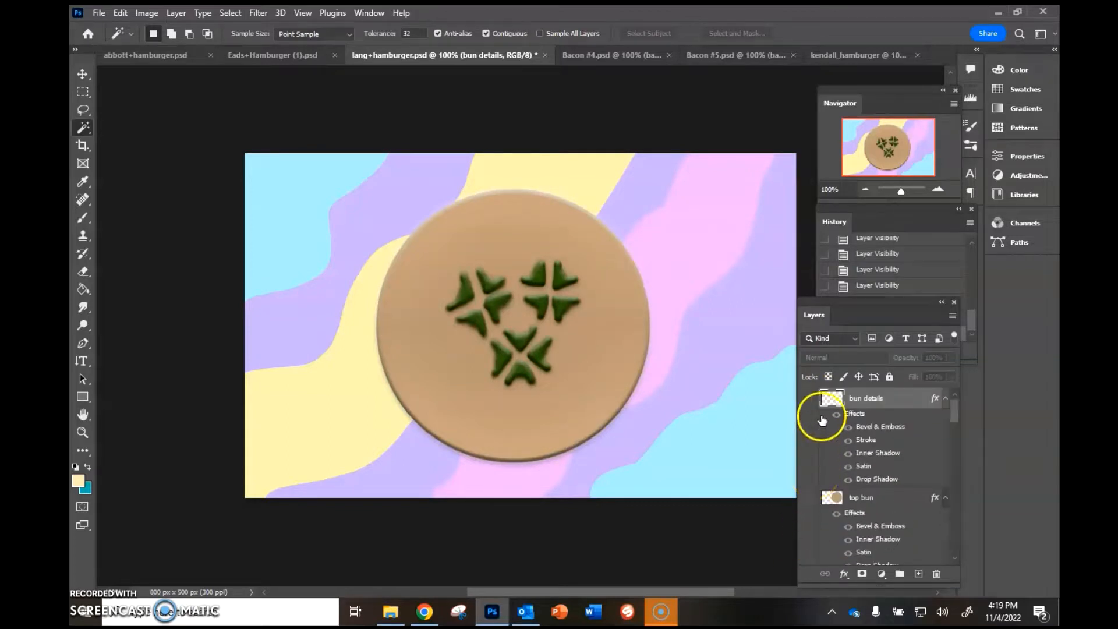
{"action": "left_click", "coordinate": [810, 401]}
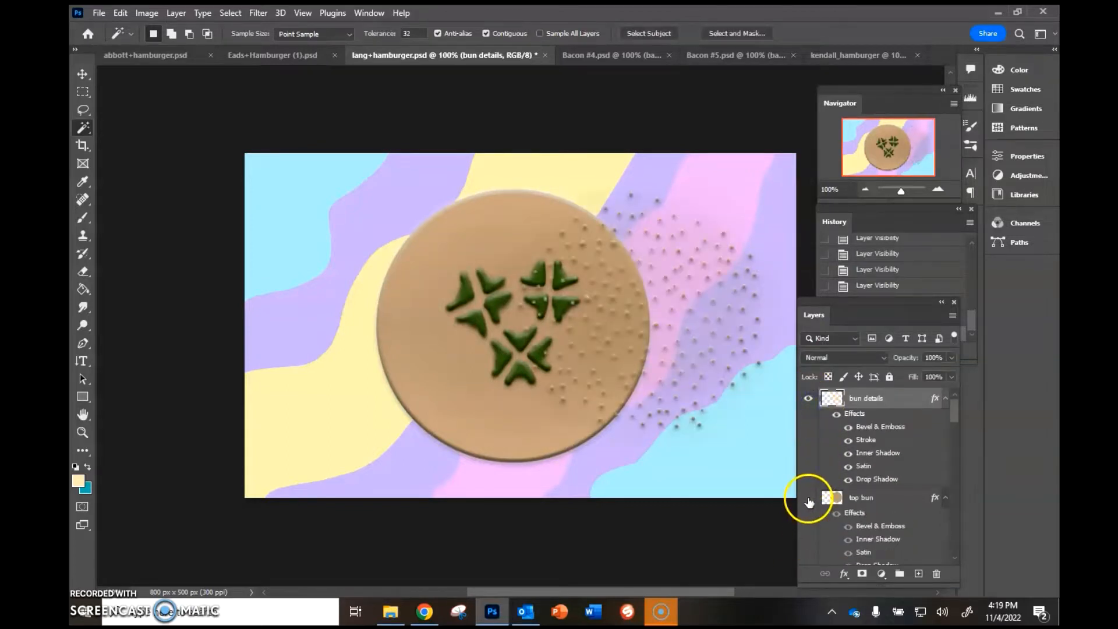
{"action": "left_click", "coordinate": [809, 496]}
{"action": "scroll", "coordinate": [812, 454], "scroll_direction": "down", "scroll_amount": 3}
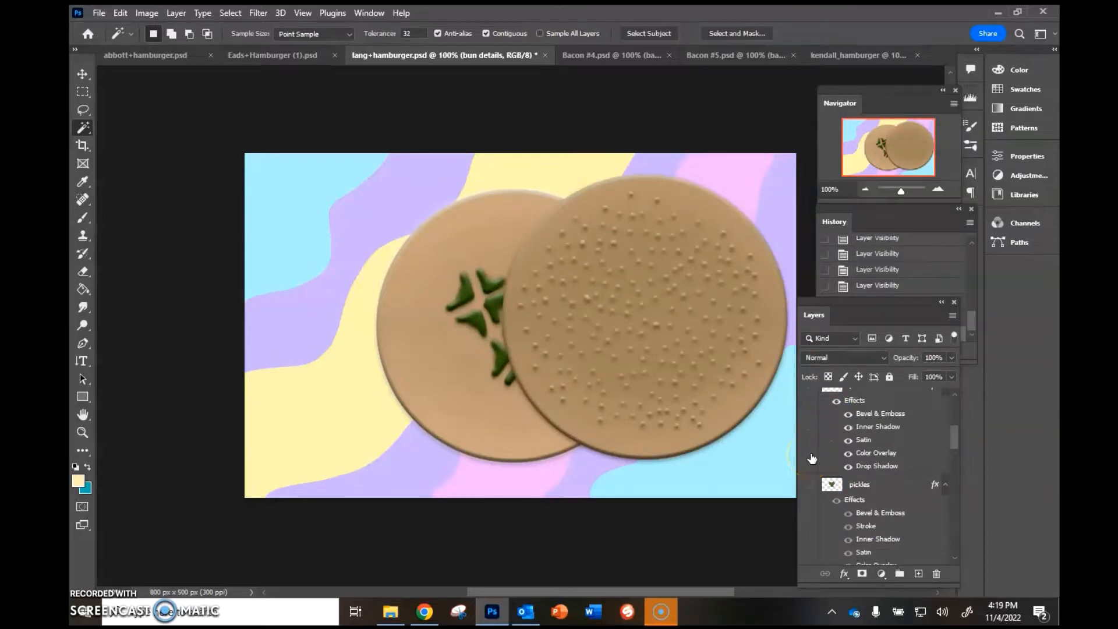
{"action": "scroll", "coordinate": [812, 458], "scroll_direction": "up", "scroll_amount": 2}
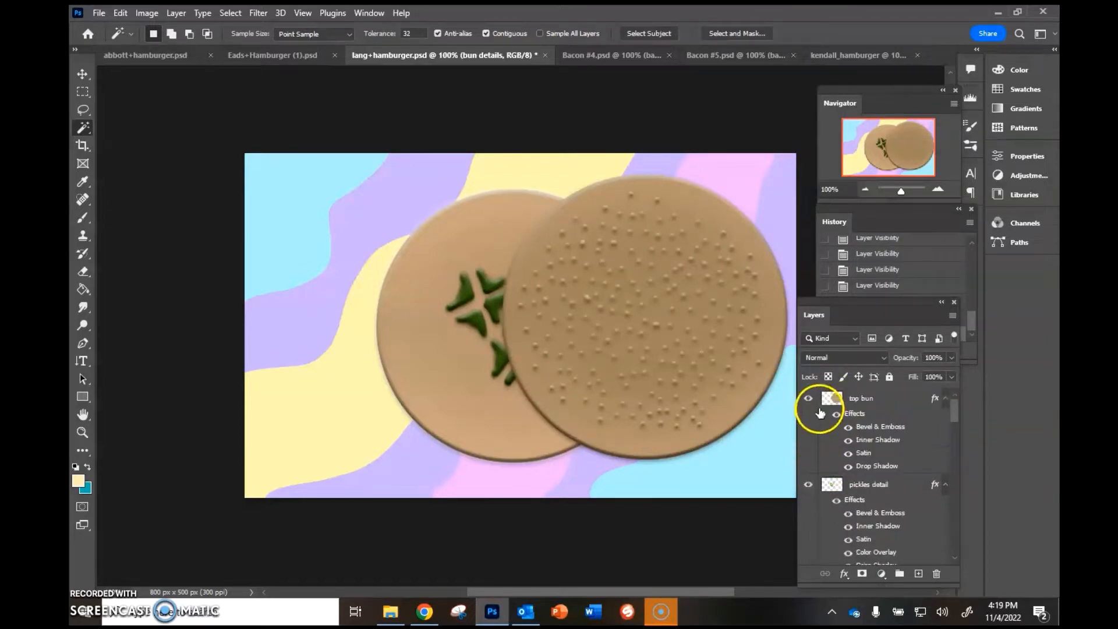
{"action": "scroll", "coordinate": [819, 413], "scroll_direction": "up", "scroll_amount": 2}
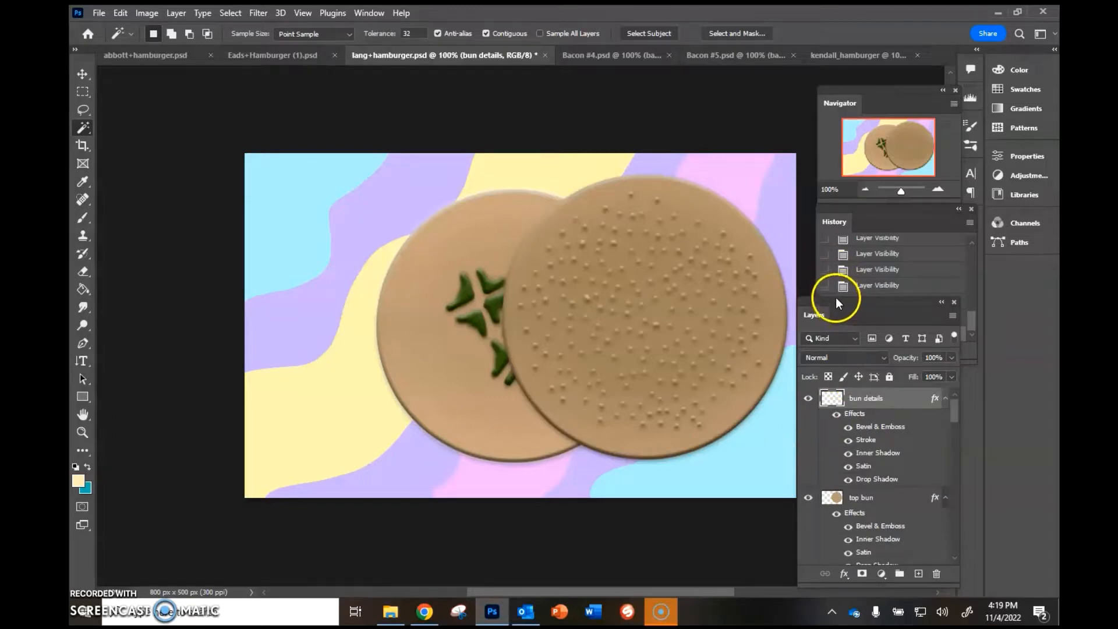
Step: Move and lengthen the floating layer list, and show the pickles, cheese details, tomato, cheese, lettuce and patty layers again
{"action": "left_click_drag", "start_coordinate": [836, 297], "coordinate": [714, 111]}
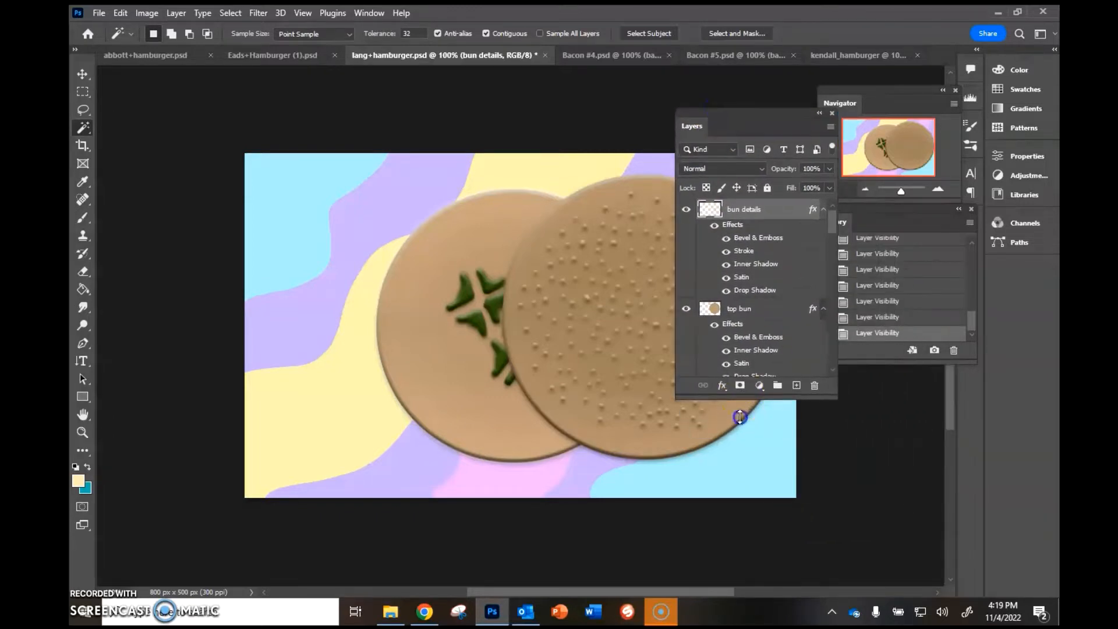
{"action": "left_click_drag", "start_coordinate": [740, 416], "coordinate": [742, 589]}
{"action": "left_click", "coordinate": [687, 491]}
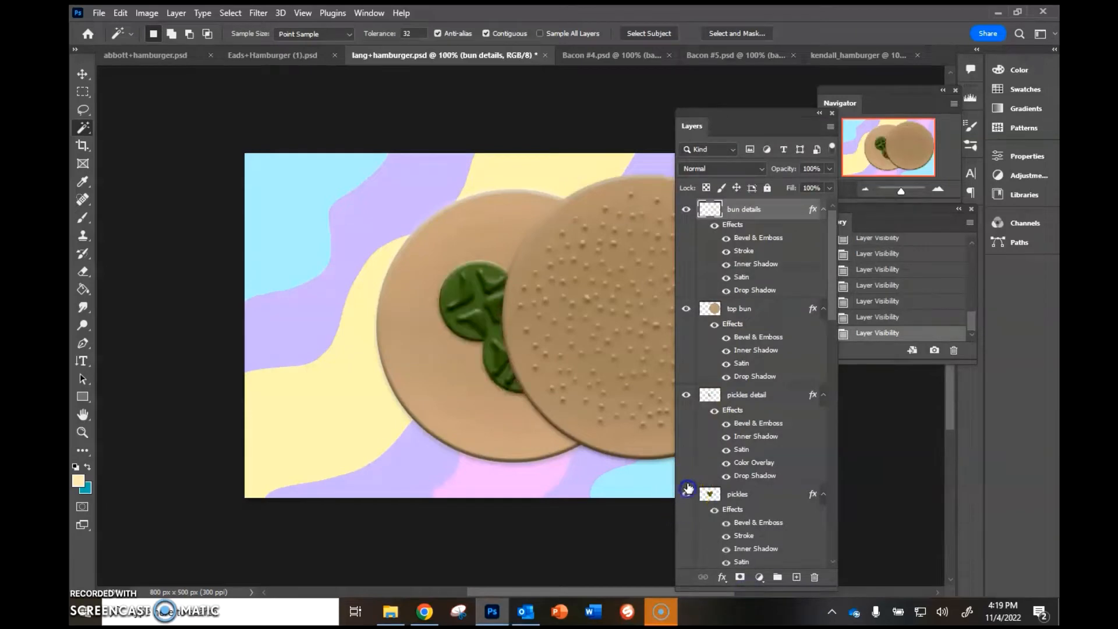
{"action": "scroll", "coordinate": [688, 488], "scroll_direction": "down", "scroll_amount": 5}
{"action": "left_click", "coordinate": [686, 323]}
{"action": "left_click", "coordinate": [684, 212]}
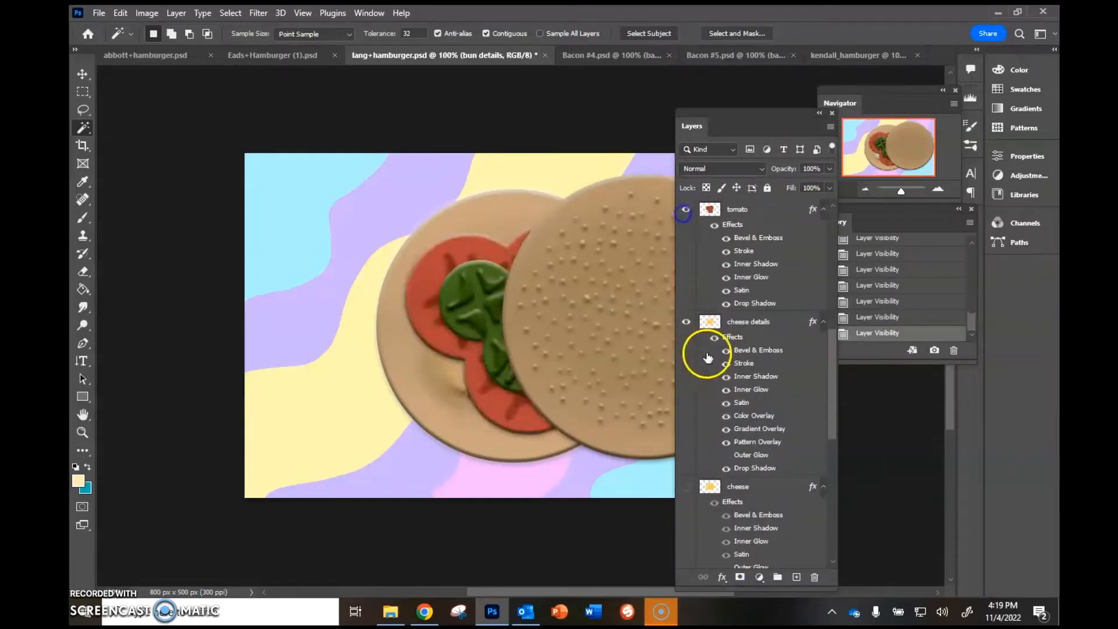
{"action": "left_click", "coordinate": [686, 487]}
{"action": "scroll", "coordinate": [691, 483], "scroll_direction": "down", "scroll_amount": 5}
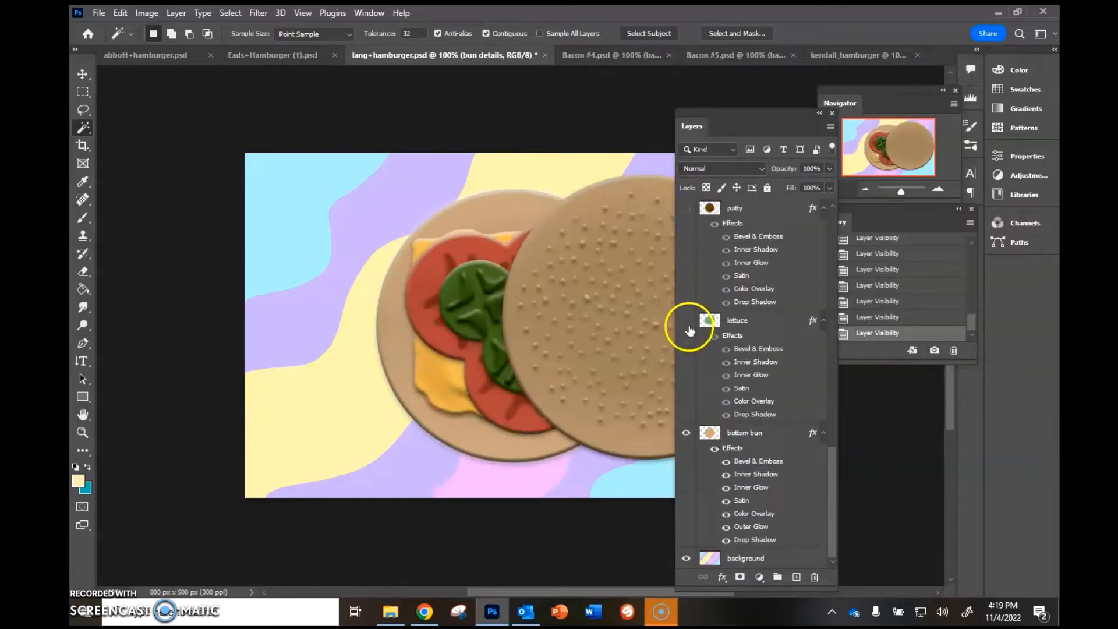
{"action": "left_click", "coordinate": [686, 320]}
{"action": "left_click", "coordinate": [686, 208]}
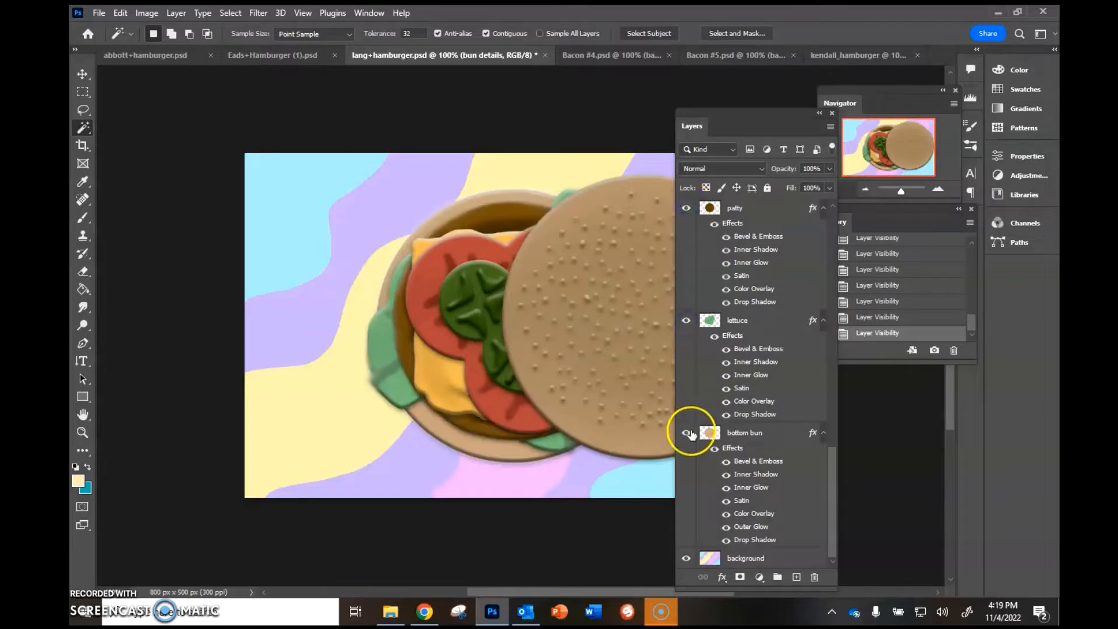
Step: Shift the floating layer list clear and examine the example burger's stack of layers and their effects, from bun details down to background
{"action": "scroll", "coordinate": [691, 436], "scroll_direction": "up", "scroll_amount": 10}
{"action": "left_click", "coordinate": [368, 13]}
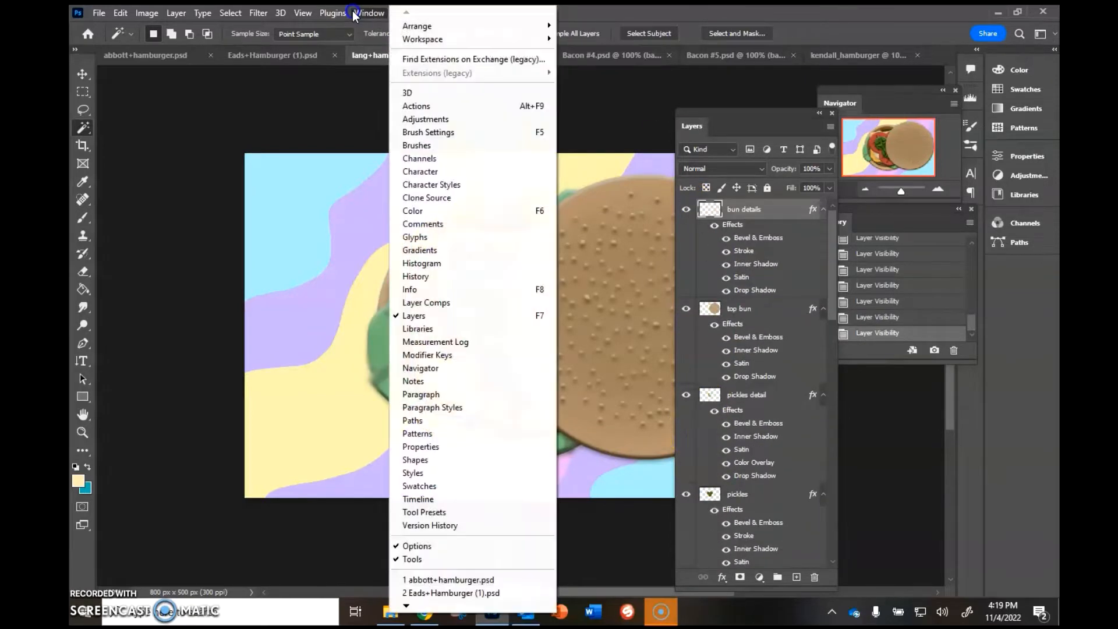
{"action": "left_click", "coordinate": [731, 130]}
{"action": "left_click_drag", "start_coordinate": [735, 123], "coordinate": [780, 129]}
{"action": "scroll", "coordinate": [761, 462], "scroll_direction": "down", "scroll_amount": 8}
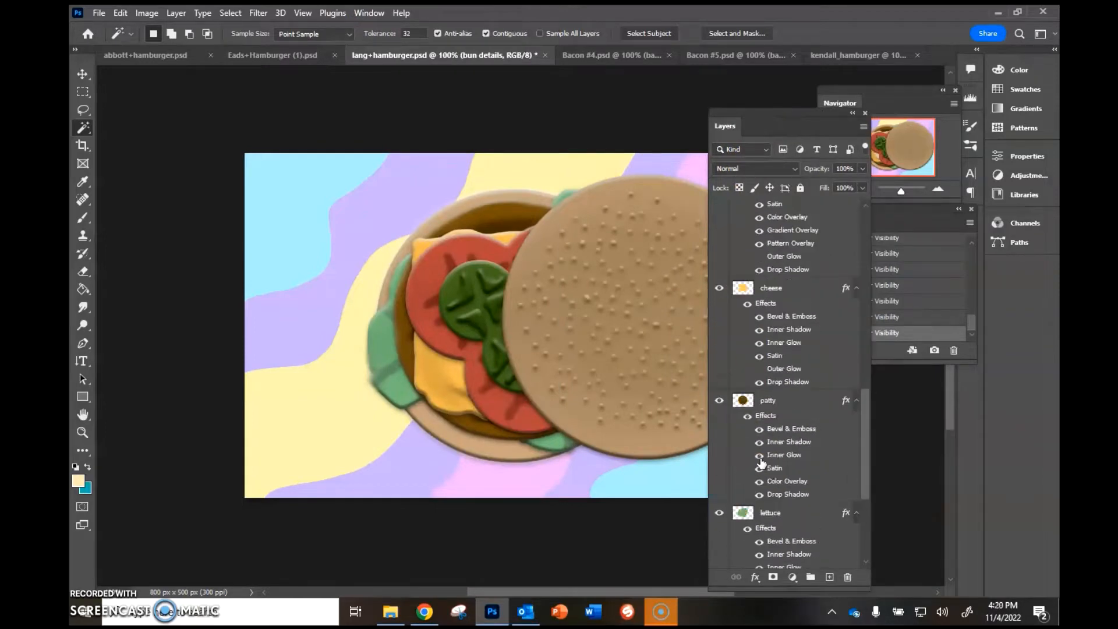
{"action": "scroll", "coordinate": [761, 461], "scroll_direction": "down", "scroll_amount": 7}
{"action": "scroll", "coordinate": [761, 462], "scroll_direction": "up", "scroll_amount": 10}
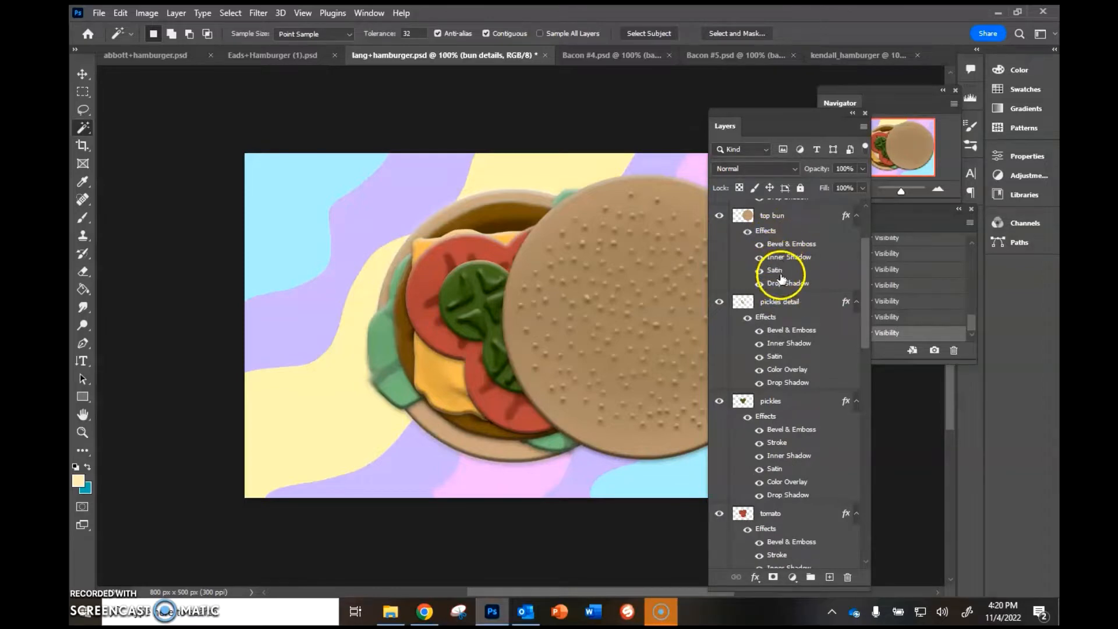
{"action": "scroll", "coordinate": [782, 261], "scroll_direction": "up", "scroll_amount": 2}
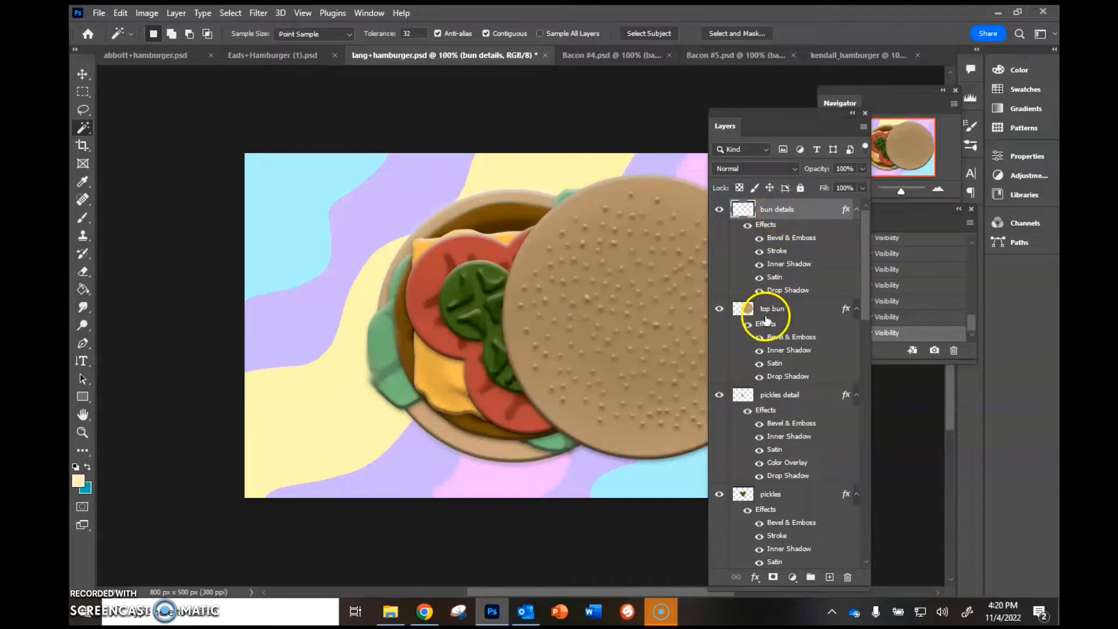
Step: Select the top bun layer, hide it to check the ingredients beneath, and show it again
{"action": "left_click", "coordinate": [775, 313]}
{"action": "left_click", "coordinate": [719, 309]}
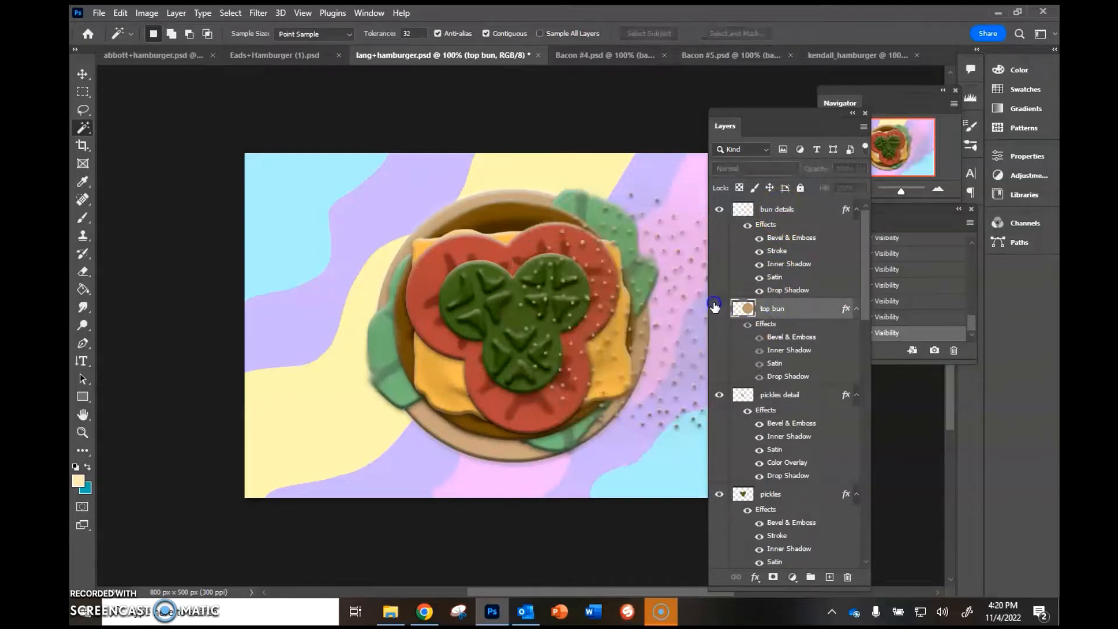
{"action": "left_click", "coordinate": [719, 308]}
Step: Rearrange the floating layer list and Navigator so they cover less of the burger
{"action": "left_click_drag", "start_coordinate": [780, 120], "coordinate": [822, 142]}
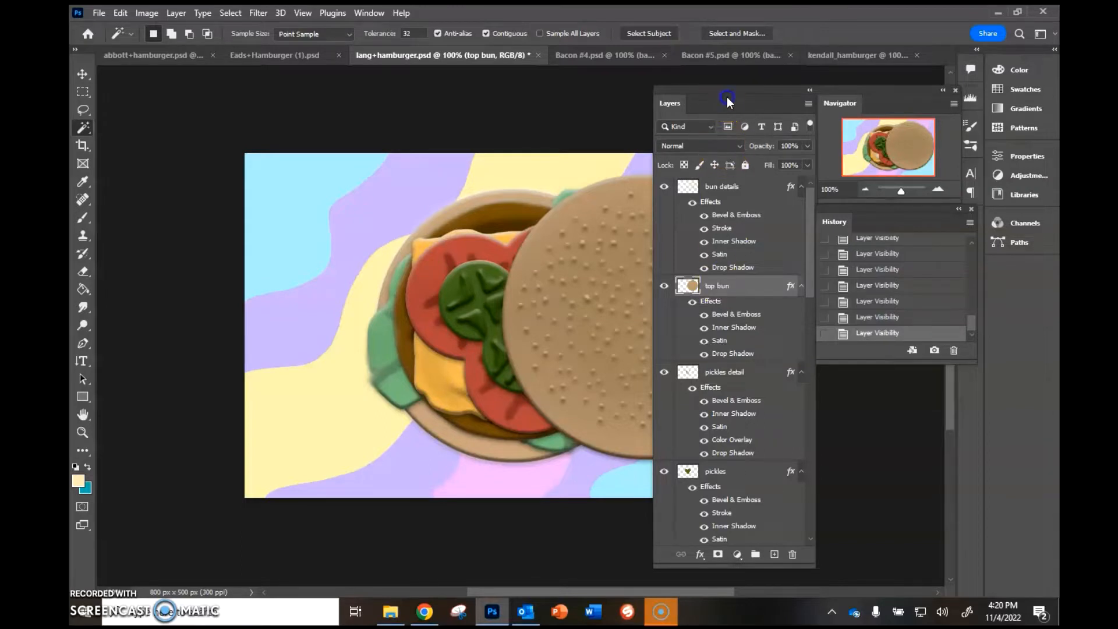
{"action": "left_click_drag", "start_coordinate": [727, 98], "coordinate": [816, 133]}
{"action": "left_click_drag", "start_coordinate": [735, 100], "coordinate": [886, 90]}
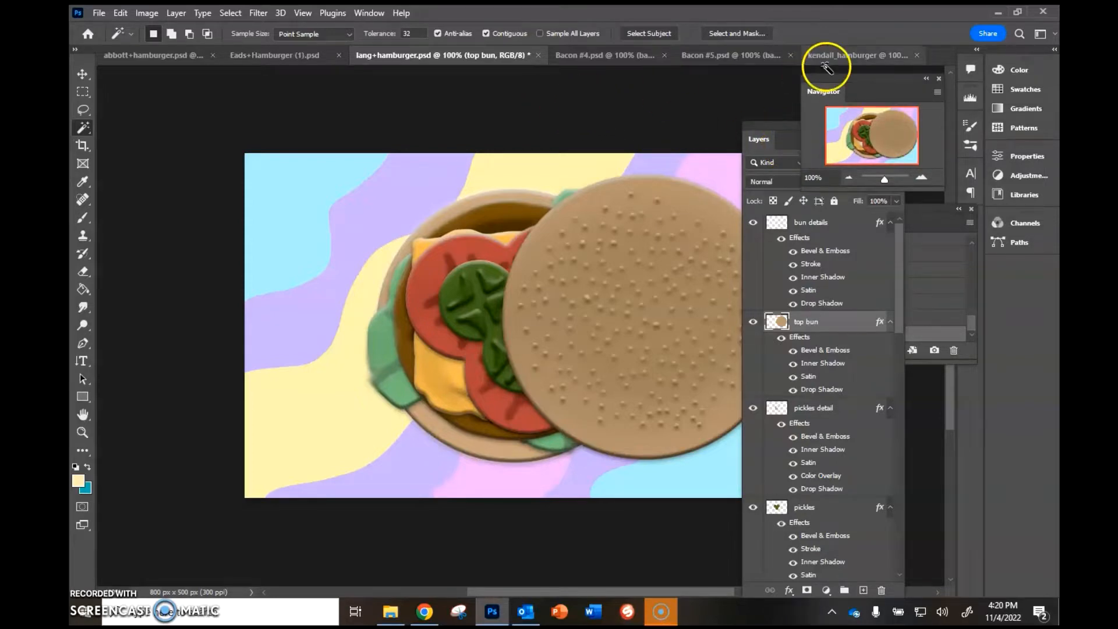
Step: Switch to the blank transparent hamburger document and rename its only layer as "bottm bun"
{"action": "left_click", "coordinate": [849, 57]}
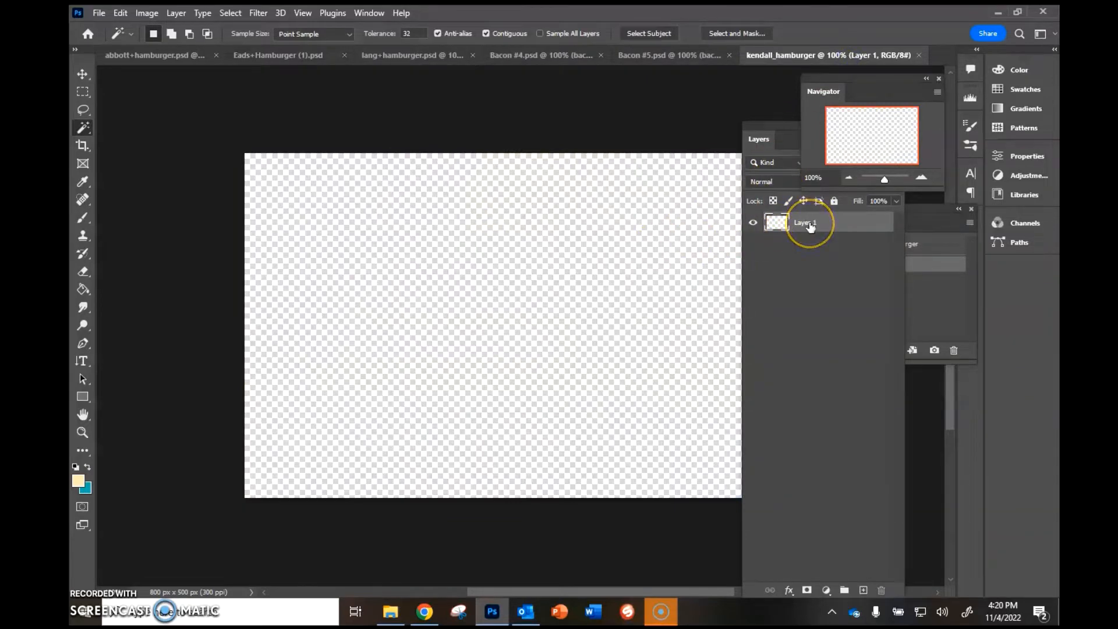
{"action": "left_click", "coordinate": [810, 226]}
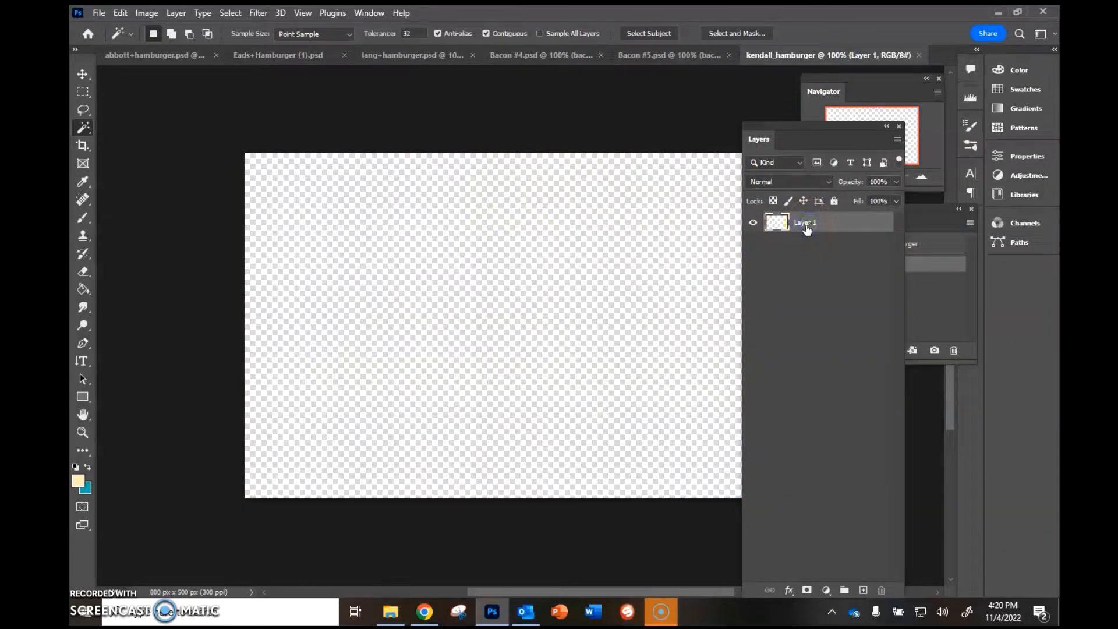
{"action": "left_click", "coordinate": [807, 227]}
{"action": "double_click", "coordinate": [810, 224]}
{"action": "type", "text": "bottm bun"}
{"action": "key", "text": "Return"}
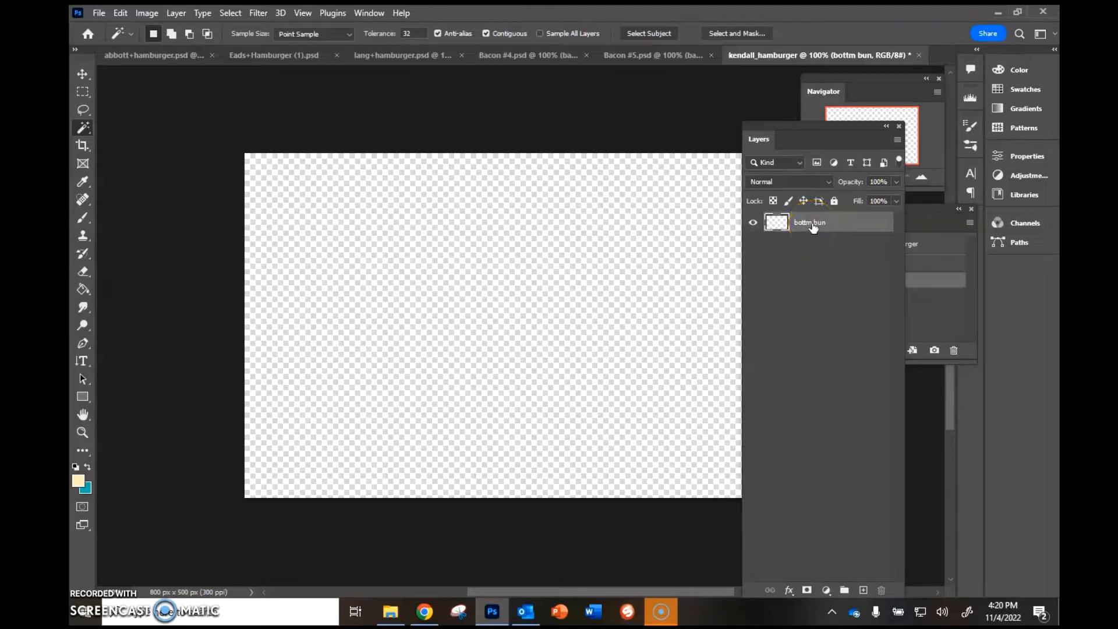
{"action": "left_click", "coordinate": [867, 224]}
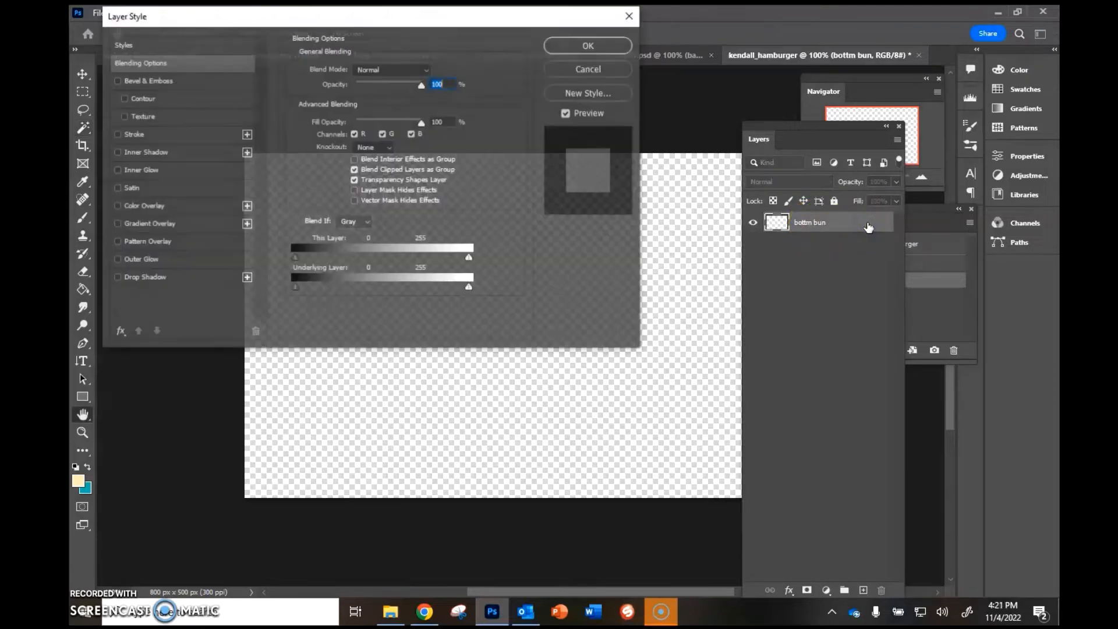
{"action": "left_click", "coordinate": [634, 14]}
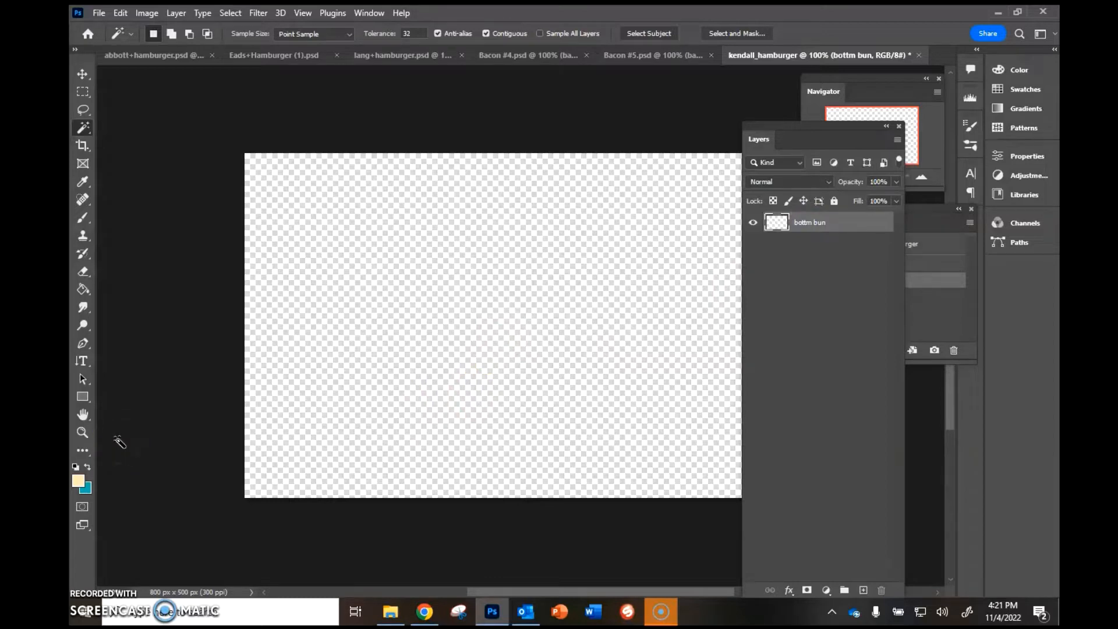
Step: Set the foreground color to the golden bun shade #e4c571
{"action": "left_click", "coordinate": [79, 479]}
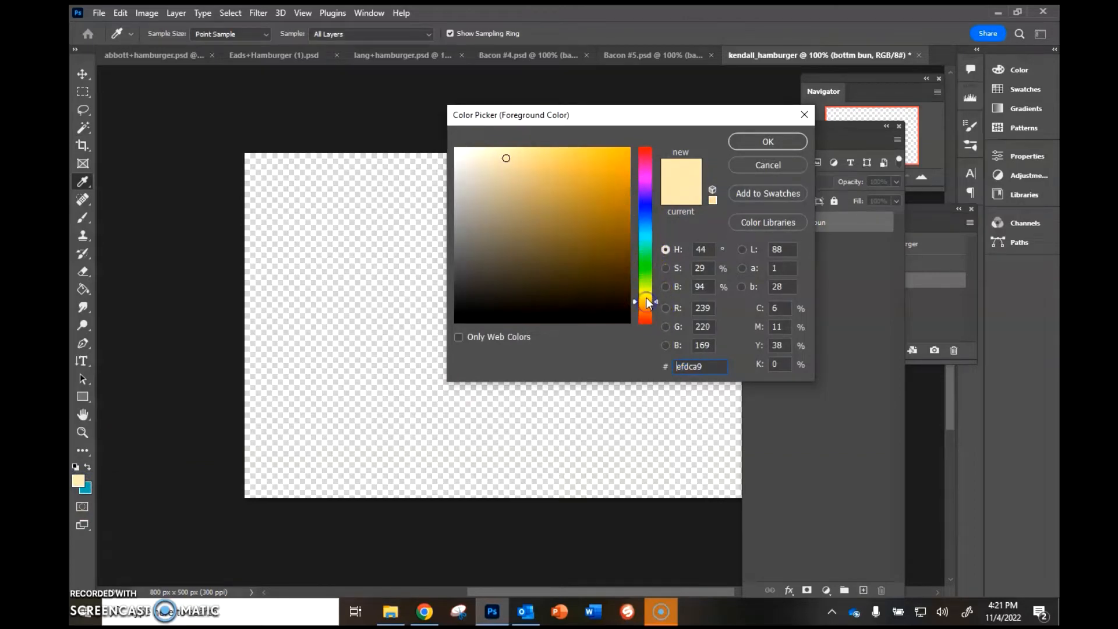
{"action": "left_click", "coordinate": [568, 163]}
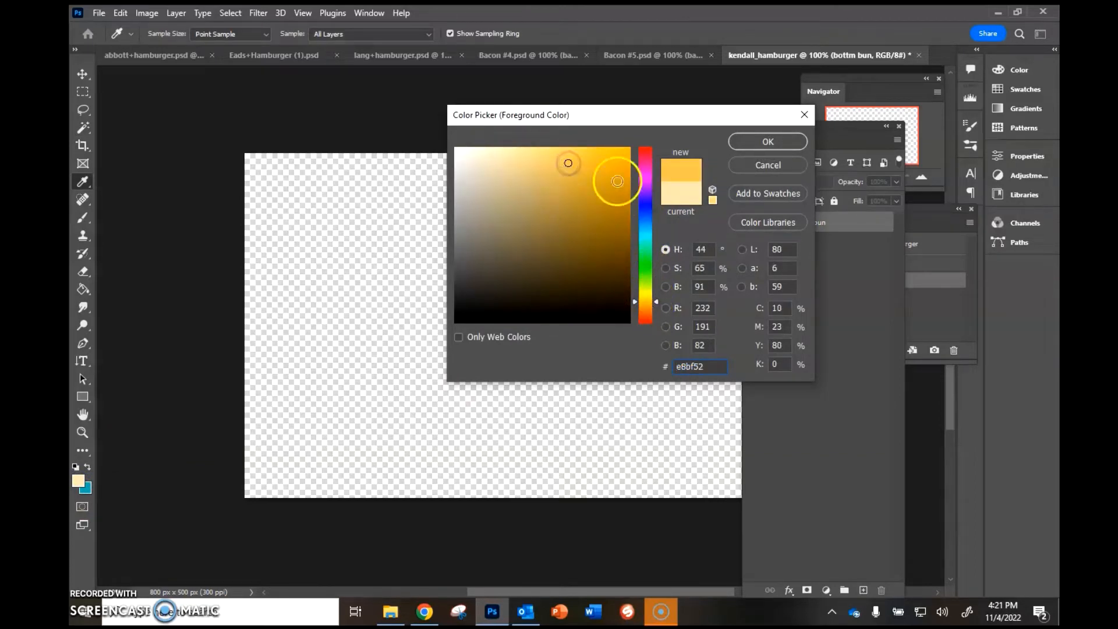
{"action": "left_click", "coordinate": [567, 197]}
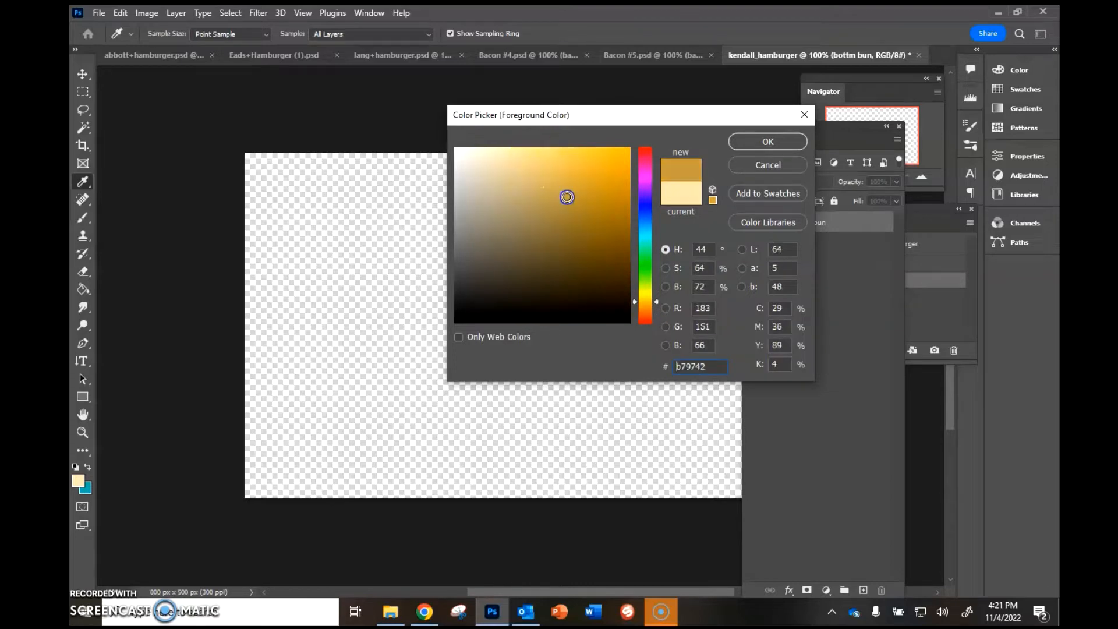
{"action": "left_click", "coordinate": [543, 166]}
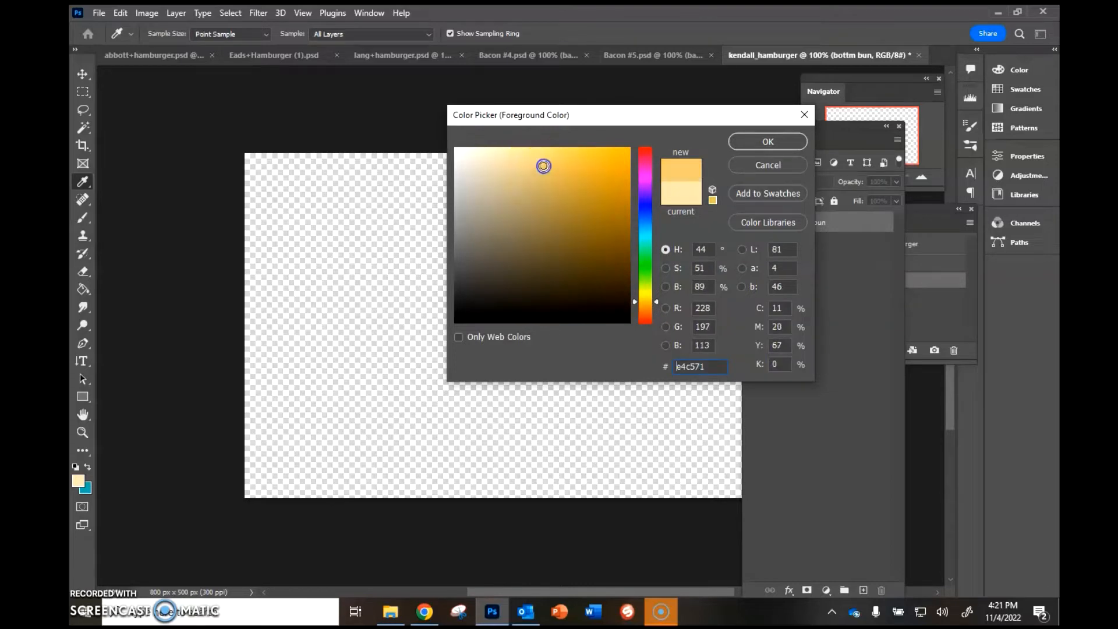
{"action": "left_click", "coordinate": [767, 141]}
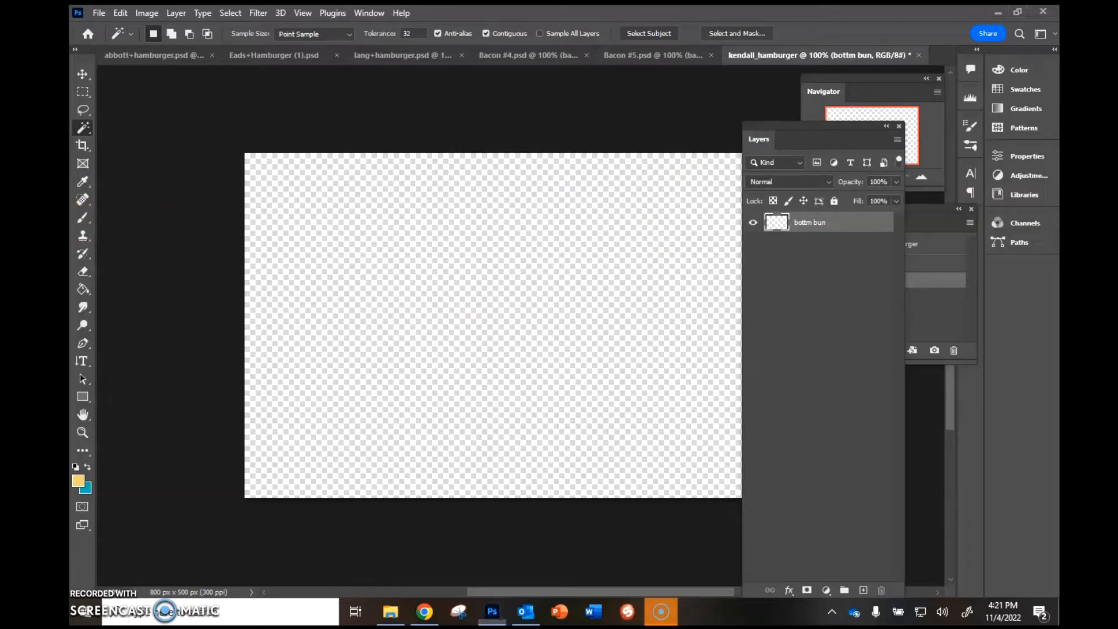
Step: With the Brush at 400 px and 100% hardness, stamp a solid round bun left of center on the bottm bun layer
{"action": "left_click", "coordinate": [82, 217]}
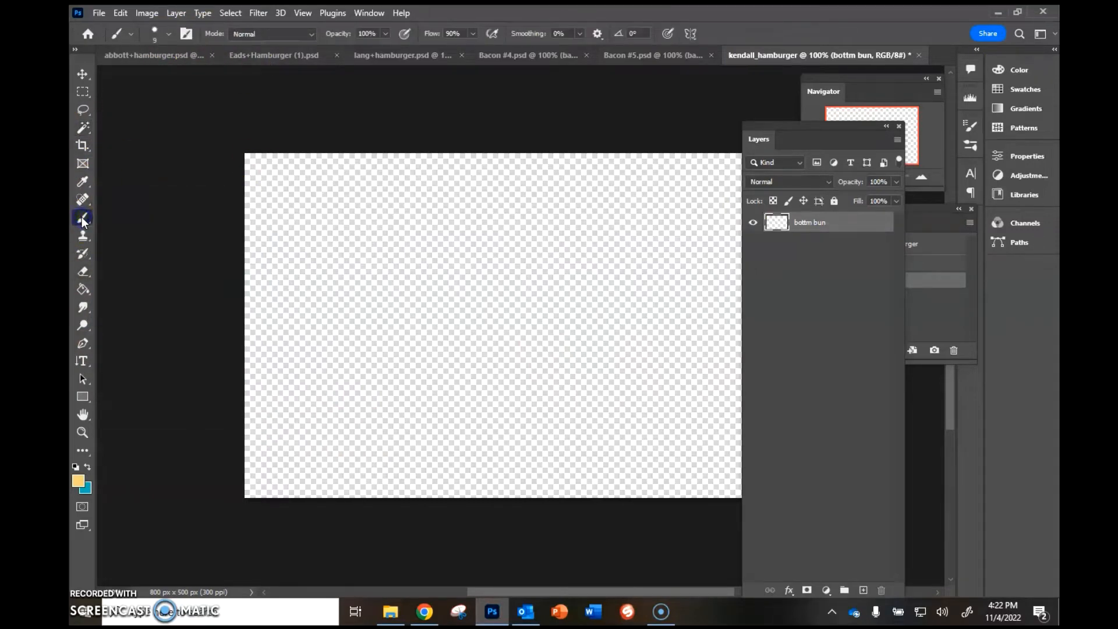
{"action": "left_click", "coordinate": [168, 35]}
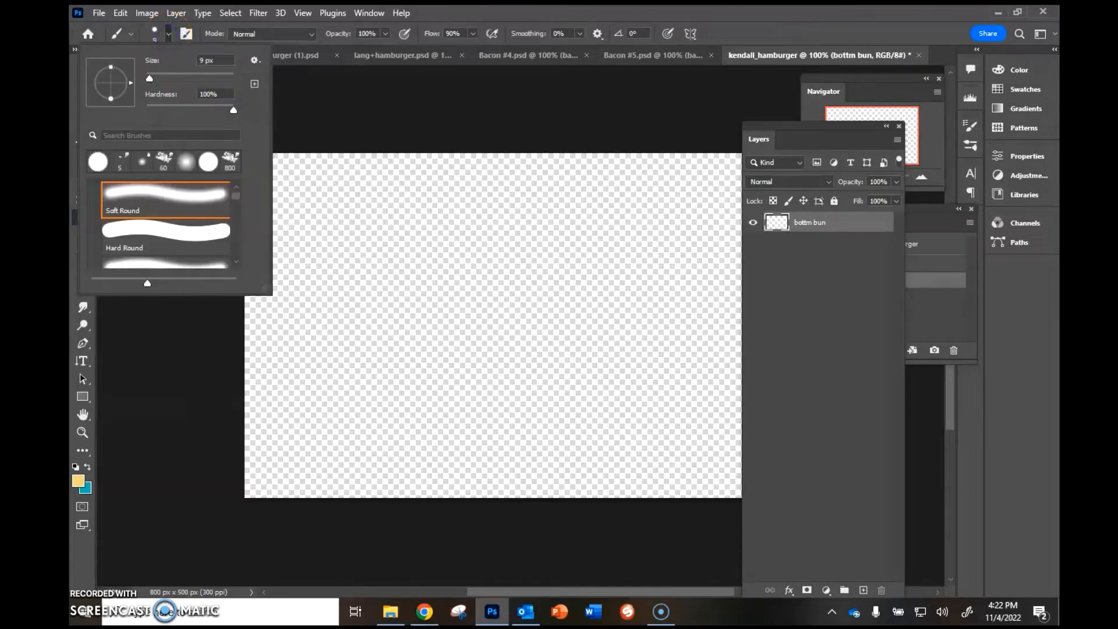
{"action": "key", "text": "alt+p"}
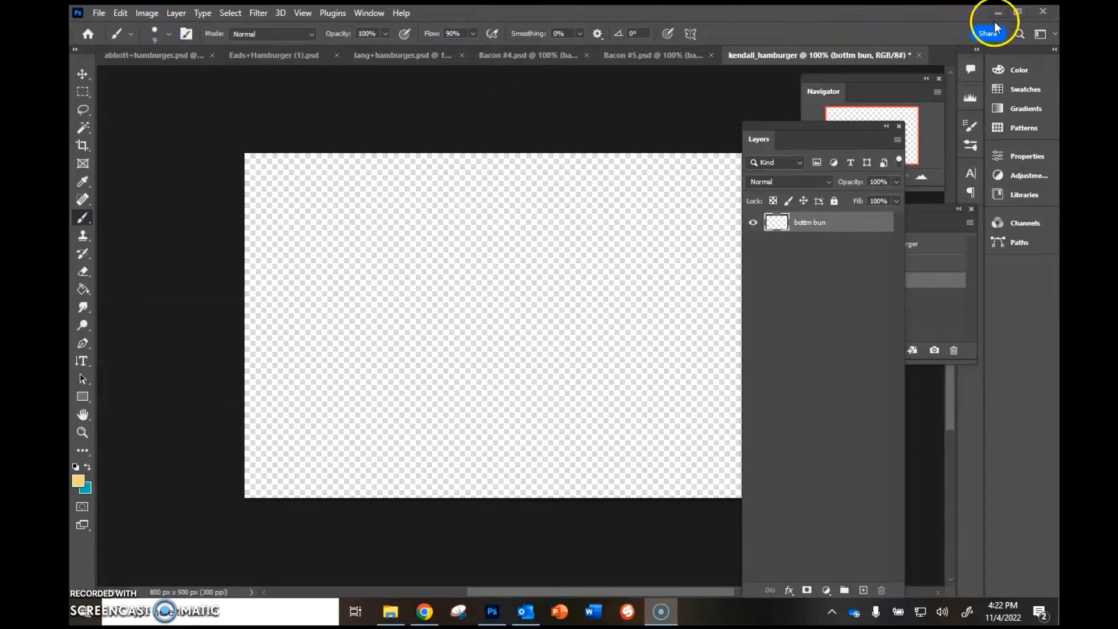
{"action": "left_click", "coordinate": [157, 37]}
{"action": "left_click", "coordinate": [169, 34]}
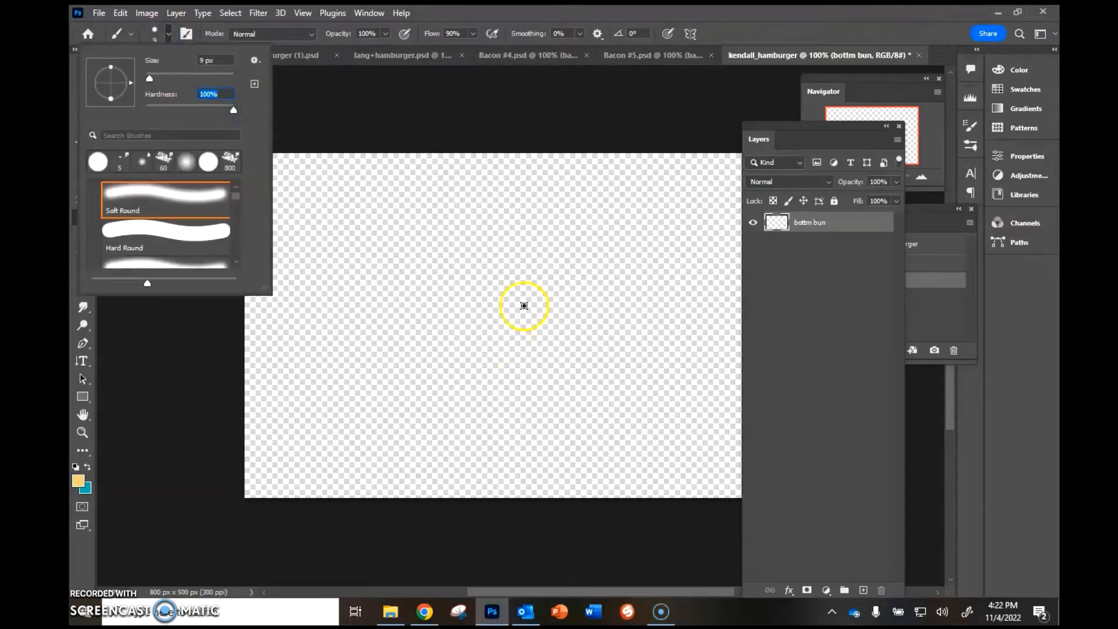
{"action": "left_click", "coordinate": [524, 305]}
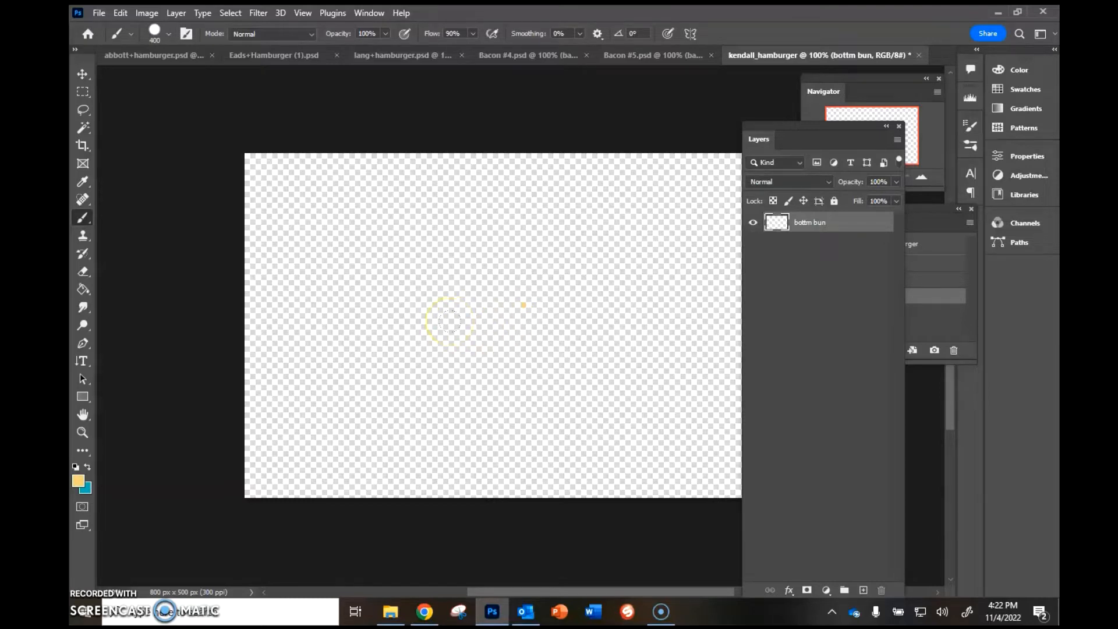
{"action": "left_click", "coordinate": [449, 321]}
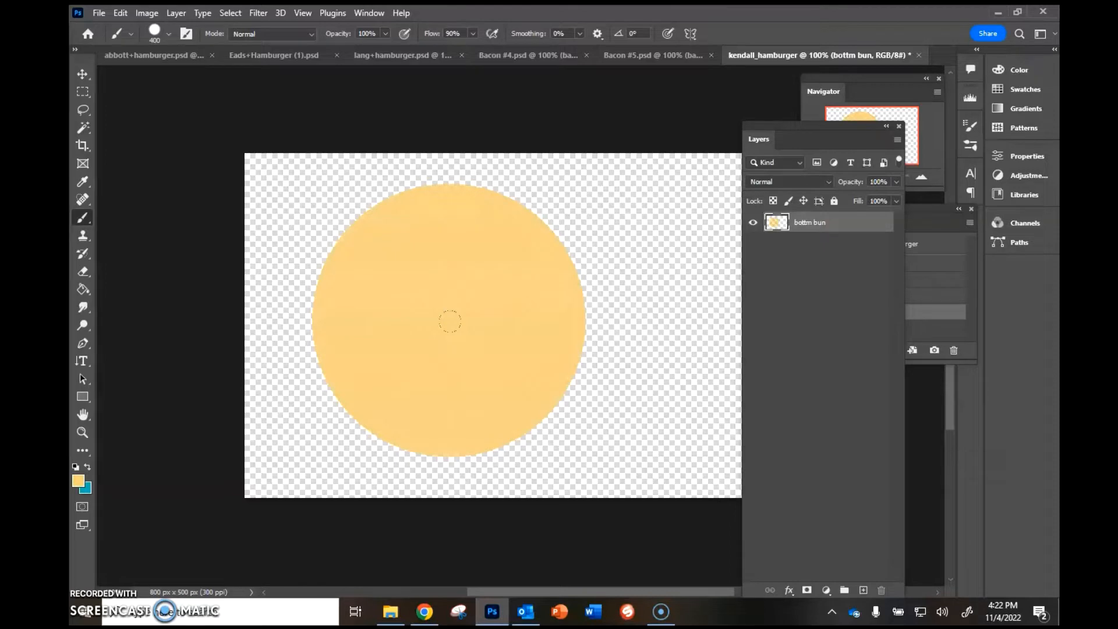
{"action": "left_click", "coordinate": [450, 321]}
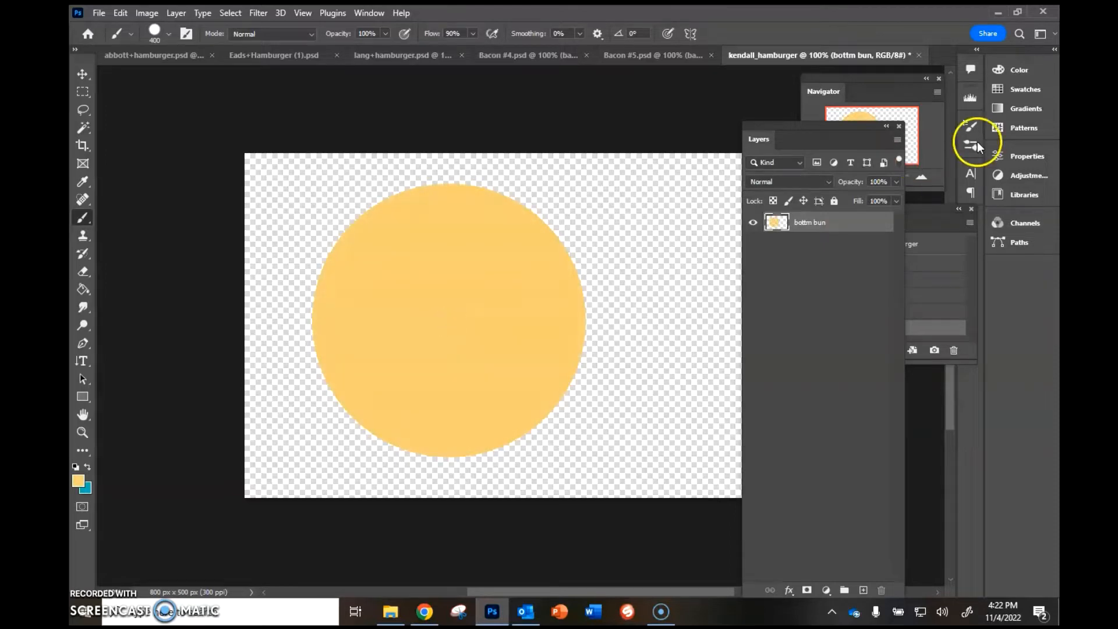
Step: Move the layer list aside and save the document on the computer as a Photoshop file in the art folder, replacing the existing file
{"action": "left_click_drag", "start_coordinate": [841, 138], "coordinate": [901, 155]}
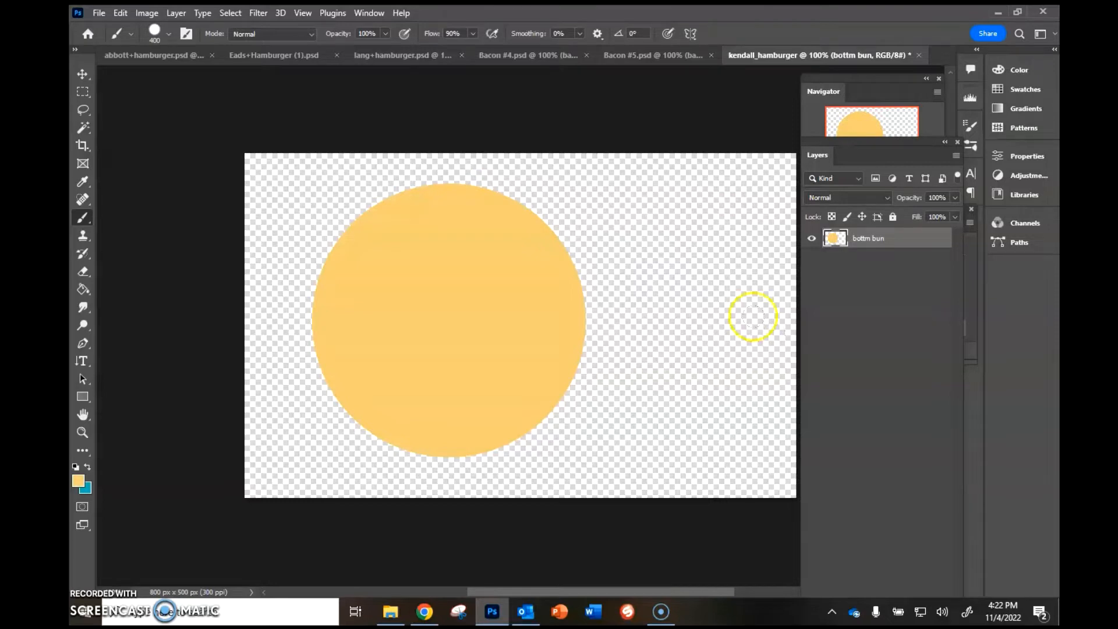
{"action": "left_click", "coordinate": [99, 14]}
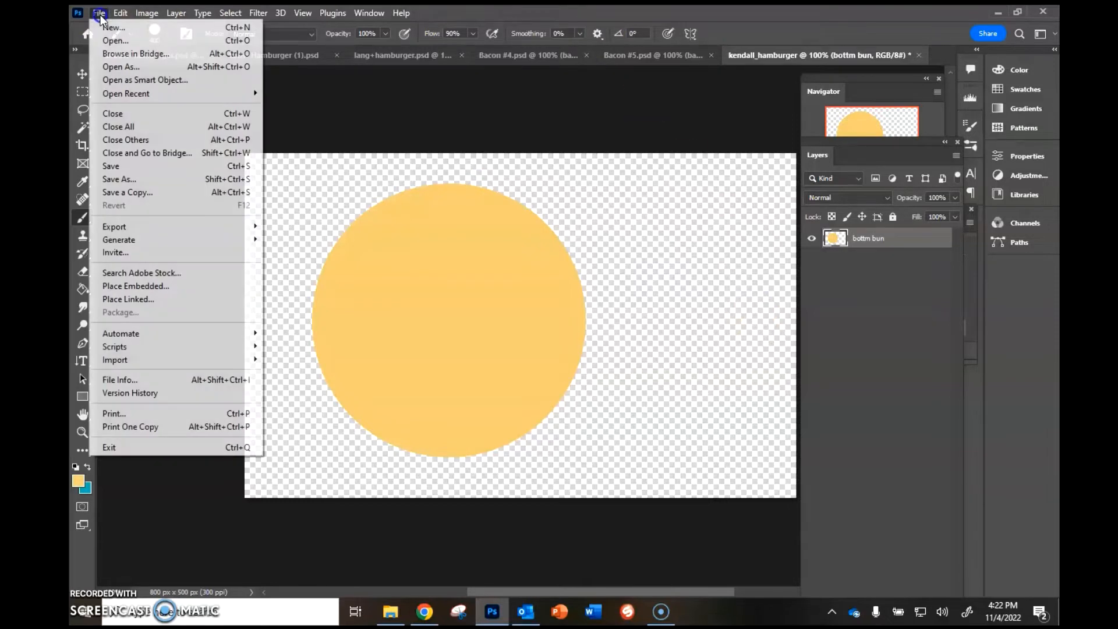
{"action": "left_click", "coordinate": [119, 179]}
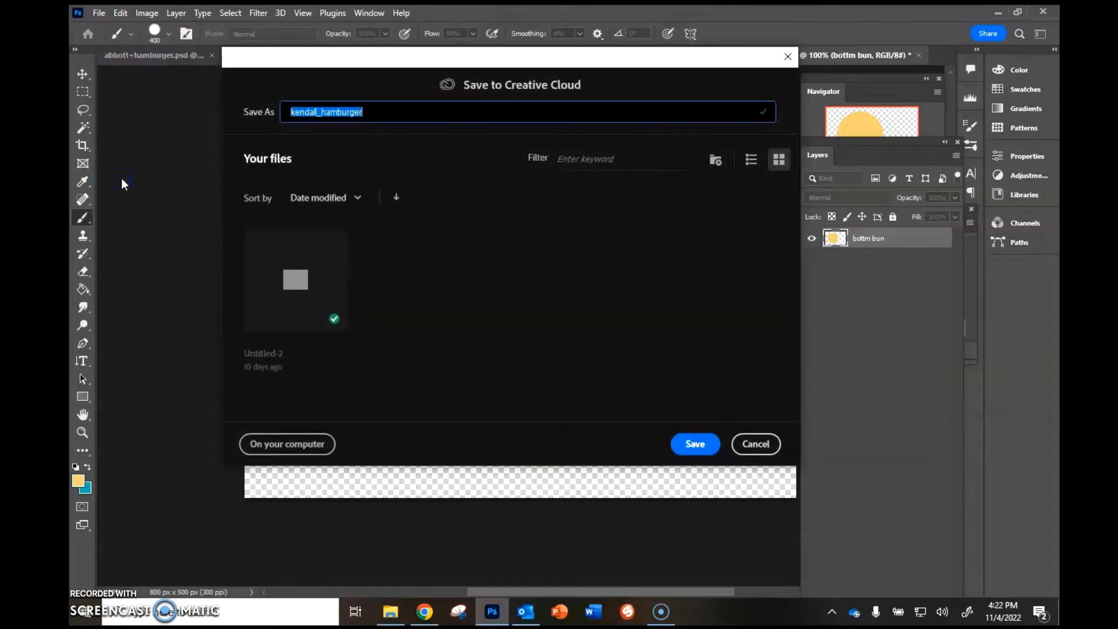
{"action": "left_click", "coordinate": [287, 444]}
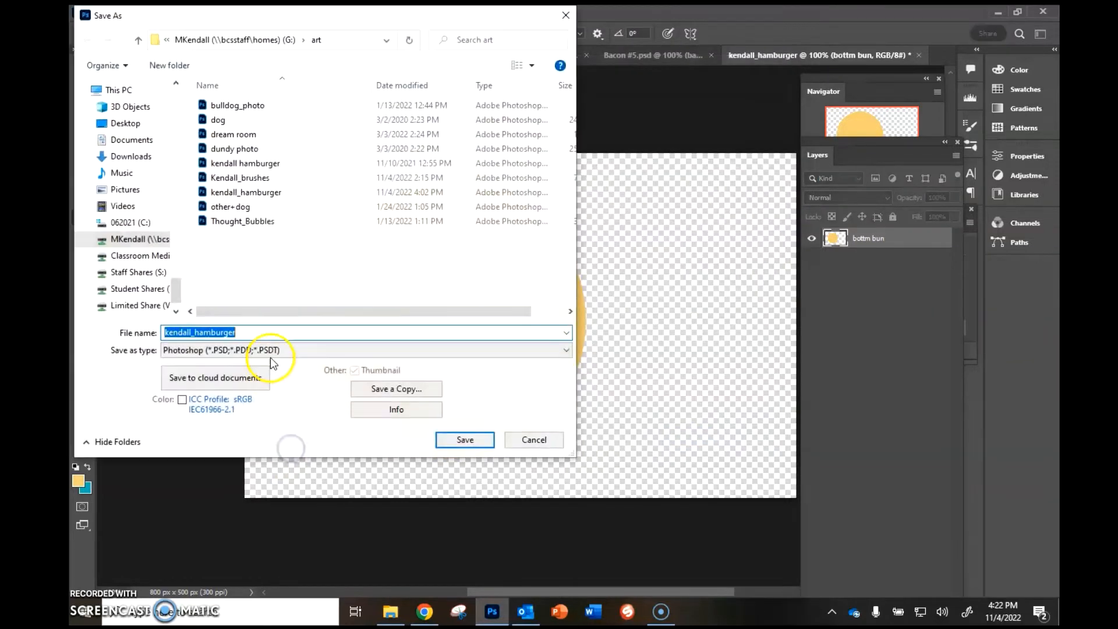
{"action": "left_click", "coordinate": [119, 89]}
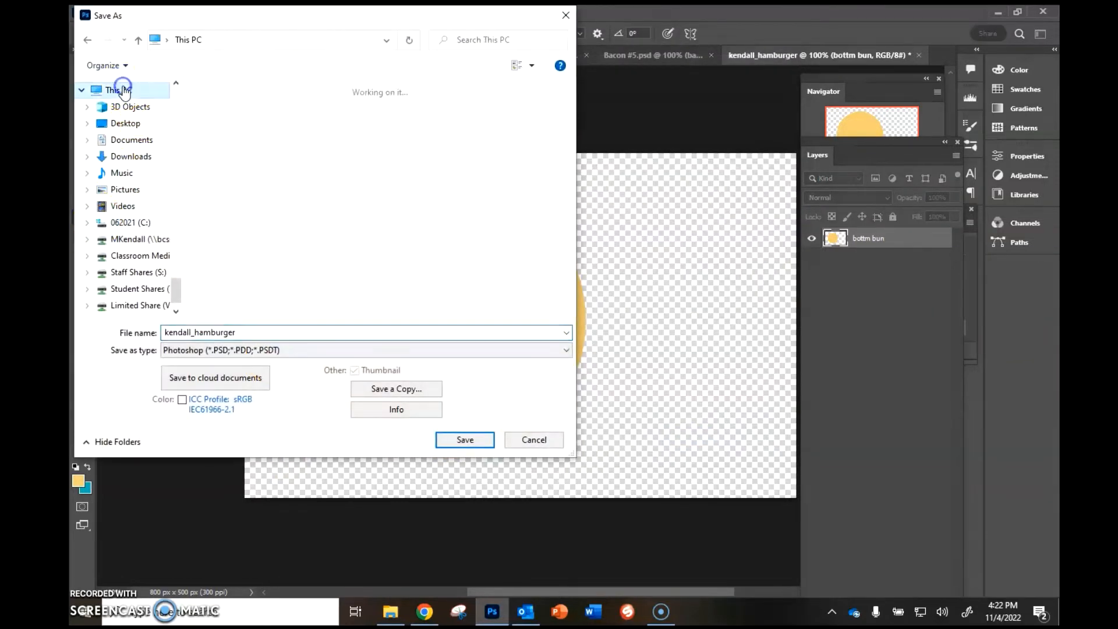
{"action": "left_click", "coordinate": [127, 240]}
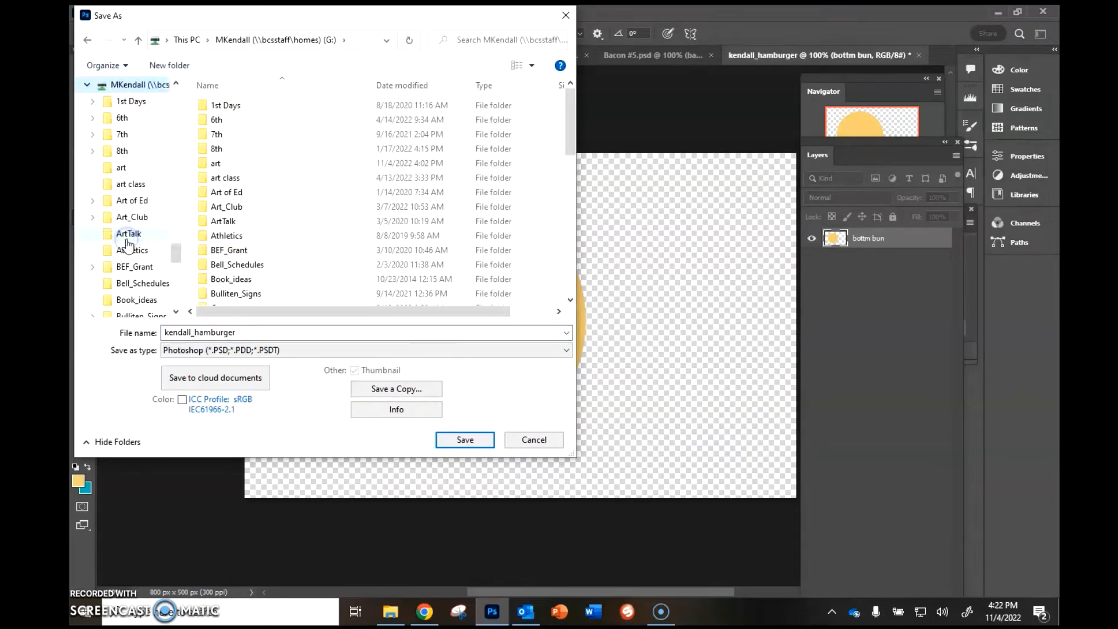
{"action": "double_click", "coordinate": [224, 163]}
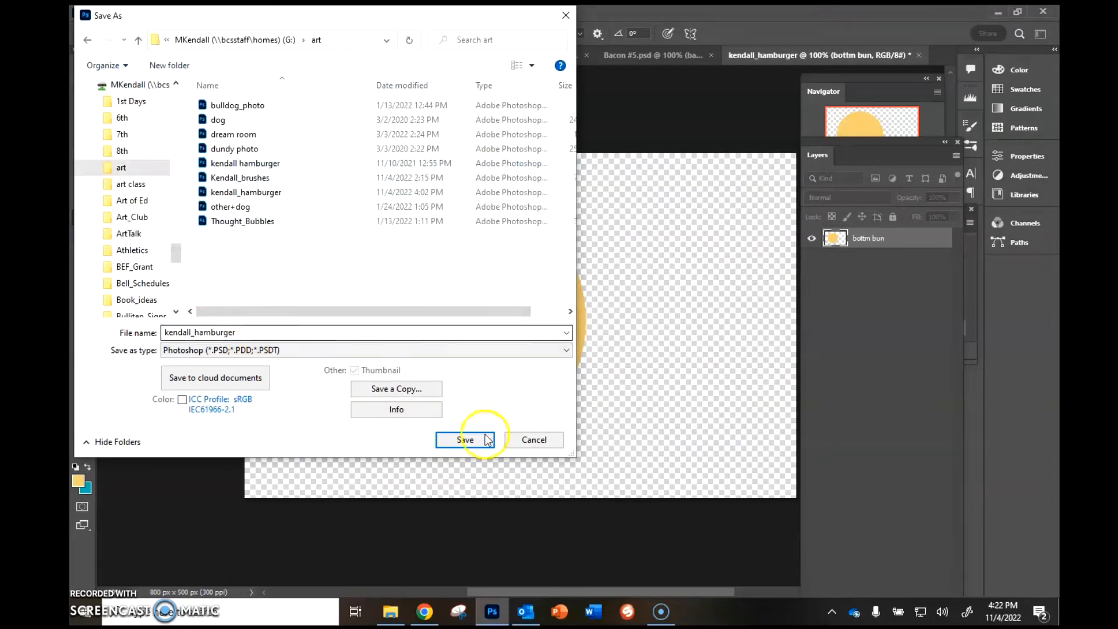
{"action": "left_click", "coordinate": [460, 441]}
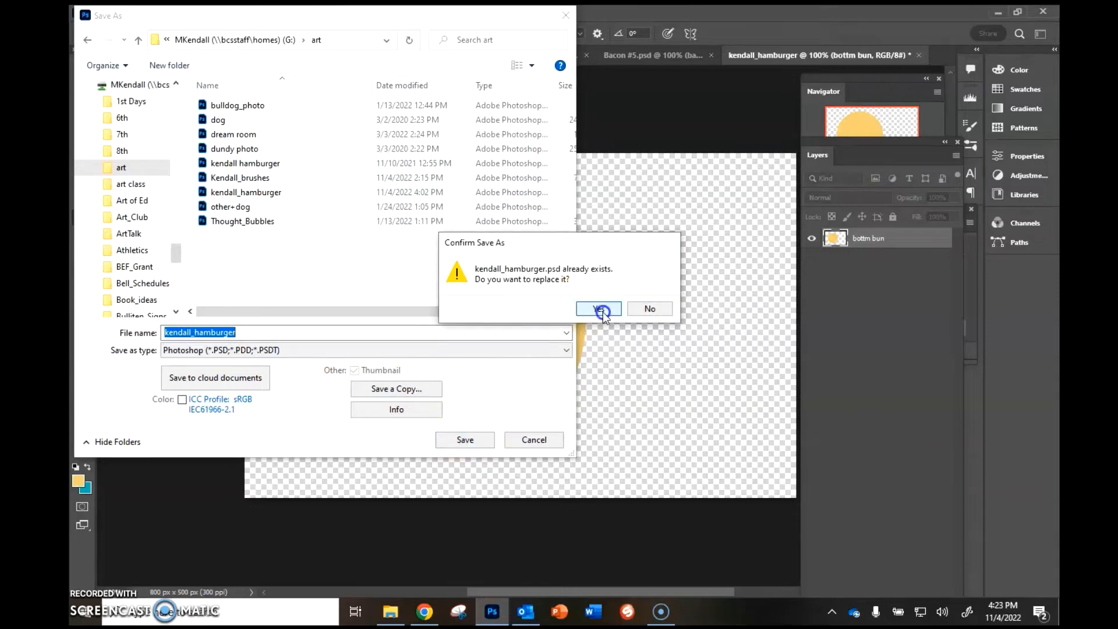
{"action": "left_click", "coordinate": [600, 309]}
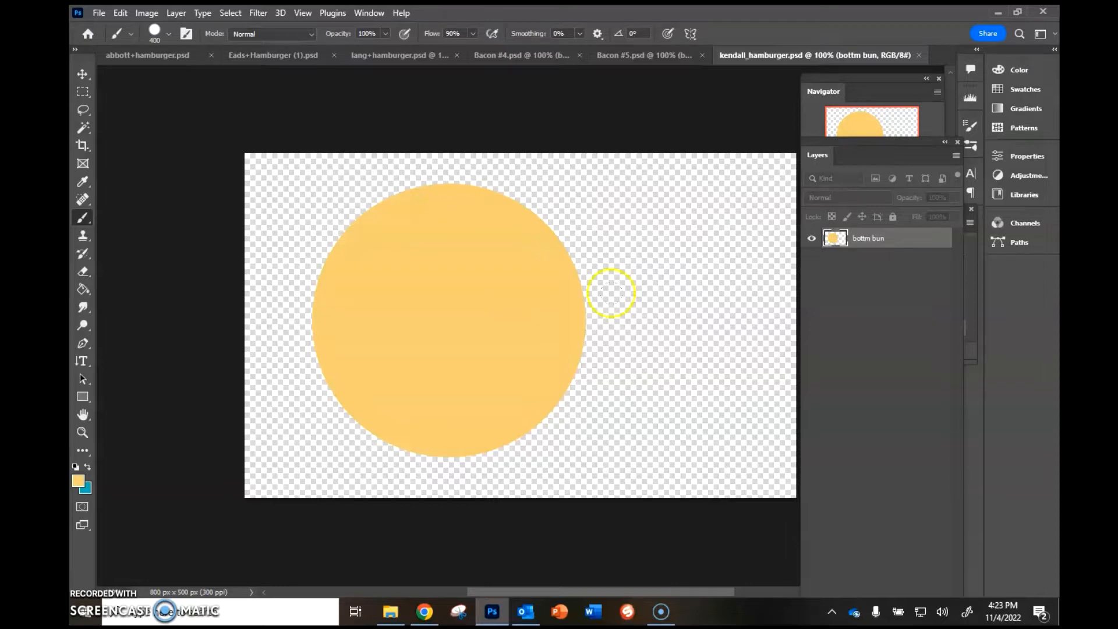
Step: Move the floating layer list back beside the canvas and shorten it to fit the single layer
{"action": "left_click_drag", "start_coordinate": [871, 152], "coordinate": [815, 129]}
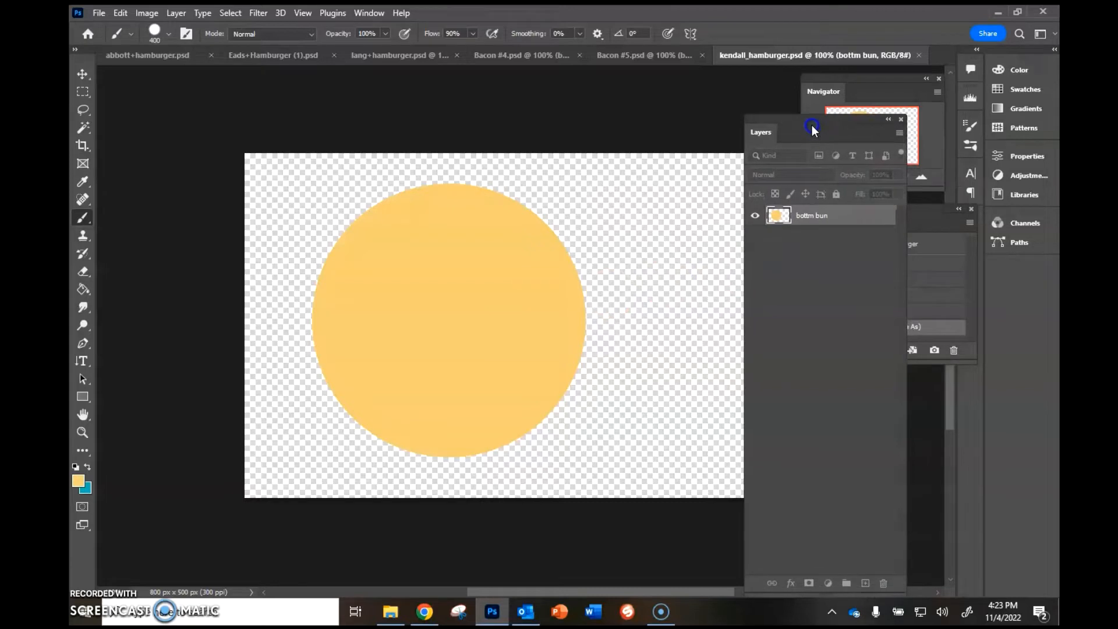
{"action": "left_click_drag", "start_coordinate": [815, 589], "coordinate": [849, 284]}
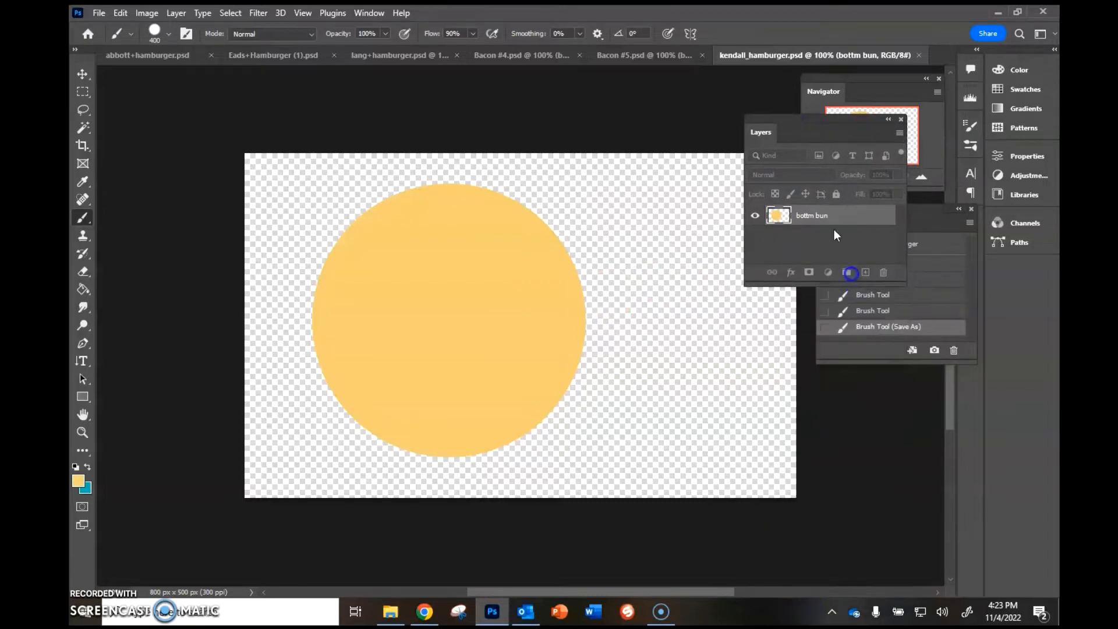
Step: Place the layer list beneath the history list and add a new layer named lettuce above the bottm bun layer
{"action": "left_click_drag", "start_coordinate": [815, 127], "coordinate": [887, 369]}
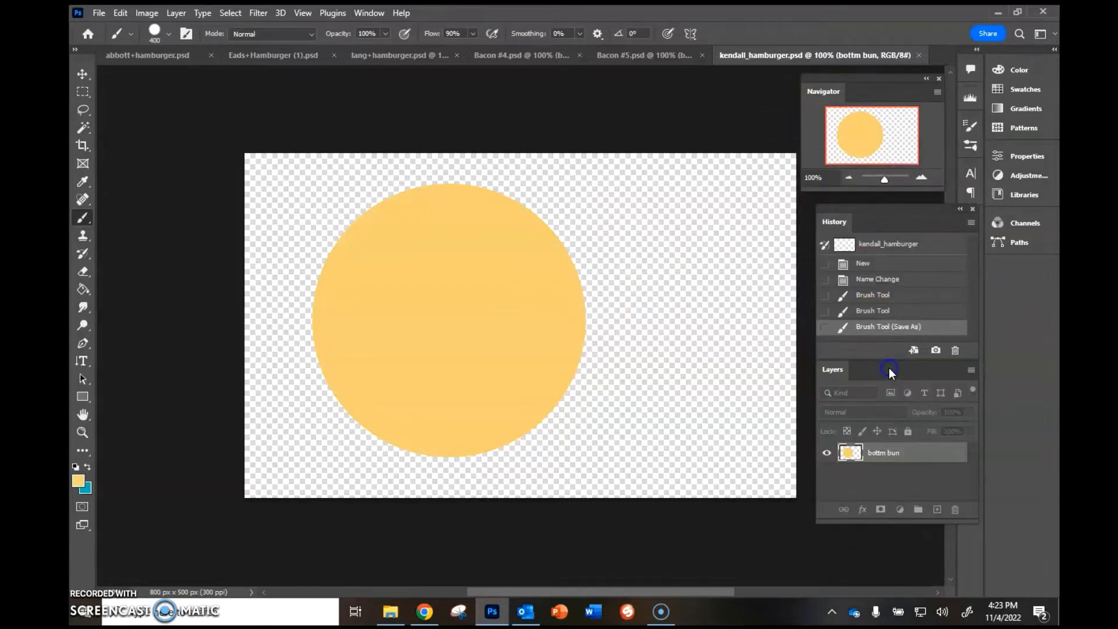
{"action": "left_click", "coordinate": [903, 458]}
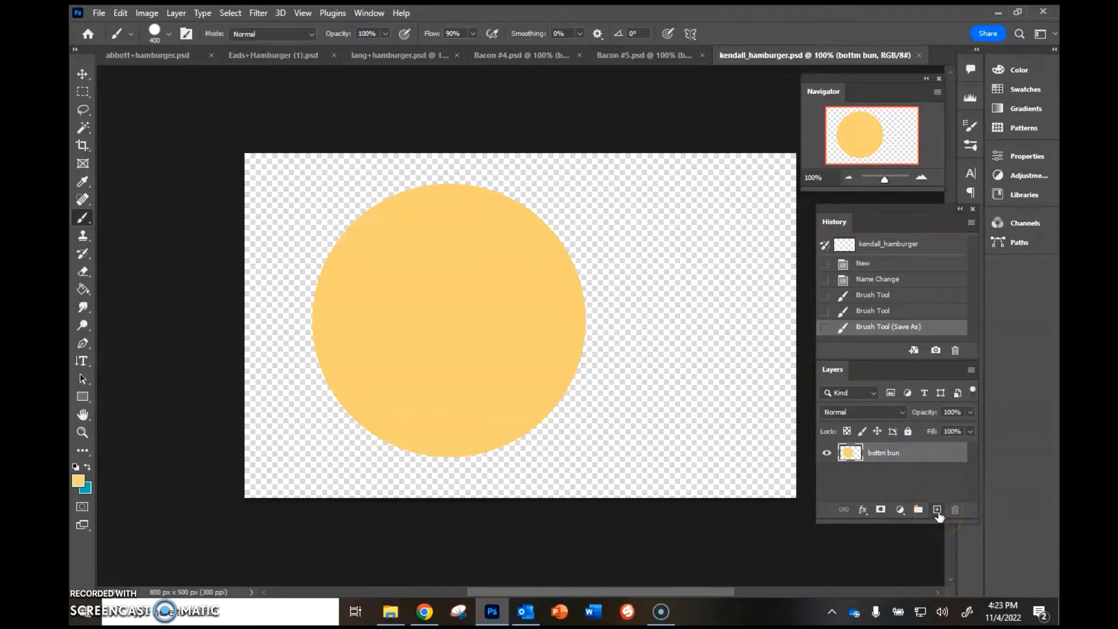
{"action": "left_click", "coordinate": [937, 510]}
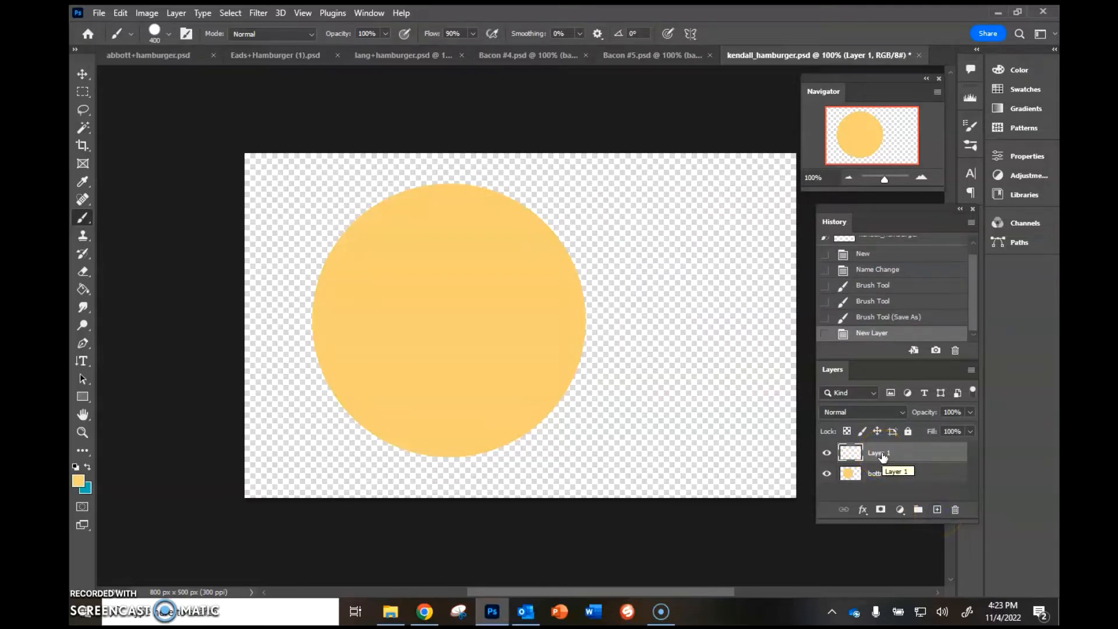
{"action": "double_click", "coordinate": [879, 453]}
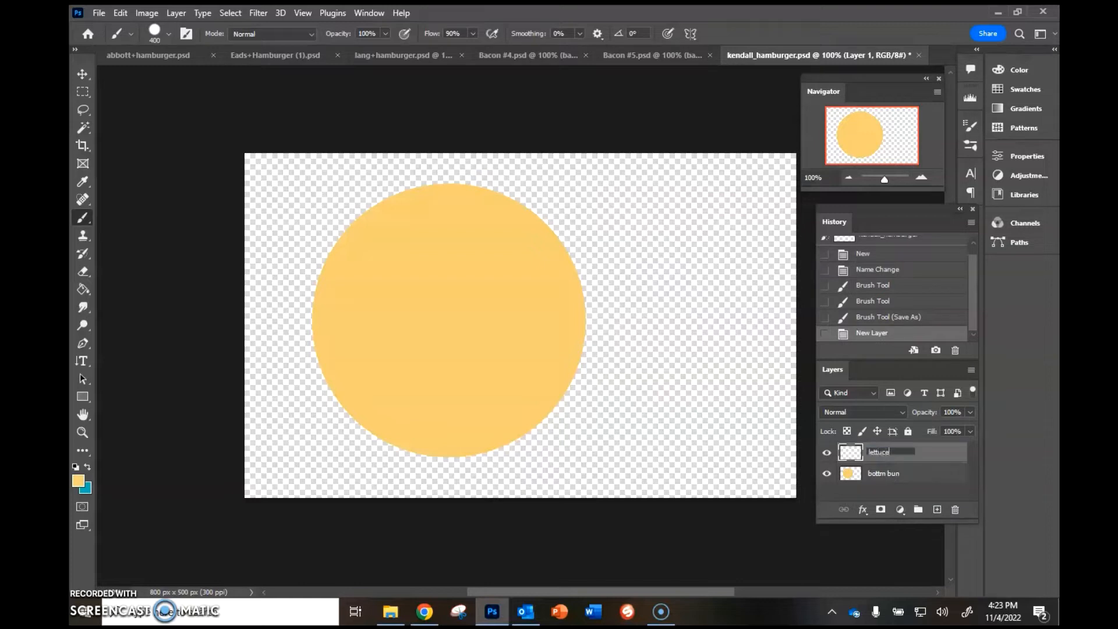
{"action": "key", "text": "Return"}
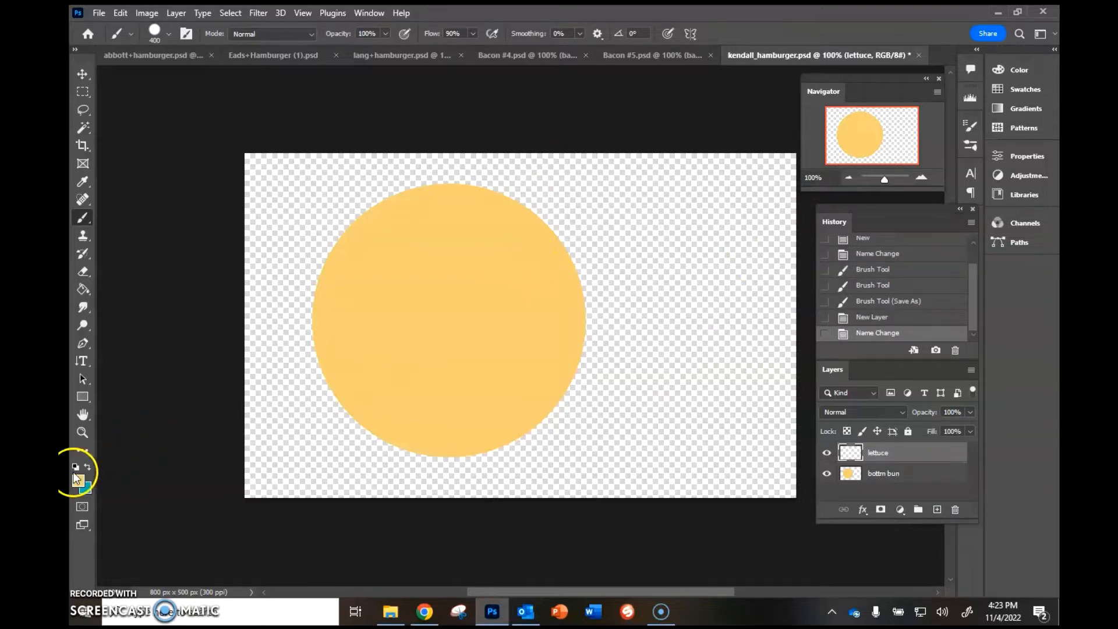
Step: Set the foreground color to dark green #2a7b15 and brush a closed wavy lettuce outline across the bun at 35 px
{"action": "left_click", "coordinate": [79, 487]}
{"action": "left_click_drag", "start_coordinate": [644, 288], "coordinate": [645, 271]}
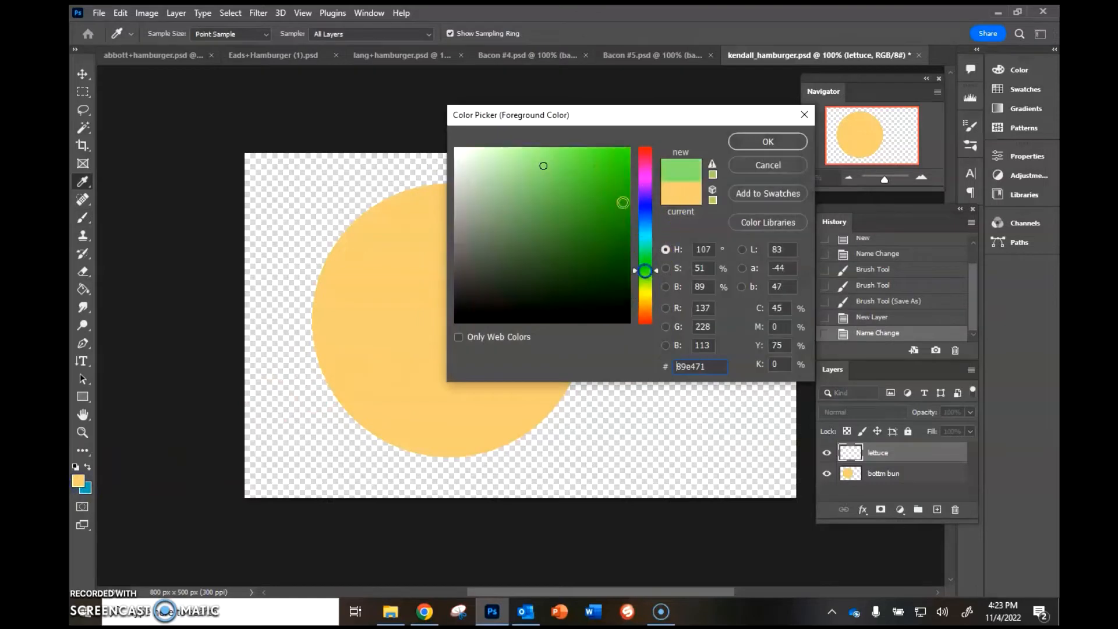
{"action": "left_click", "coordinate": [615, 169]}
{"action": "left_click", "coordinate": [600, 239]}
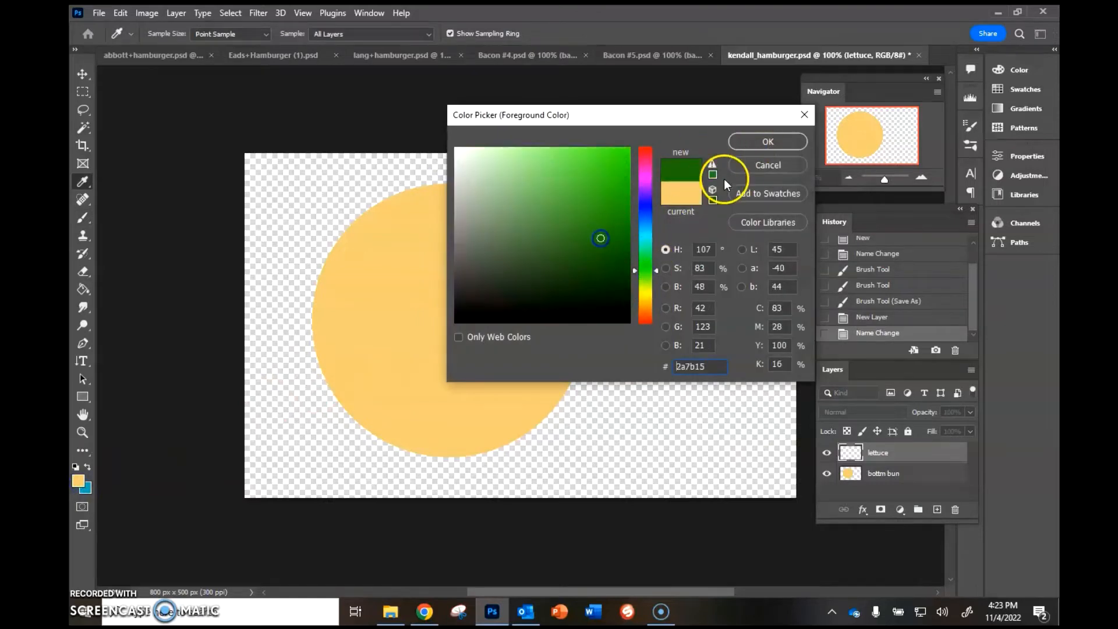
{"action": "left_click", "coordinate": [760, 135]}
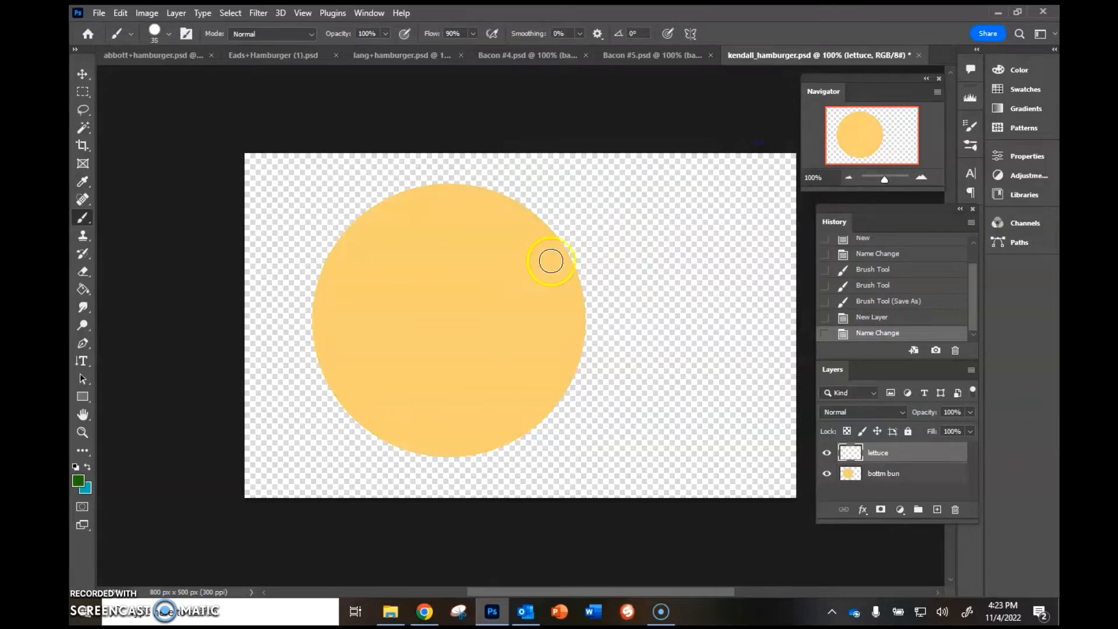
{"action": "mouse_move", "coordinate": [585, 248]}
{"action": "left_mouse_down"}
{"action": "mouse_move", "coordinate": [507, 271]}
{"action": "mouse_move", "coordinate": [397, 248]}
{"action": "mouse_move", "coordinate": [297, 259]}
{"action": "mouse_move", "coordinate": [323, 295]}
{"action": "mouse_move", "coordinate": [297, 356]}
{"action": "mouse_move", "coordinate": [337, 350]}
{"action": "mouse_move", "coordinate": [570, 418]}
{"action": "mouse_move", "coordinate": [552, 370]}
{"action": "mouse_move", "coordinate": [568, 331]}
{"action": "mouse_move", "coordinate": [596, 307]}
{"action": "mouse_move", "coordinate": [603, 278]}
{"action": "mouse_move", "coordinate": [582, 250]}
{"action": "left_mouse_up"}
Step: Look at the lettuce in the finished example hamburger documents and return to the hamburger being drawn
{"action": "left_click", "coordinate": [409, 58]}
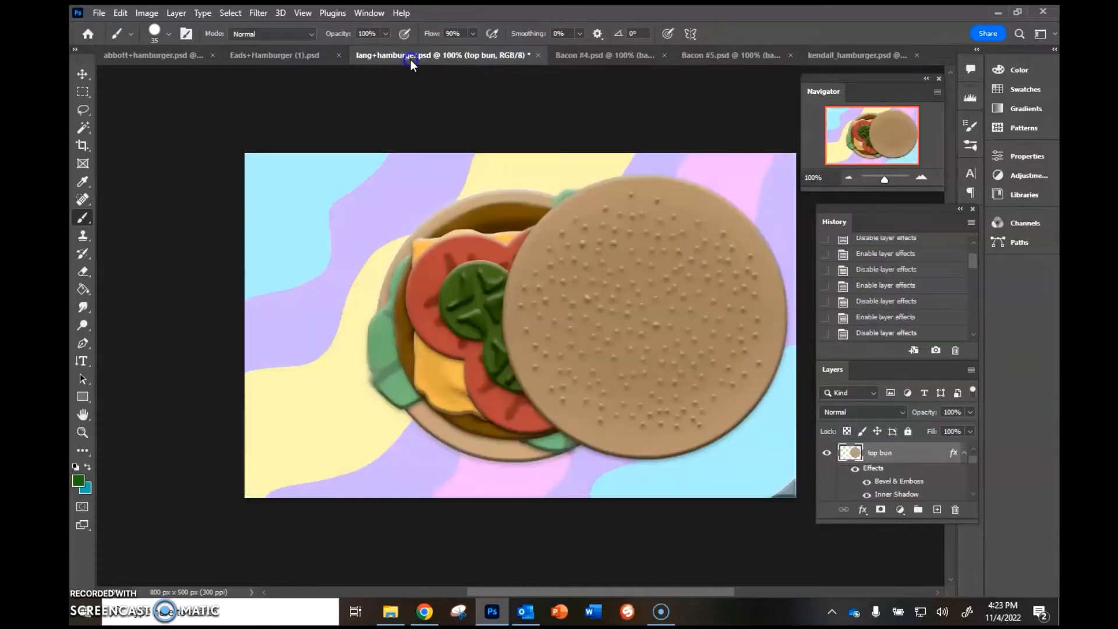
{"action": "left_click", "coordinate": [294, 58]}
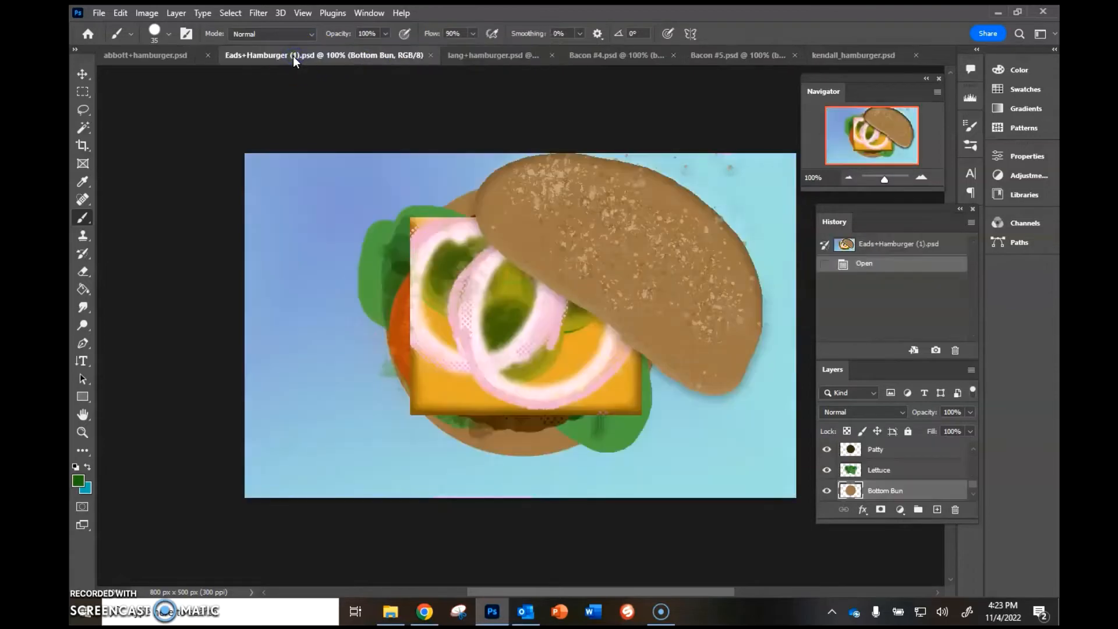
{"action": "left_click", "coordinate": [308, 59]}
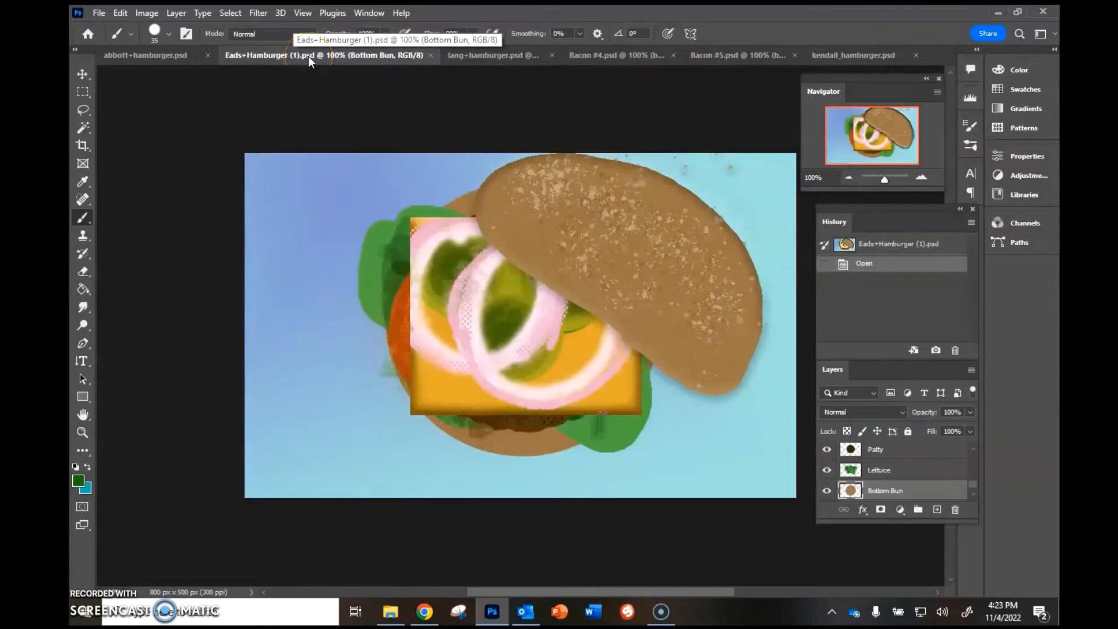
{"action": "left_click", "coordinate": [396, 59]}
{"action": "left_click", "coordinate": [856, 54]}
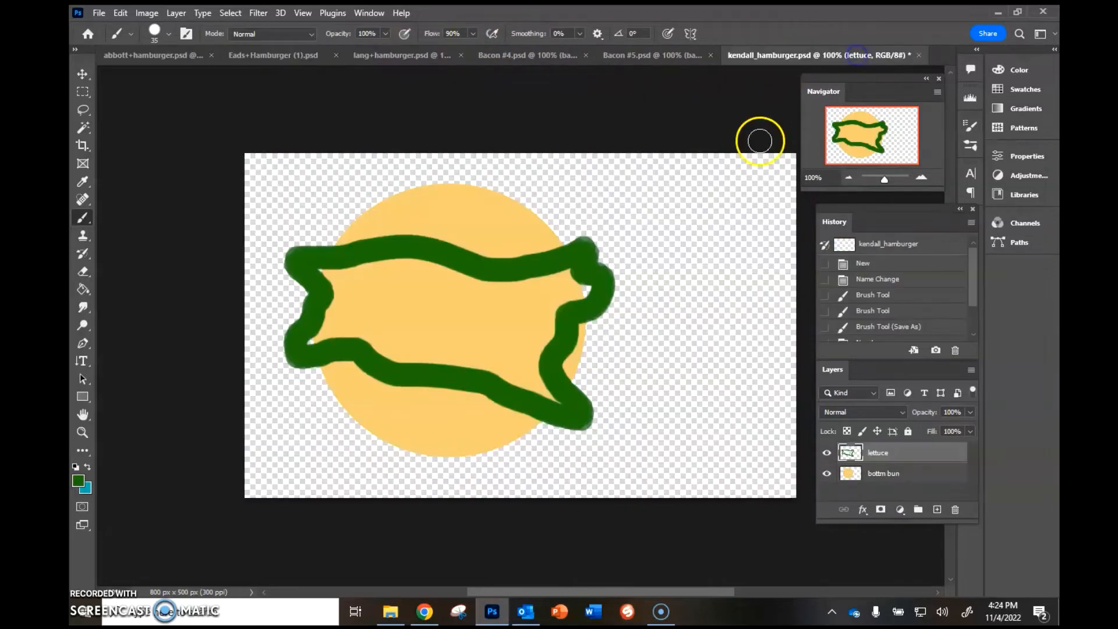
Step: Try filling the lettuce outline by hand with brush strokes up to 90 px, and undo those strokes
{"action": "mouse_move", "coordinate": [564, 259]}
{"action": "left_mouse_down"}
{"action": "mouse_move", "coordinate": [576, 292]}
{"action": "mouse_move", "coordinate": [588, 287]}
{"action": "mouse_move", "coordinate": [468, 294]}
{"action": "mouse_move", "coordinate": [570, 298]}
{"action": "mouse_move", "coordinate": [489, 329]}
{"action": "mouse_move", "coordinate": [559, 310]}
{"action": "mouse_move", "coordinate": [530, 346]}
{"action": "mouse_move", "coordinate": [467, 332]}
{"action": "left_mouse_up"}
{"action": "key", "text": "bracketright"}
{"action": "key", "text": "bracketright"}
{"action": "key", "text": "bracketright"}
{"action": "key", "text": "bracketright"}
{"action": "key", "text": "bracketright"}
{"action": "left_click", "coordinate": [512, 360]}
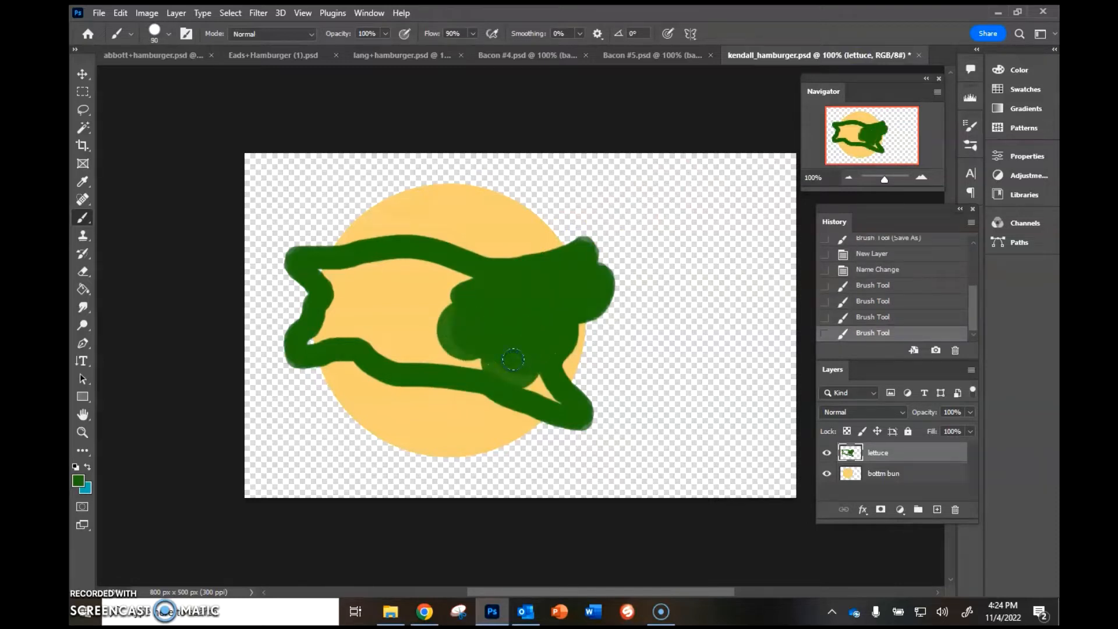
{"action": "key", "text": "ctrl+z"}
{"action": "key", "text": "ctrl+z"}
{"action": "key", "text": "ctrl+z"}
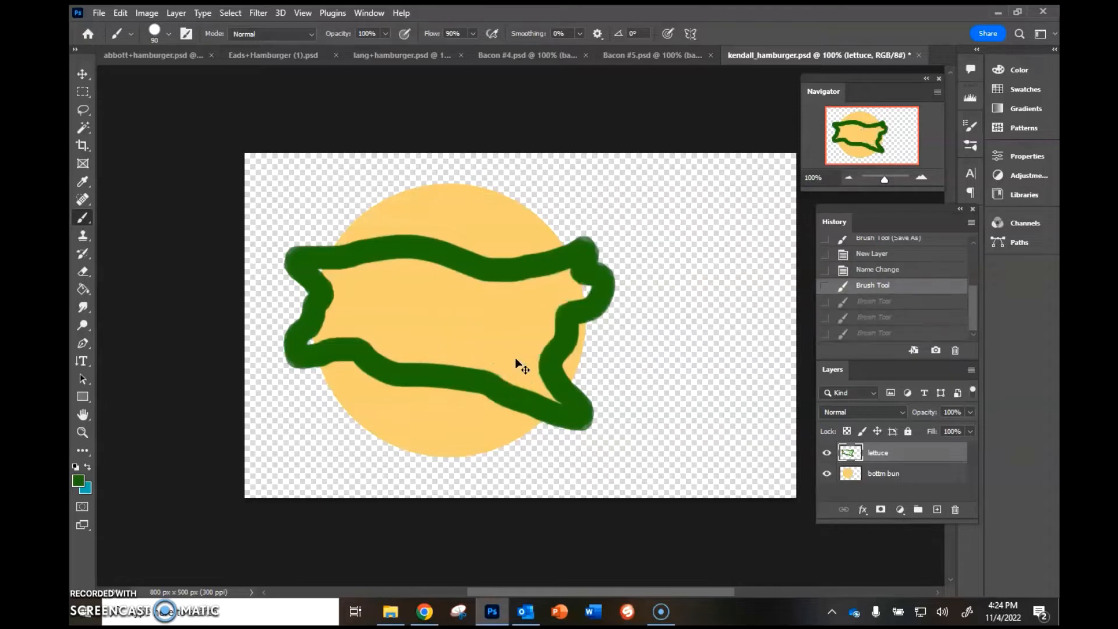
Step: Fill the inside of the lettuce outline with the dark green foreground color using the Paint Bucket
{"action": "left_click", "coordinate": [85, 287]}
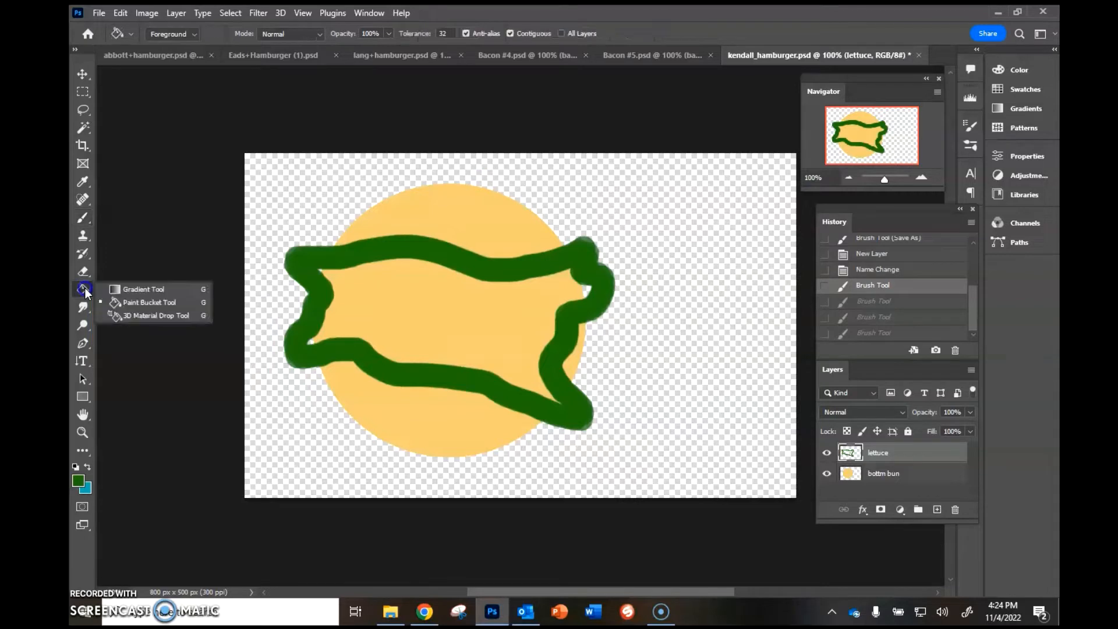
{"action": "left_click", "coordinate": [140, 302]}
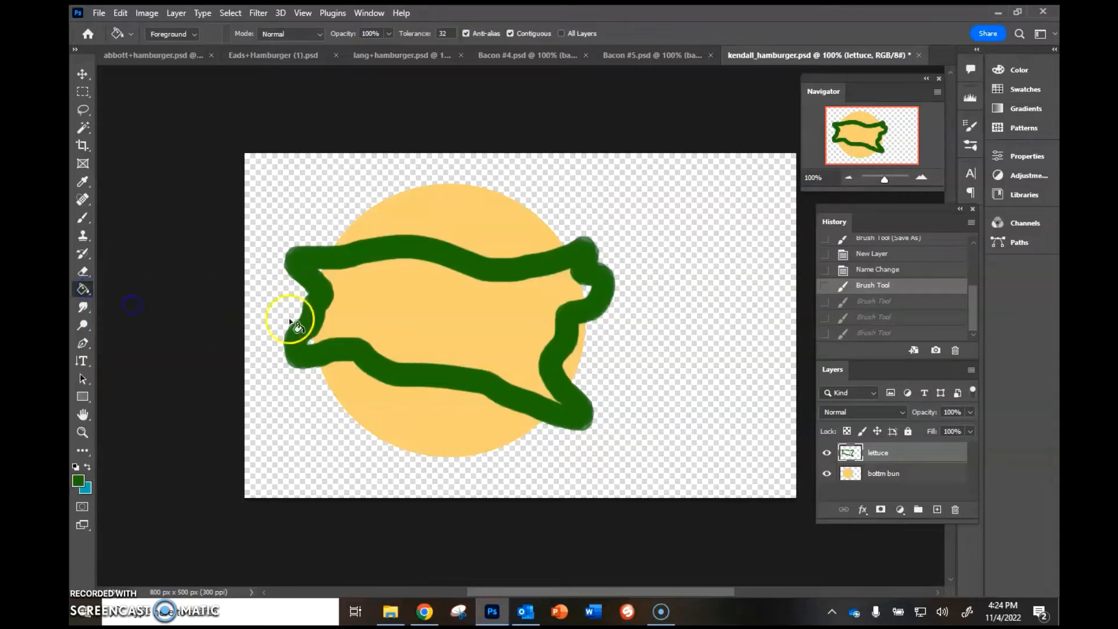
{"action": "left_click", "coordinate": [422, 315]}
{"action": "left_click", "coordinate": [422, 315]}
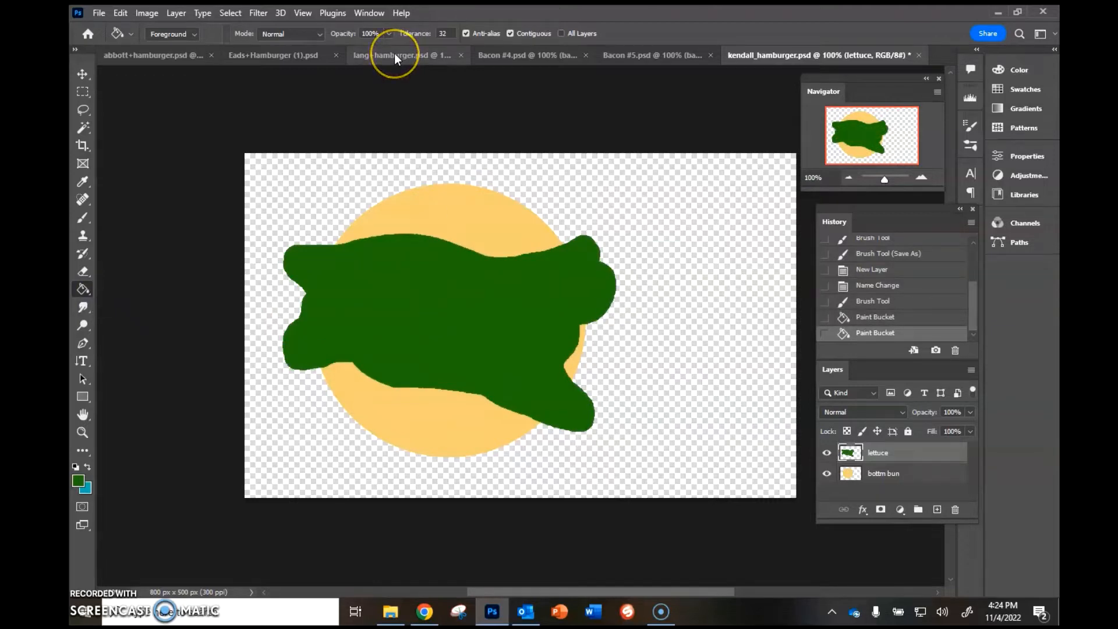
Step: Set the foreground color to light green #6fee4d
{"action": "left_click", "coordinate": [78, 480]}
{"action": "left_click", "coordinate": [574, 157]}
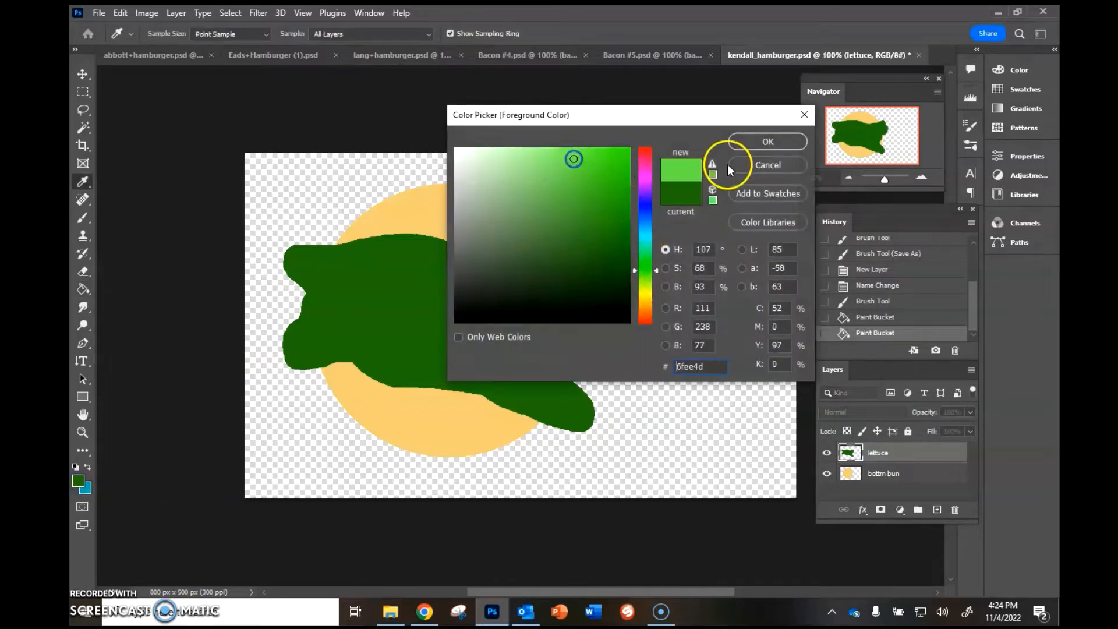
{"action": "left_click", "coordinate": [768, 142]}
Step: Paint light green branching veins across the lettuce leaf with the Brush at 10 px
{"action": "left_click", "coordinate": [83, 218]}
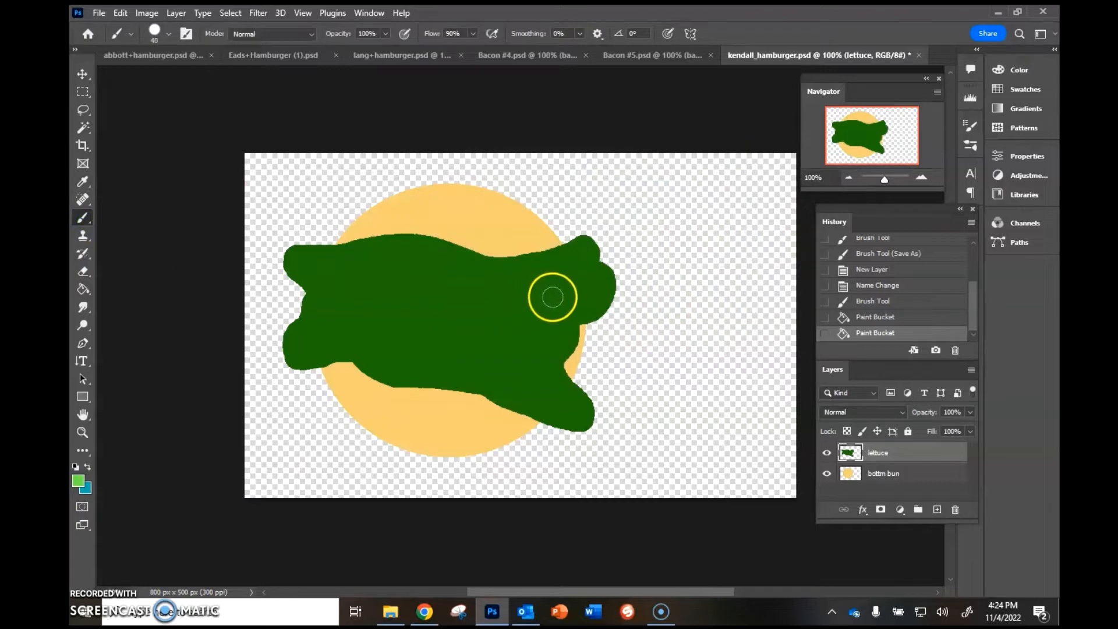
{"action": "key", "text": "bracketleft"}
{"action": "key", "text": "bracketleft"}
{"action": "key", "text": "bracketleft"}
{"action": "key", "text": "bracketleft"}
{"action": "mouse_move", "coordinate": [575, 274]}
{"action": "left_mouse_down"}
{"action": "mouse_move", "coordinate": [519, 294]}
{"action": "mouse_move", "coordinate": [331, 283]}
{"action": "mouse_move", "coordinate": [382, 305]}
{"action": "mouse_move", "coordinate": [491, 319]}
{"action": "mouse_move", "coordinate": [547, 314]}
{"action": "left_mouse_up"}
{"action": "mouse_move", "coordinate": [306, 334]}
{"action": "left_mouse_down"}
{"action": "mouse_move", "coordinate": [379, 305]}
{"action": "mouse_move", "coordinate": [411, 357]}
{"action": "left_mouse_up"}
{"action": "left_click_drag", "start_coordinate": [550, 389], "coordinate": [464, 366]}
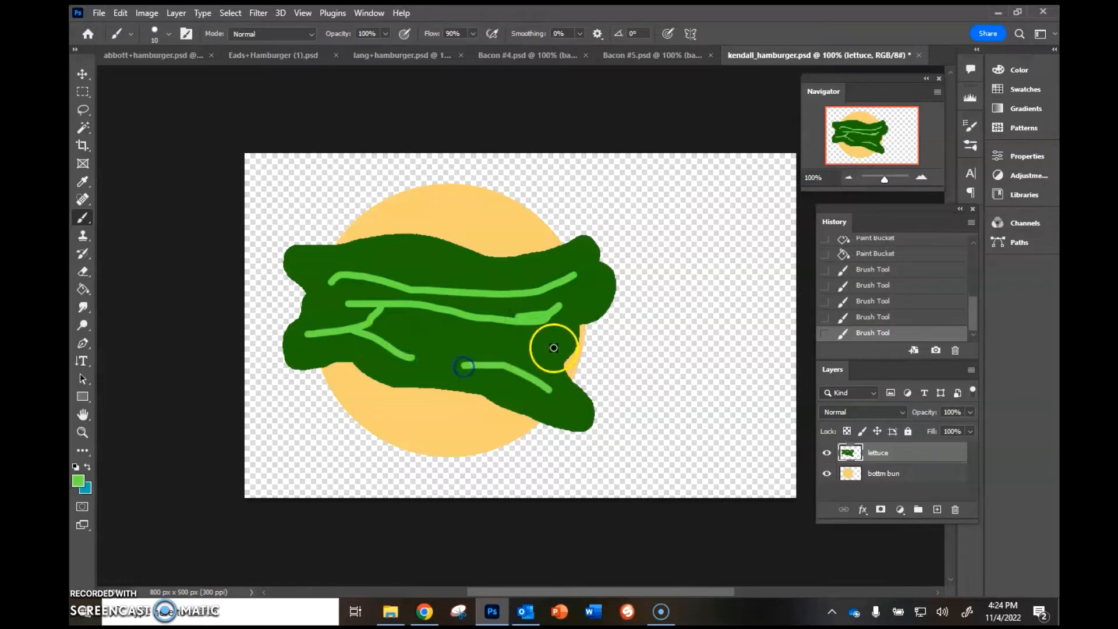
{"action": "left_click_drag", "start_coordinate": [553, 349], "coordinate": [501, 363]}
{"action": "mouse_move", "coordinate": [441, 278]}
{"action": "left_mouse_down"}
{"action": "mouse_move", "coordinate": [399, 262]}
{"action": "mouse_move", "coordinate": [309, 263]}
{"action": "left_mouse_up"}
{"action": "left_click_drag", "start_coordinate": [478, 271], "coordinate": [408, 287]}
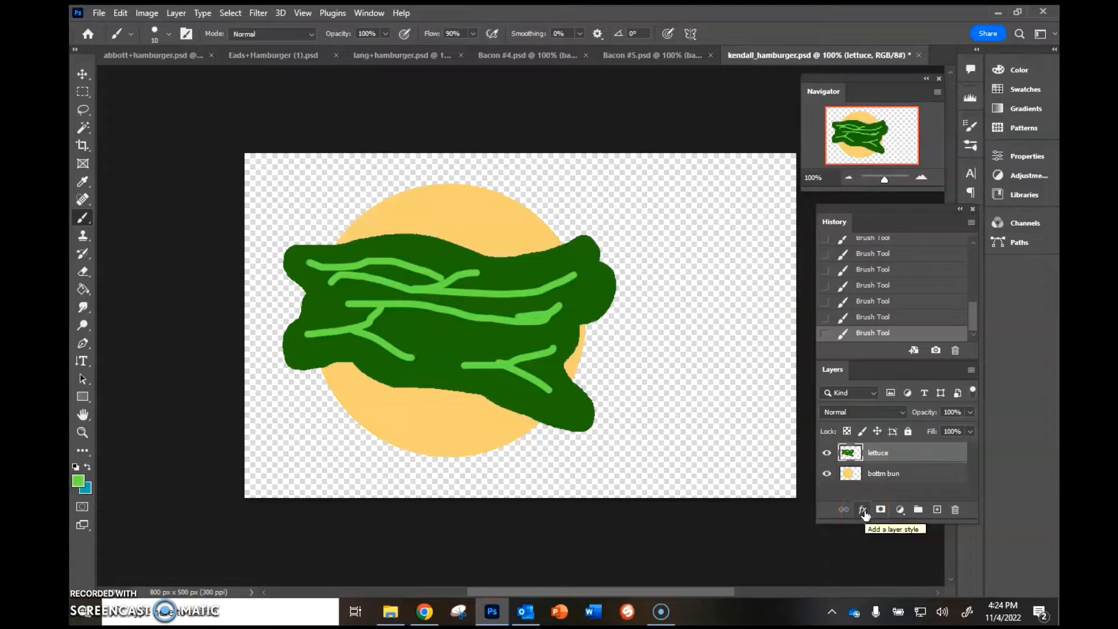
Step: Add a Bevel & Emboss inner bevel to the lettuce layer with depth 365%, size 21 px and soften 3 px
{"action": "left_click", "coordinate": [862, 510]}
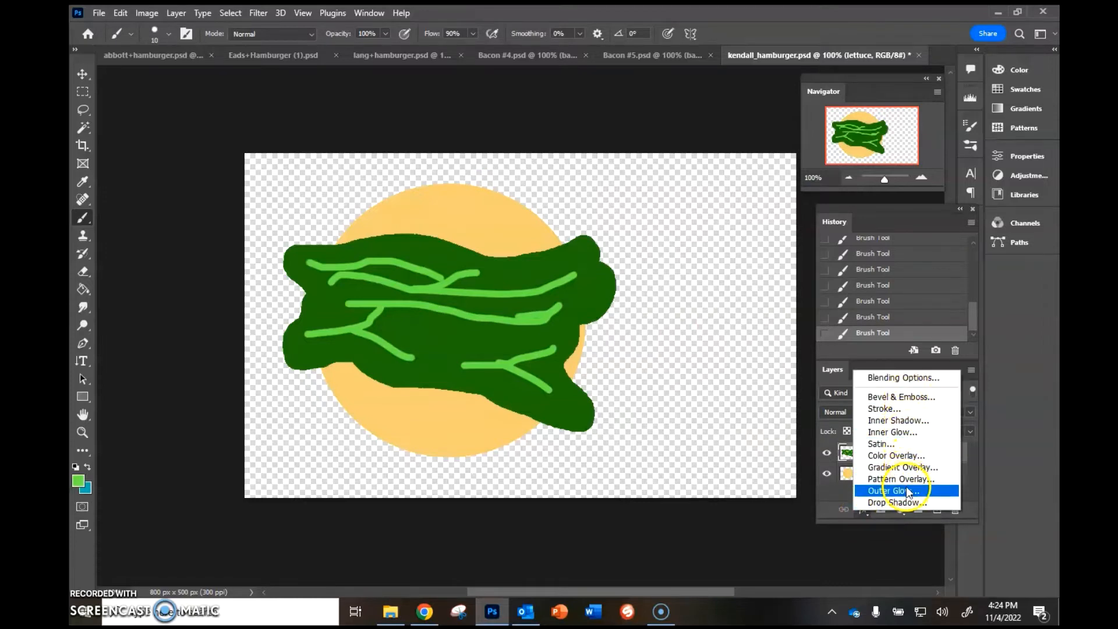
{"action": "left_click", "coordinate": [905, 398]}
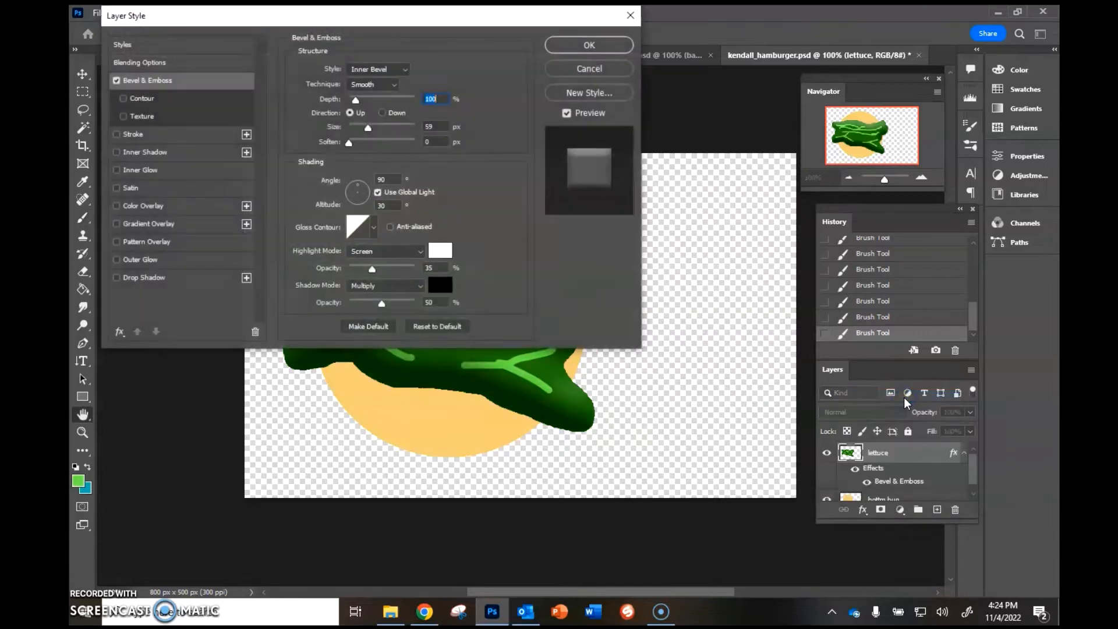
{"action": "left_click_drag", "start_coordinate": [475, 22], "coordinate": [829, 123]}
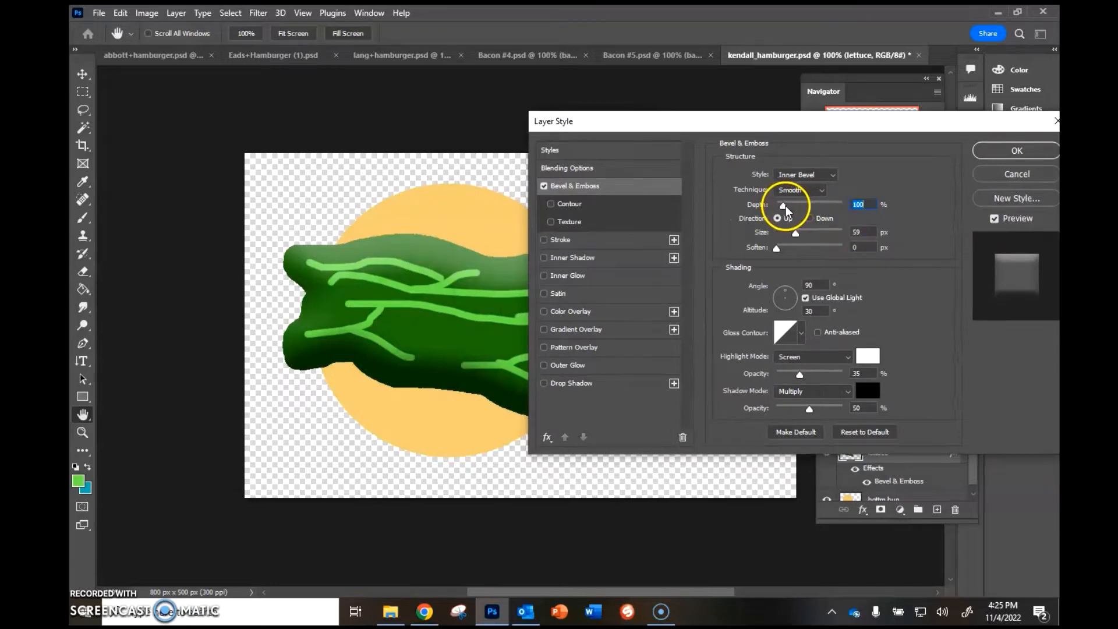
{"action": "left_click_drag", "start_coordinate": [783, 206], "coordinate": [825, 239]}
{"action": "mouse_move", "coordinate": [789, 241]}
{"action": "left_mouse_down"}
{"action": "mouse_move", "coordinate": [778, 254]}
{"action": "mouse_move", "coordinate": [807, 255]}
{"action": "mouse_move", "coordinate": [790, 258]}
{"action": "left_mouse_up"}
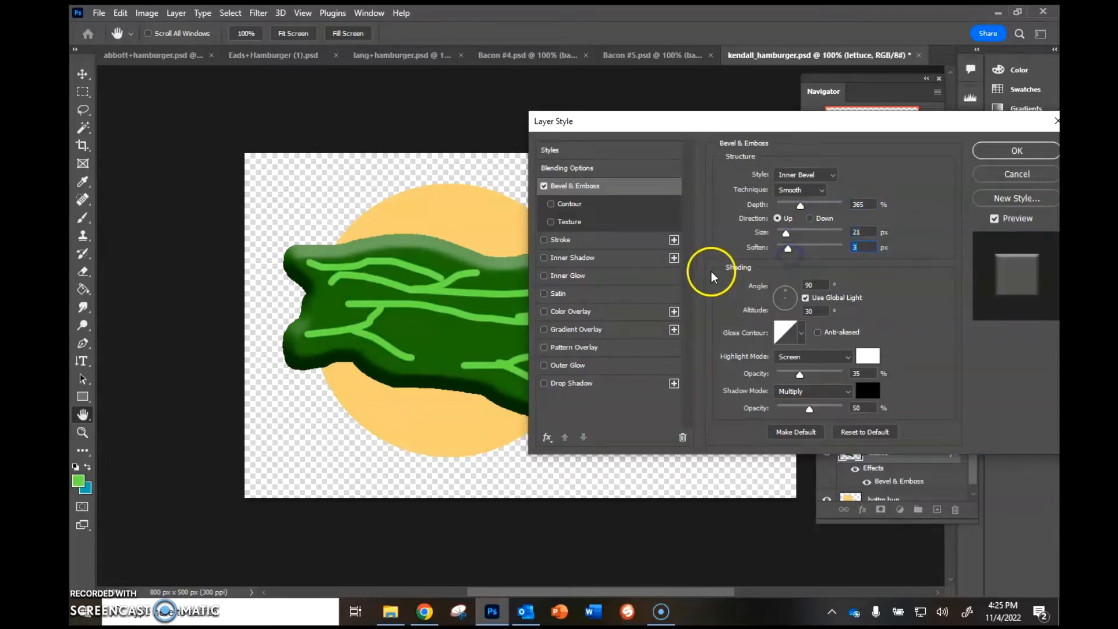
Step: Try a Stroke on the lettuce in place of the bevel, and restore Bevel & Emboss without the stroke
{"action": "left_click", "coordinate": [544, 186]}
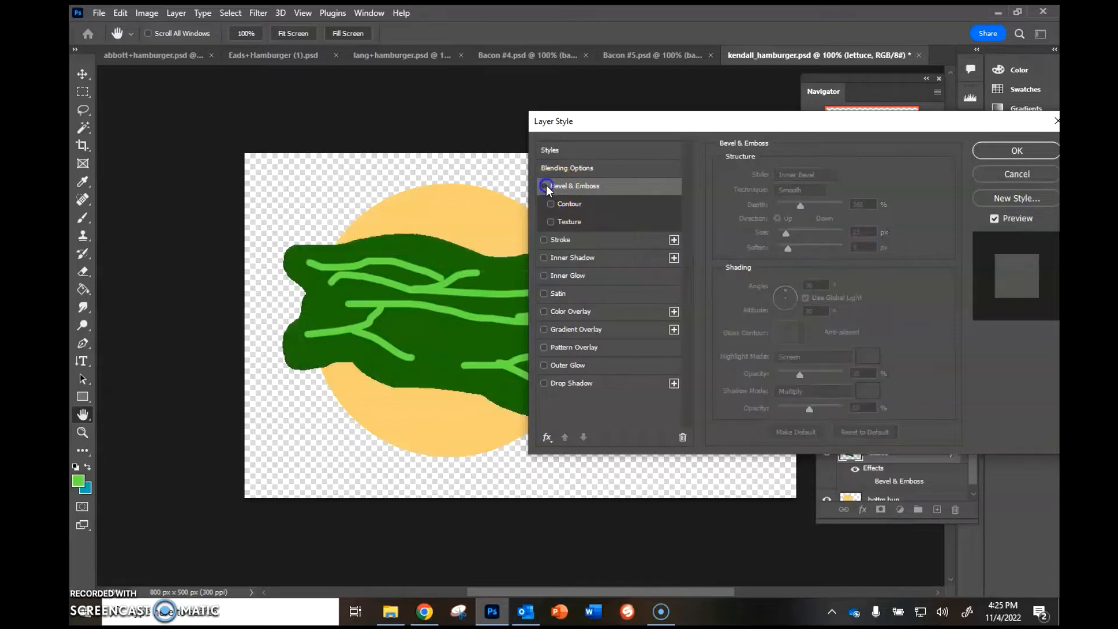
{"action": "left_click", "coordinate": [544, 240]}
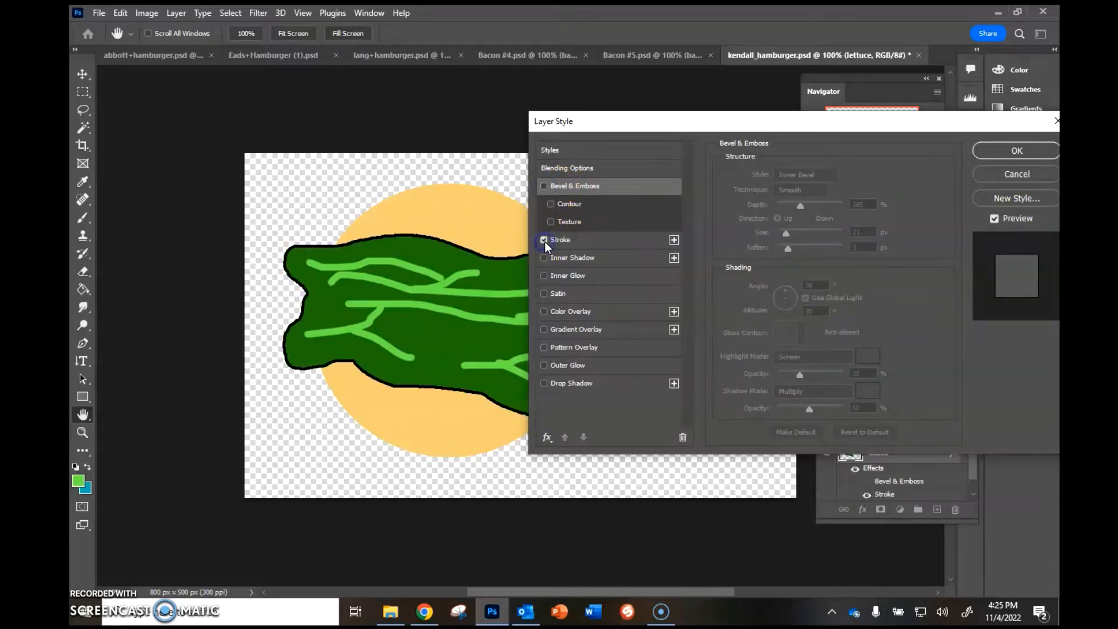
{"action": "left_click", "coordinate": [544, 240]}
{"action": "left_click", "coordinate": [543, 187]}
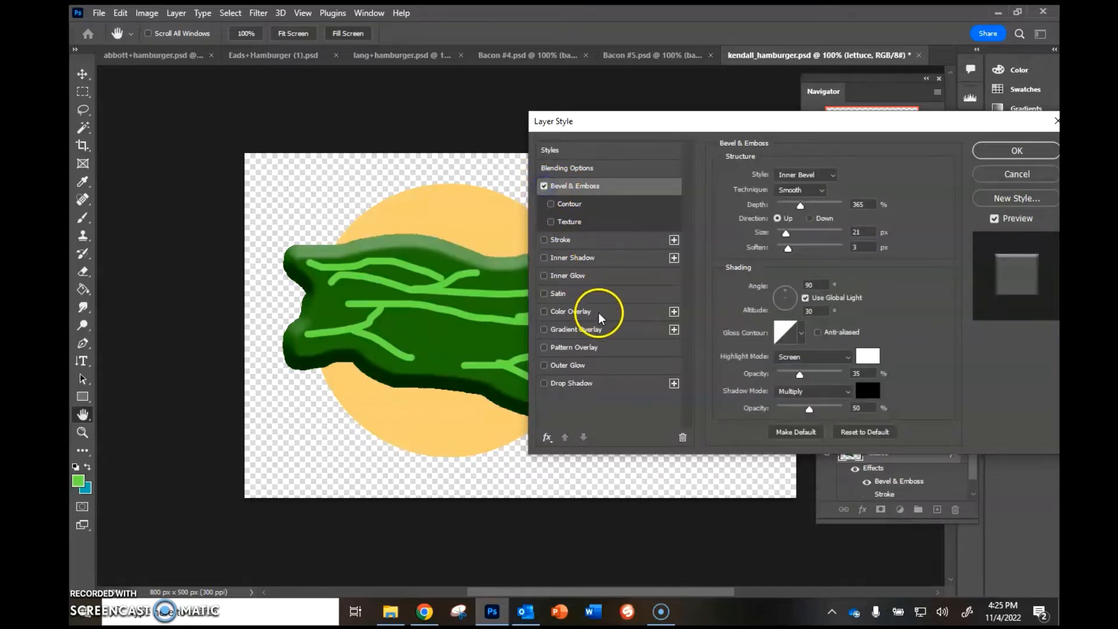
Step: Add an Inner Glow to the lettuce layer alongside the bevel and apply the layer style
{"action": "left_click", "coordinate": [544, 276]}
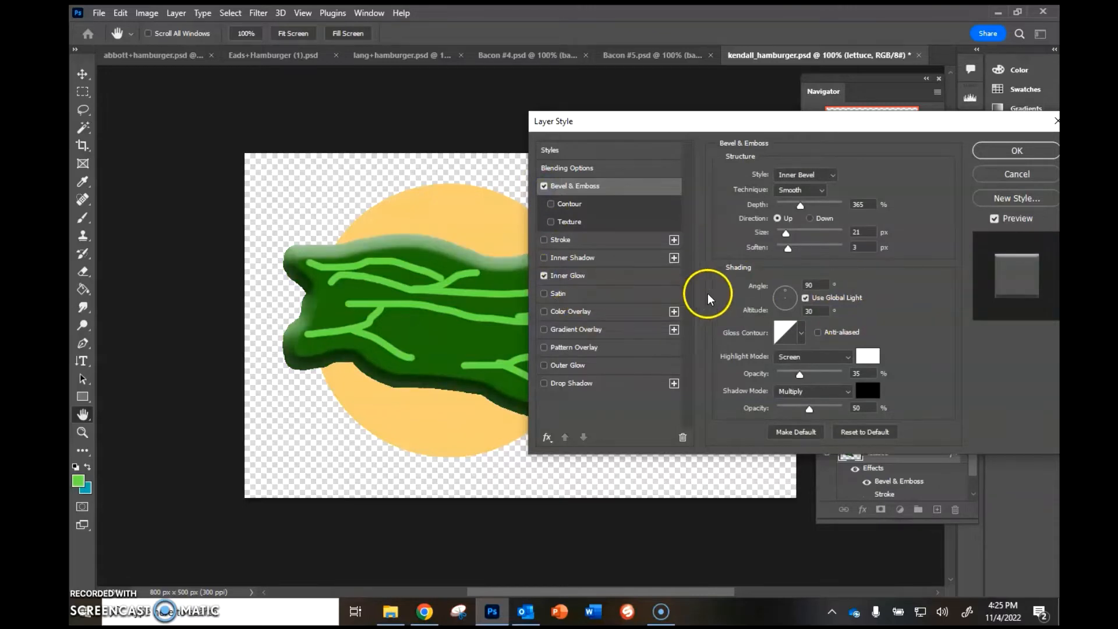
{"action": "left_click_drag", "start_coordinate": [864, 142], "coordinate": [669, 158]}
{"action": "left_click", "coordinate": [821, 169]}
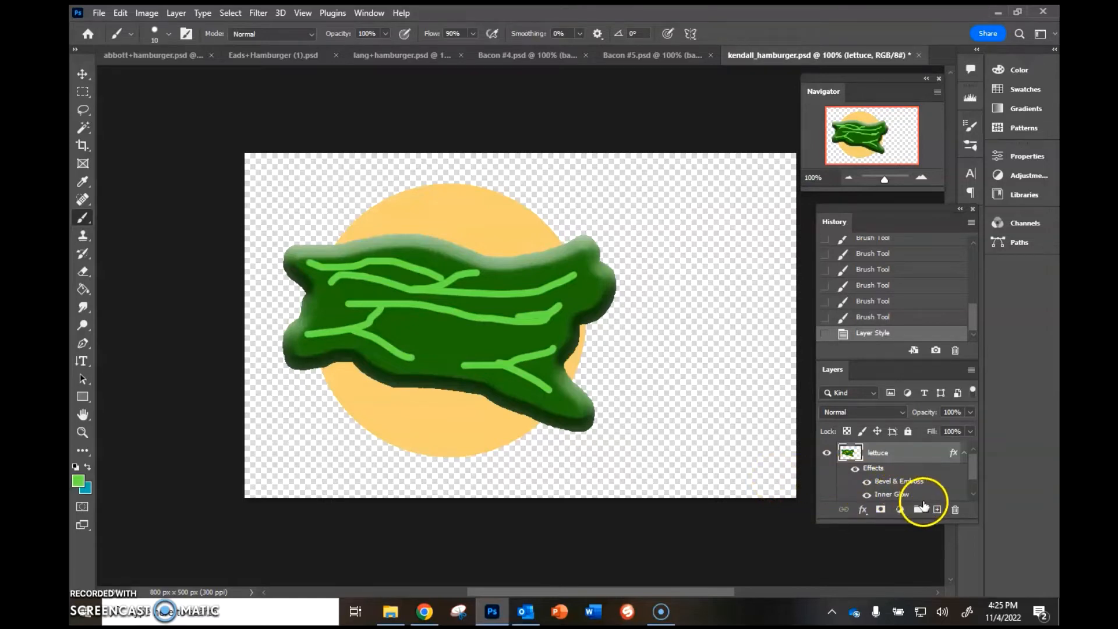
Step: Add a new layer named patty above the lettuce layer
{"action": "left_click", "coordinate": [938, 510]}
{"action": "double_click", "coordinate": [884, 452]}
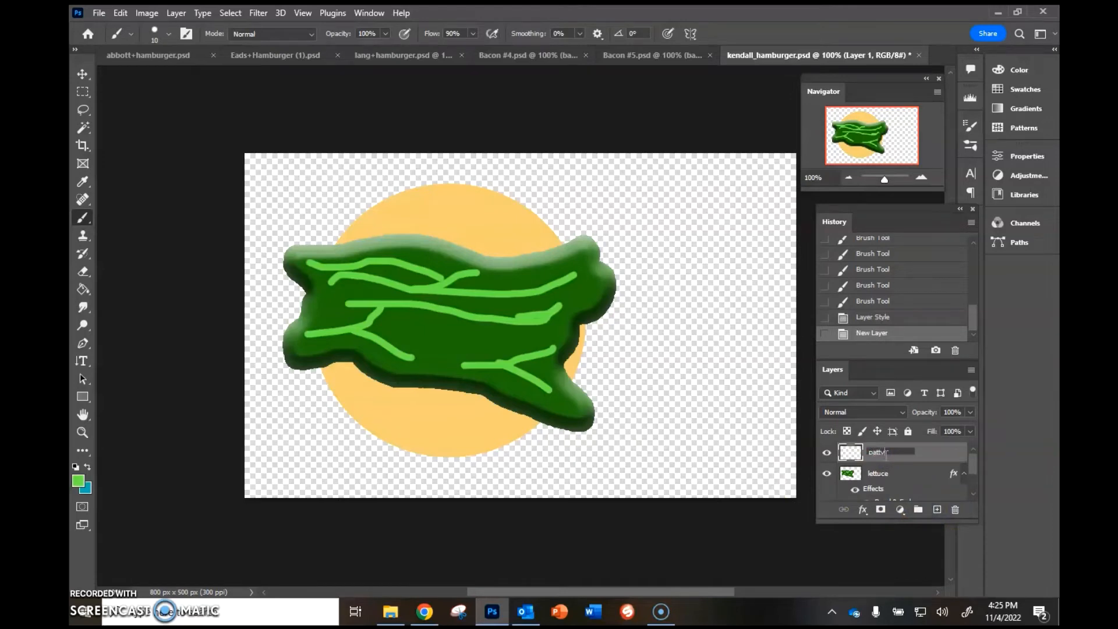
{"action": "key", "text": "Return"}
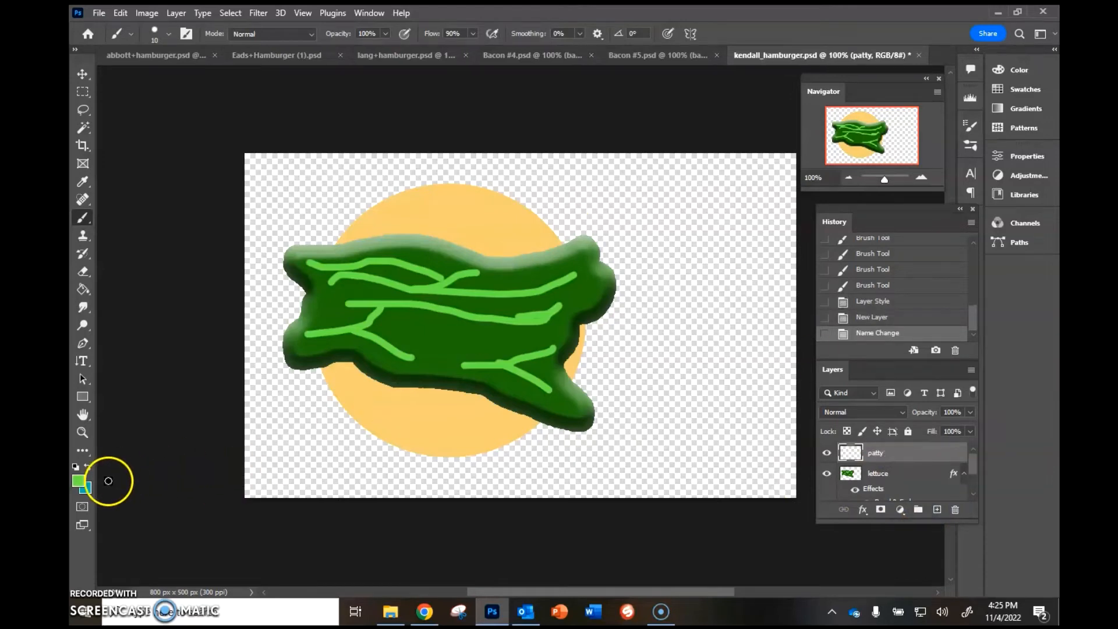
Step: Set the foreground color to the dark brown patty shade #332510
{"action": "left_click", "coordinate": [78, 480]}
{"action": "left_click", "coordinate": [638, 296]}
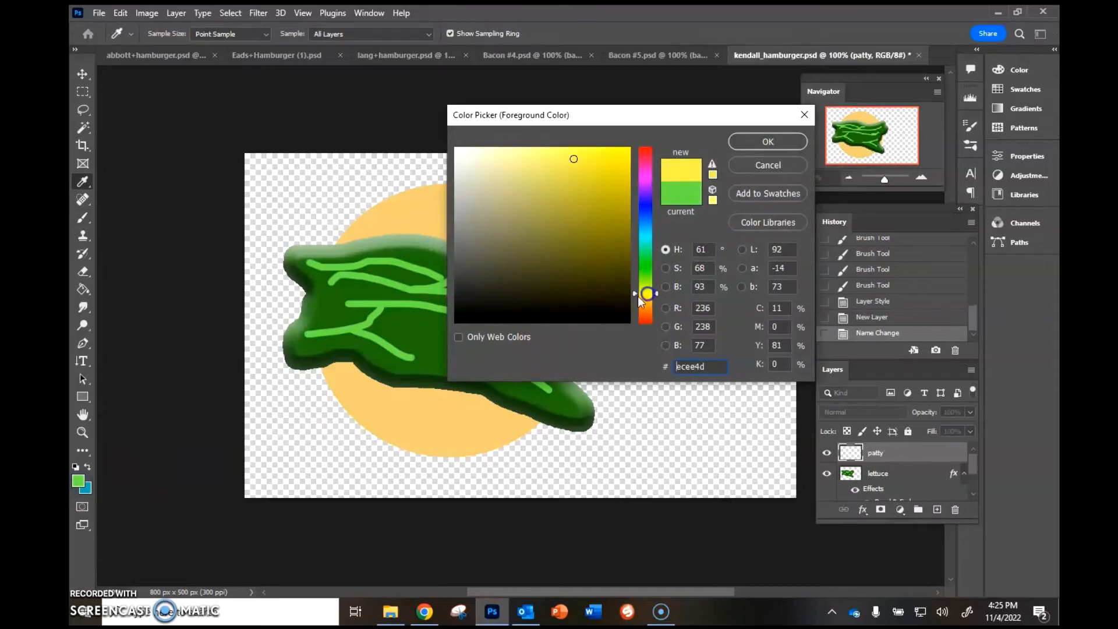
{"action": "left_click", "coordinate": [643, 305]}
{"action": "left_click", "coordinate": [574, 287]}
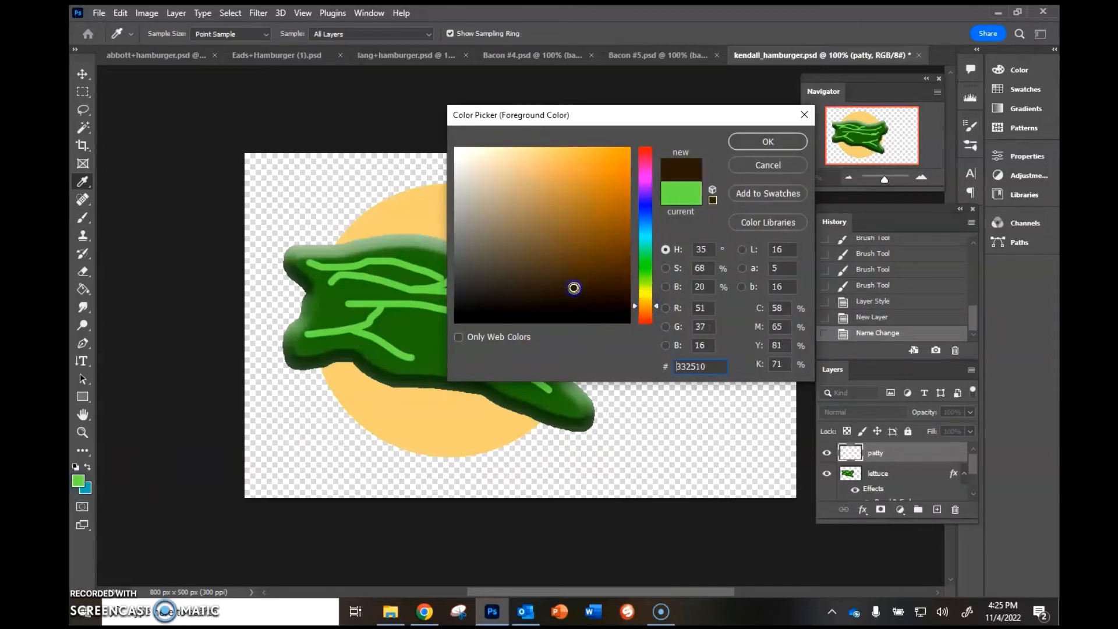
{"action": "left_click", "coordinate": [760, 148]}
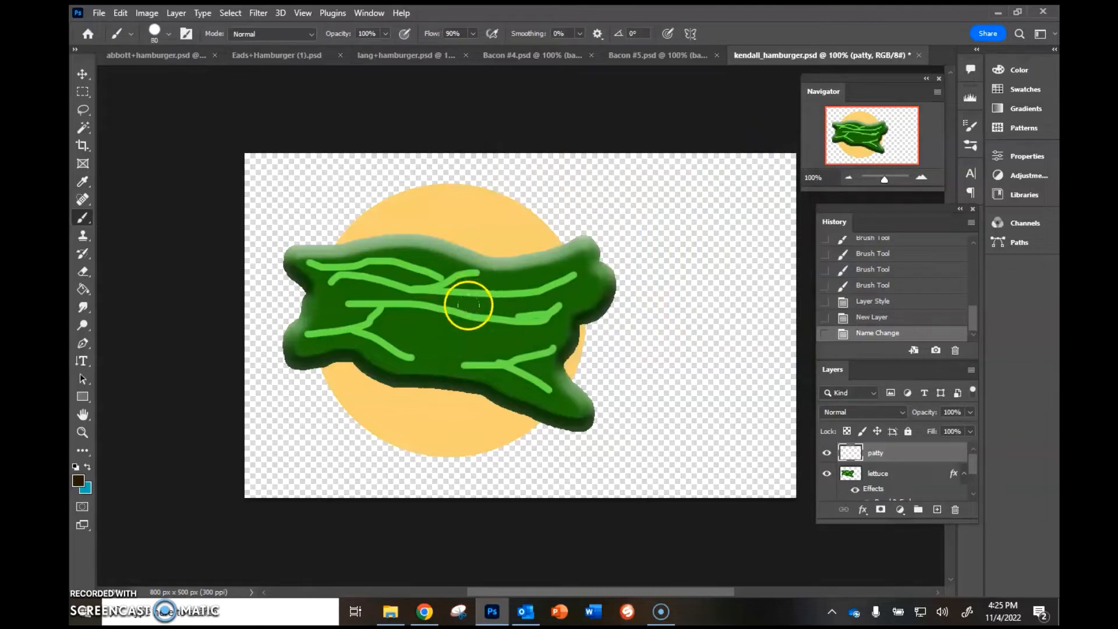
Step: Paint a solid dark brown patty circle over the middle of the lettuce with a 300 px brush
{"action": "key", "text": "bracketright"}
{"action": "key", "text": "bracketright"}
{"action": "key", "text": "bracketright"}
{"action": "key", "text": "bracketright"}
{"action": "key", "text": "bracketright"}
{"action": "key", "text": "bracketright"}
{"action": "key", "text": "bracketright"}
{"action": "key", "text": "bracketright"}
{"action": "key", "text": "bracketright"}
{"action": "key", "text": "bracketright"}
{"action": "key", "text": "bracketright"}
{"action": "key", "text": "bracketright"}
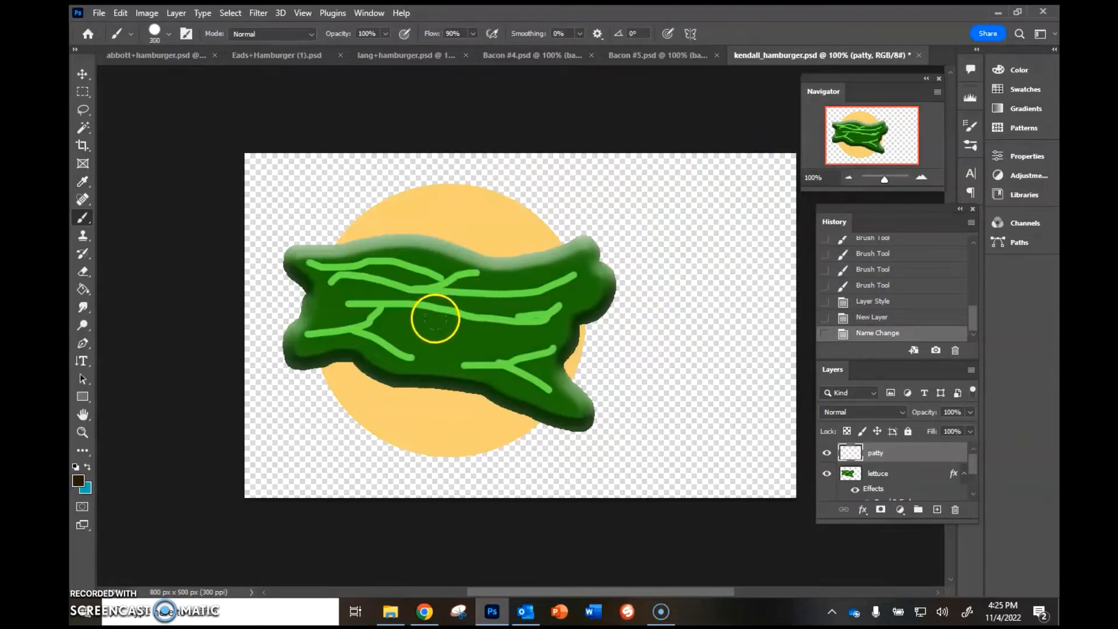
{"action": "key", "text": "bracketright"}
{"action": "key", "text": "bracketright"}
{"action": "left_click", "coordinate": [437, 319]}
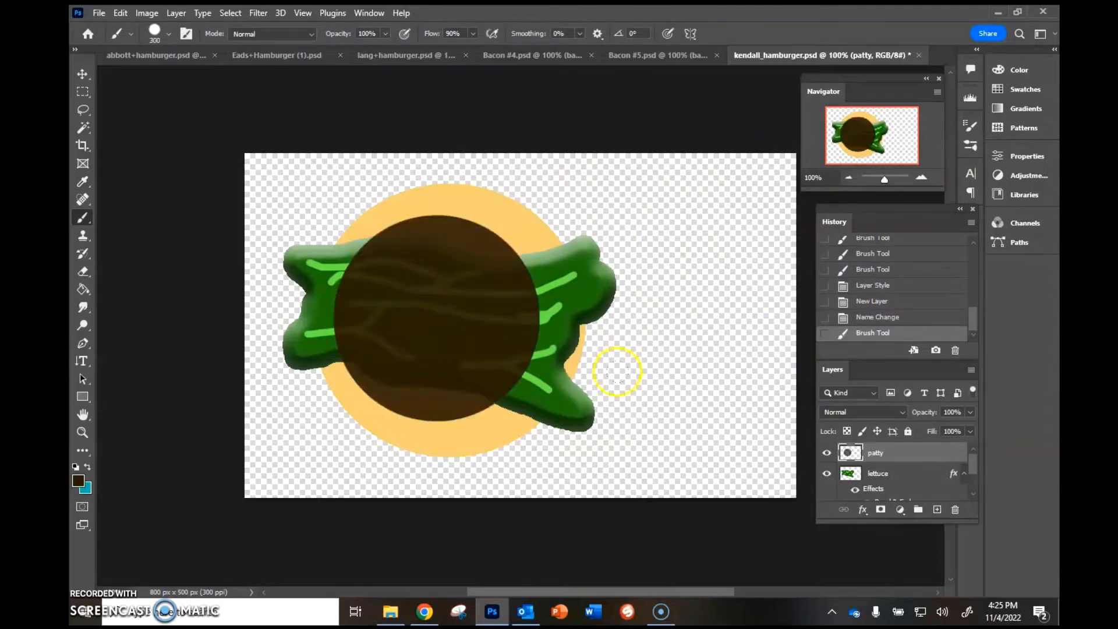
{"action": "left_click", "coordinate": [438, 318]}
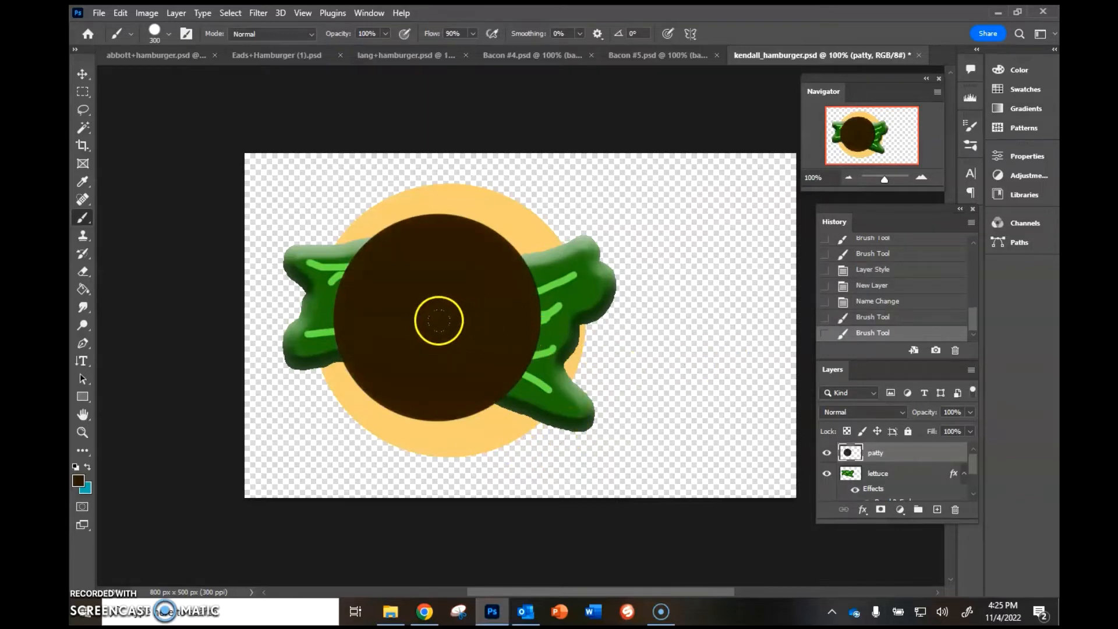
{"action": "left_click", "coordinate": [438, 318]}
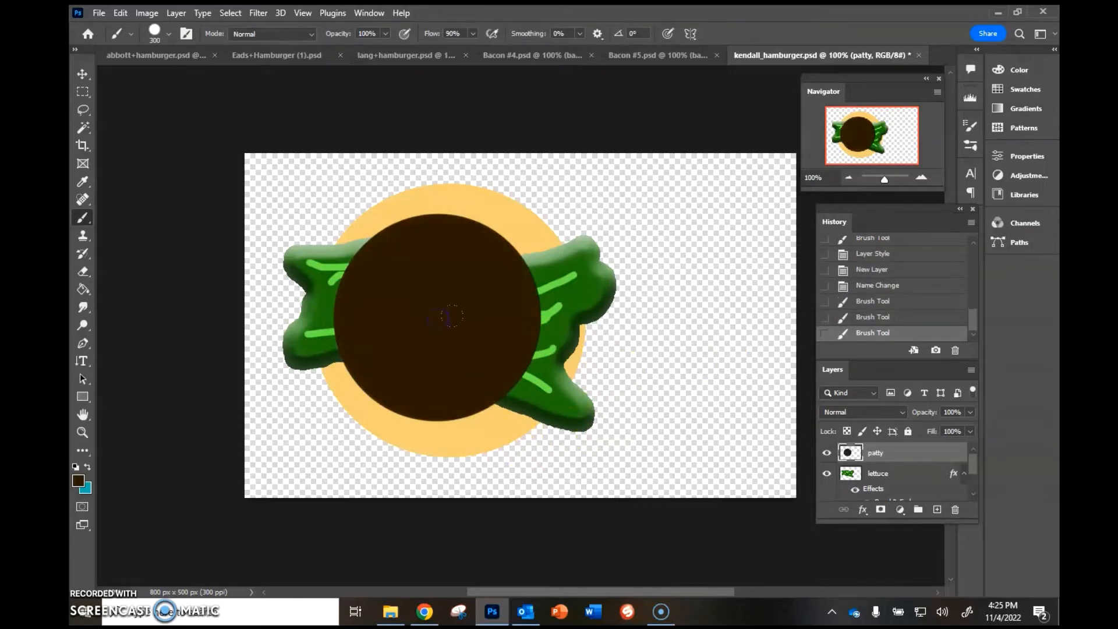
Step: Paint three horizontal black grill marks across the patty with a soft-edged 60 px brush
{"action": "left_click", "coordinate": [78, 479]}
{"action": "left_click", "coordinate": [768, 142]}
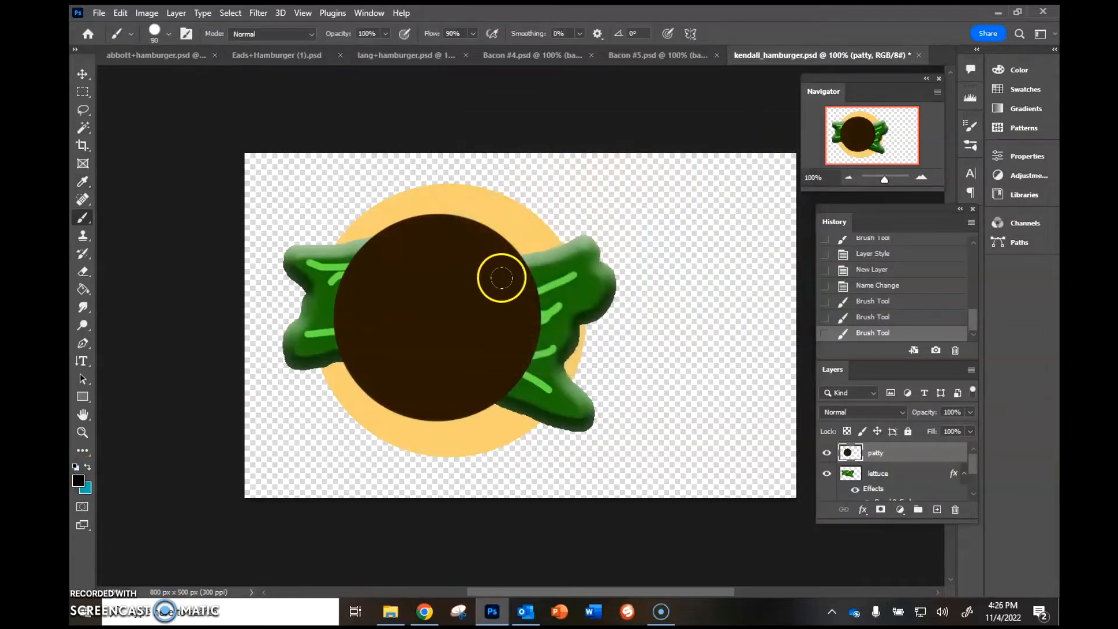
{"action": "left_click", "coordinate": [168, 35]}
{"action": "left_click_drag", "start_coordinate": [228, 110], "coordinate": [158, 125]}
{"action": "left_click_drag", "start_coordinate": [507, 282], "coordinate": [378, 284]}
{"action": "mouse_move", "coordinate": [512, 330]}
{"action": "left_mouse_down"}
{"action": "mouse_move", "coordinate": [408, 327]}
{"action": "mouse_move", "coordinate": [462, 367]}
{"action": "mouse_move", "coordinate": [497, 365]}
{"action": "left_mouse_up"}
{"action": "left_click_drag", "start_coordinate": [419, 326], "coordinate": [351, 318]}
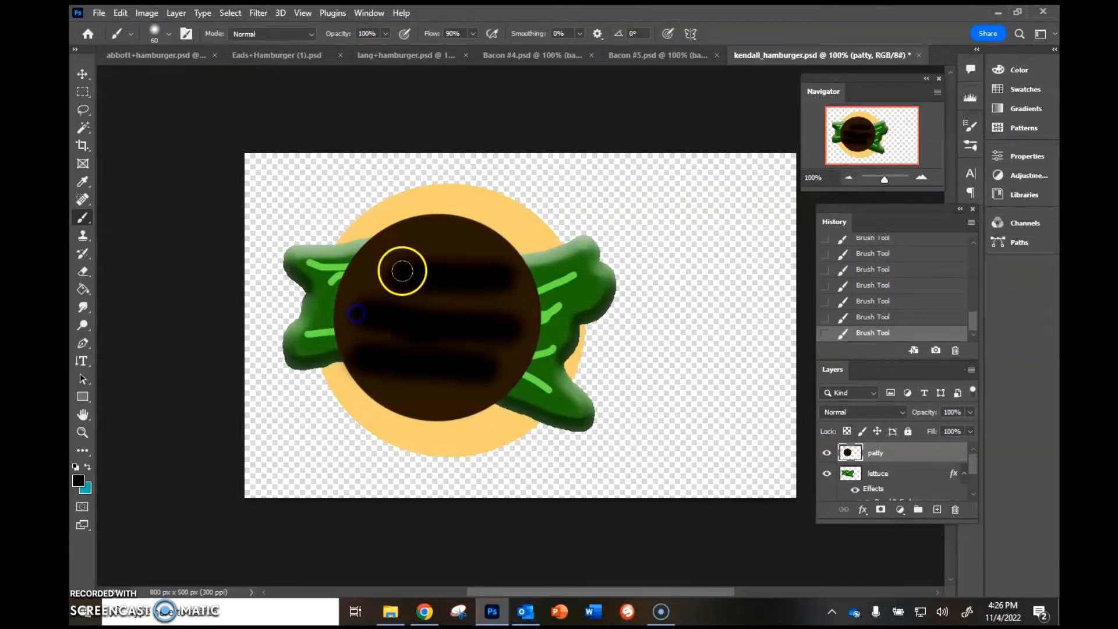
{"action": "left_click_drag", "start_coordinate": [404, 264], "coordinate": [400, 274]}
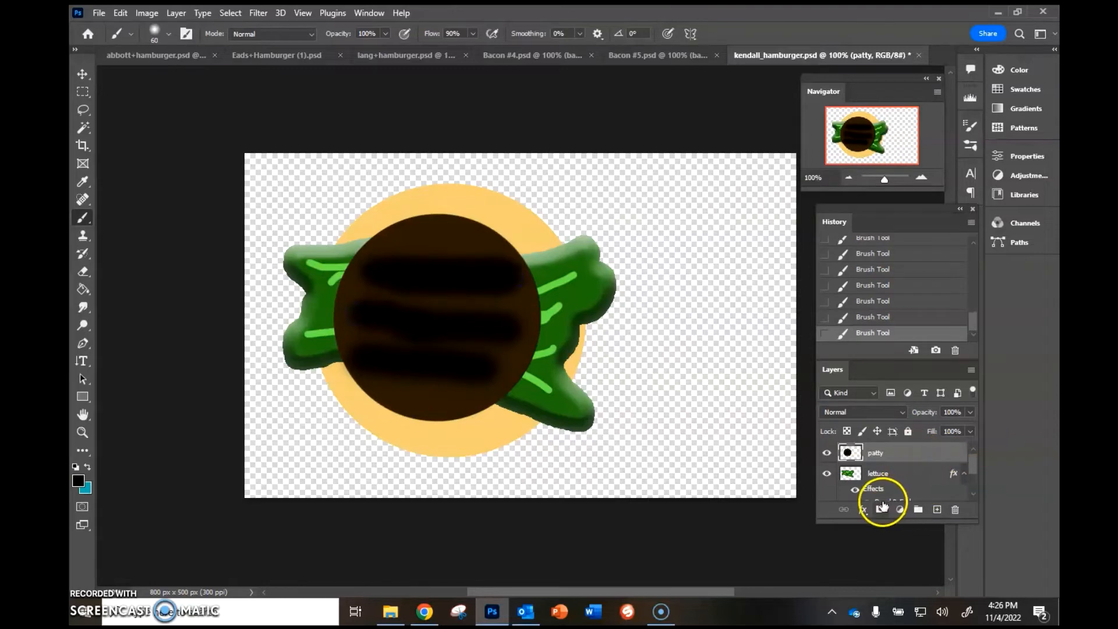
Step: Apply an Inner Bevel style of Bevel & Emboss to the patty layer with size 9 px and soften 6 px
{"action": "left_click", "coordinate": [864, 510]}
{"action": "left_click", "coordinate": [882, 394]}
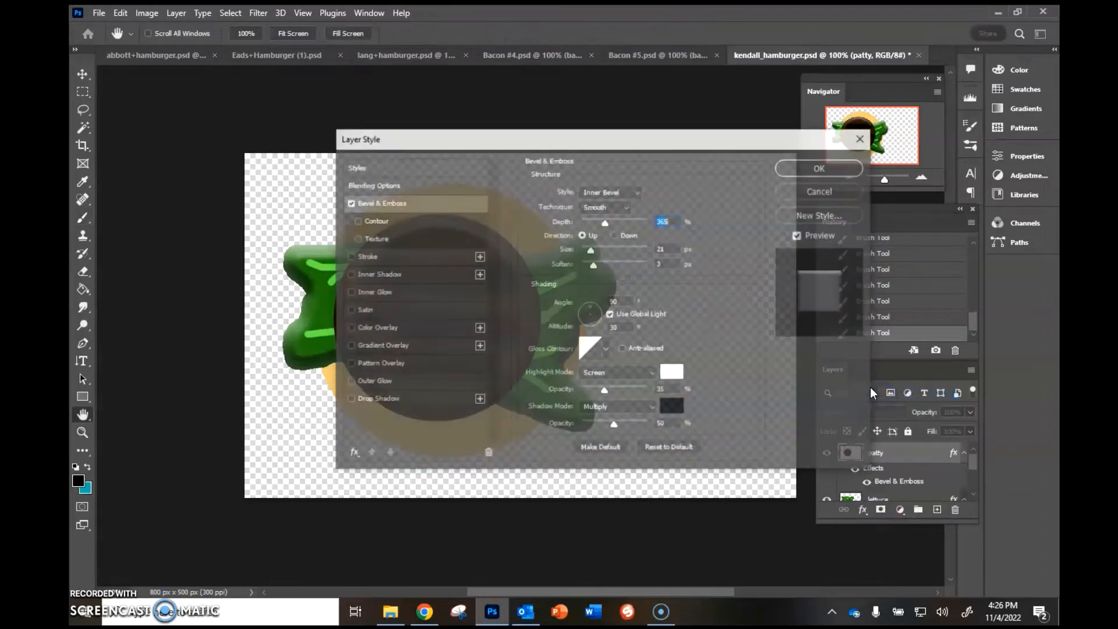
{"action": "left_click_drag", "start_coordinate": [501, 143], "coordinate": [710, 108]}
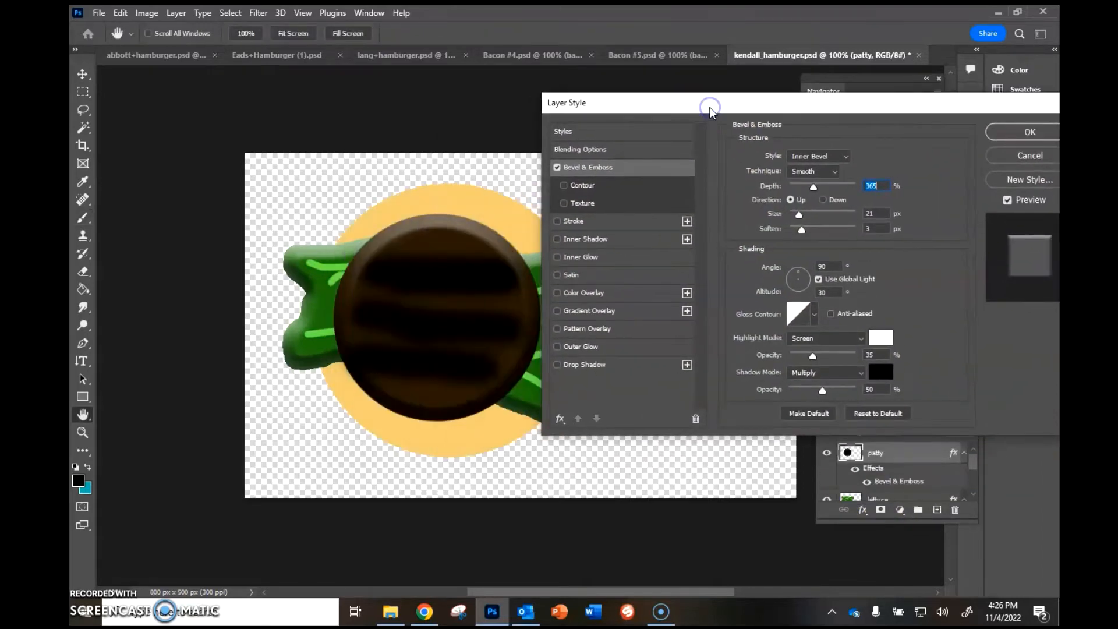
{"action": "left_click", "coordinate": [797, 214]}
{"action": "left_click_drag", "start_coordinate": [799, 215], "coordinate": [816, 231]}
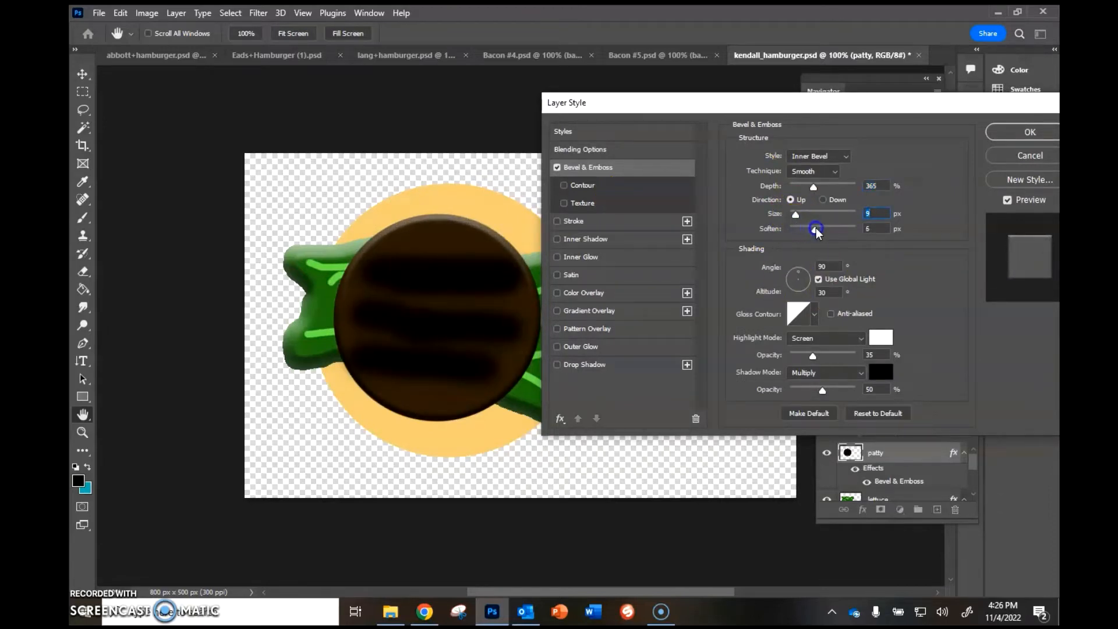
{"action": "left_click", "coordinate": [1019, 132]}
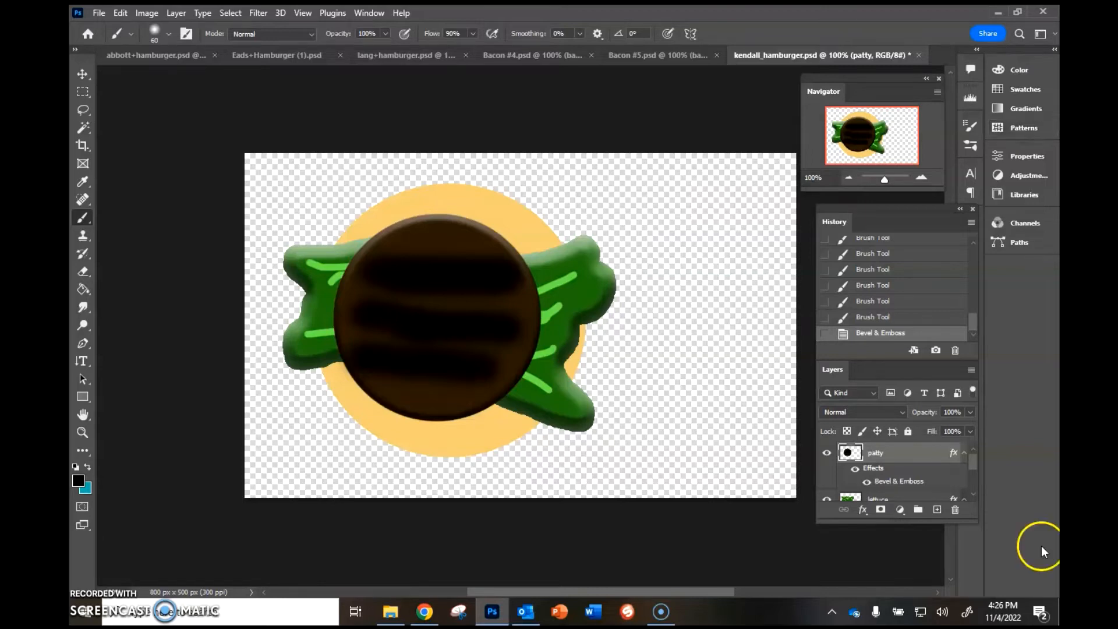
Step: Add a new layer named tomato above the patty layer
{"action": "left_click", "coordinate": [934, 509]}
{"action": "double_click", "coordinate": [882, 452]}
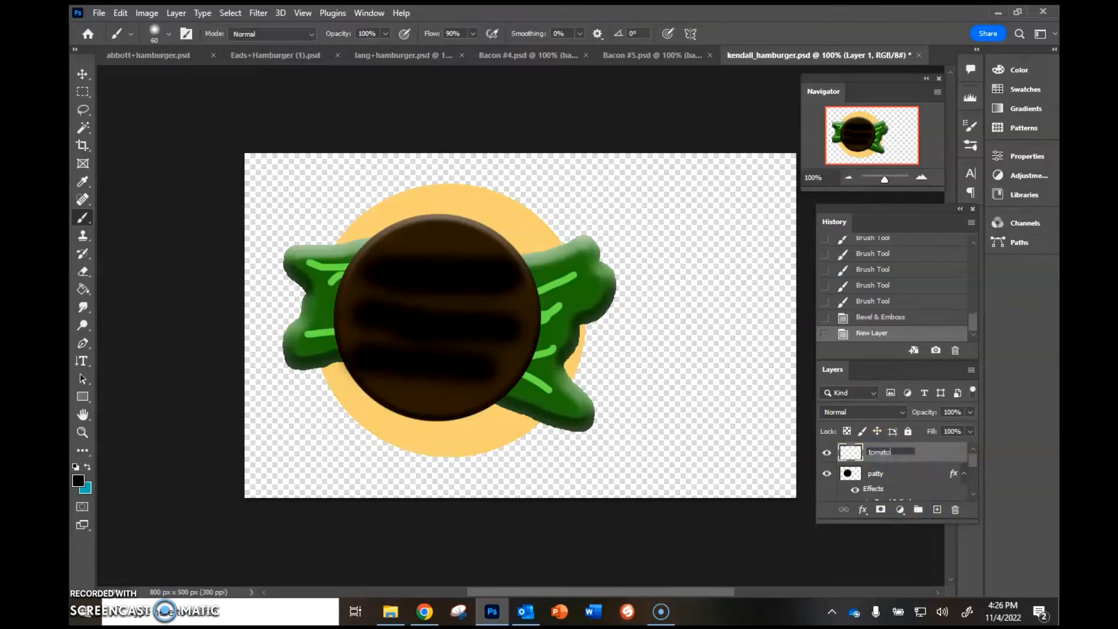
{"action": "key", "text": "Return"}
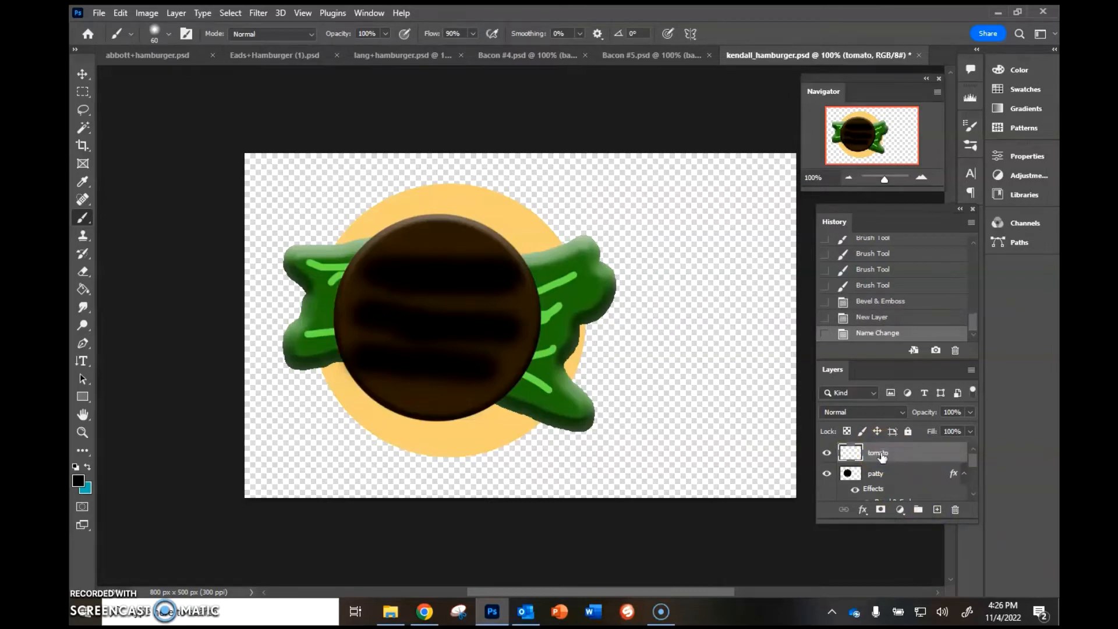
Step: Set the foreground color to bright red for the tomato
{"action": "left_click", "coordinate": [78, 480]}
{"action": "left_click", "coordinate": [645, 156]}
{"action": "left_click", "coordinate": [624, 154]}
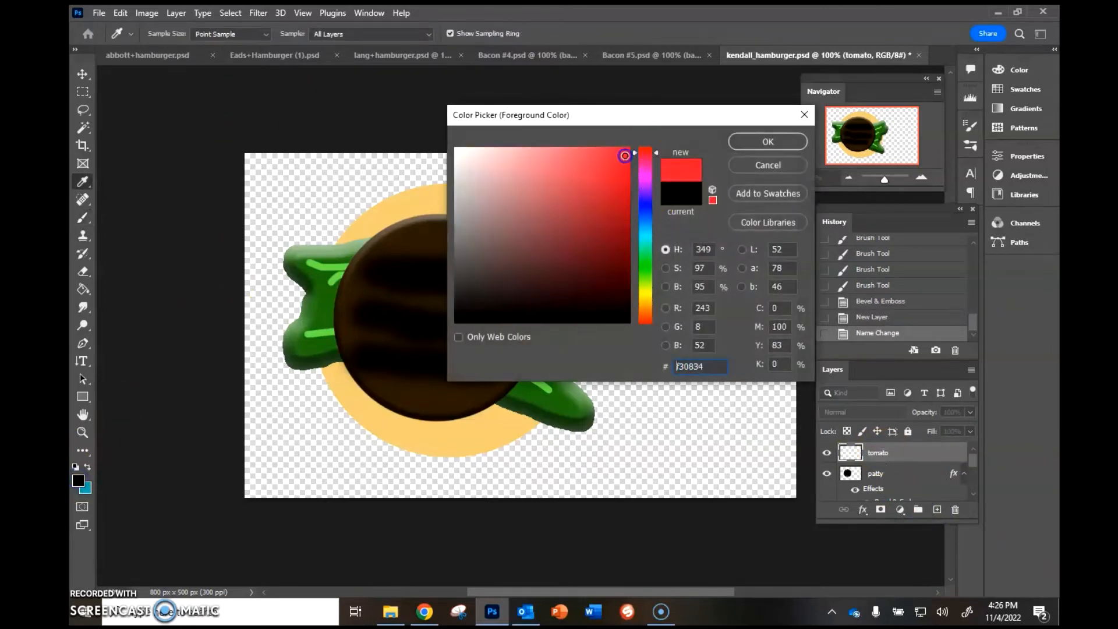
{"action": "left_click", "coordinate": [767, 141]}
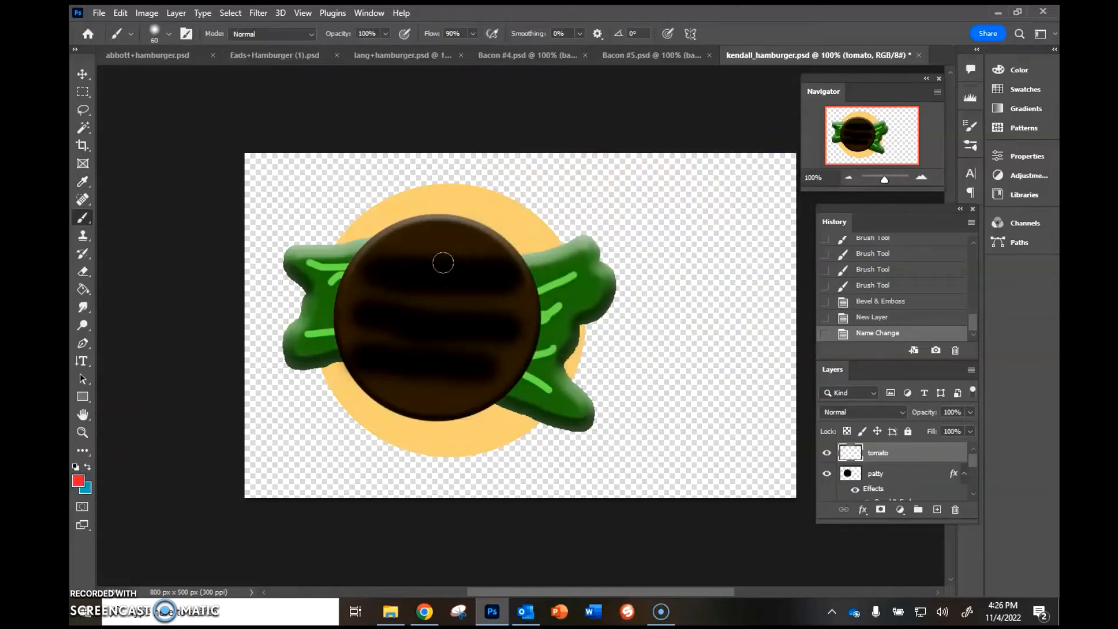
Step: Paint two separate red tomato slices on the patty with a 125 px brush at 100% hardness
{"action": "key", "text": "bracketright"}
{"action": "left_click", "coordinate": [456, 258]}
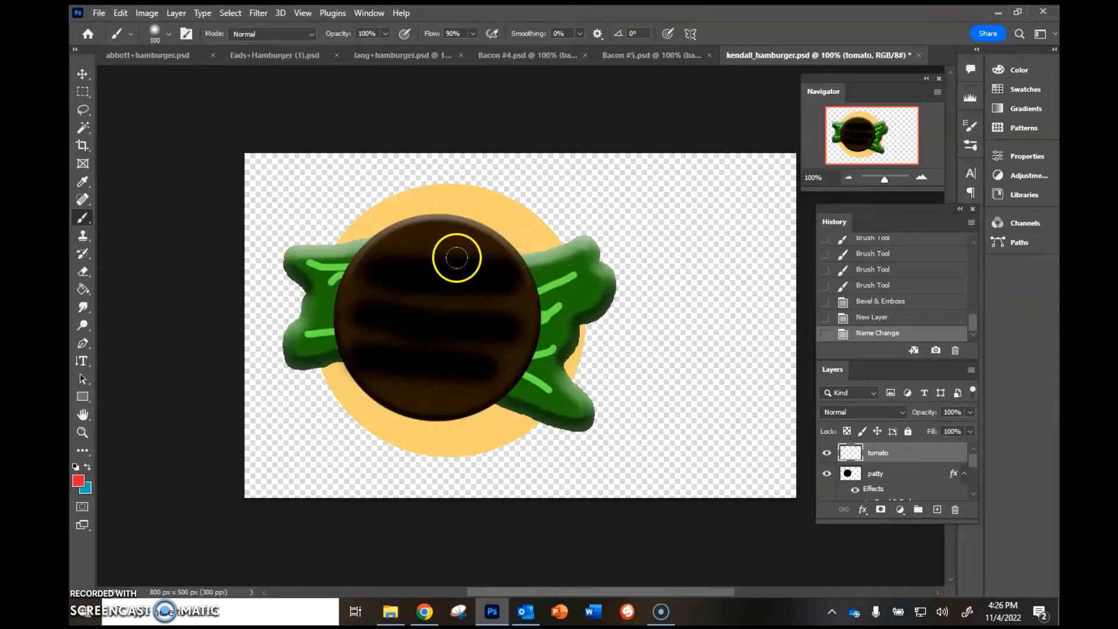
{"action": "key", "text": "bracketright"}
{"action": "left_click", "coordinate": [460, 266]}
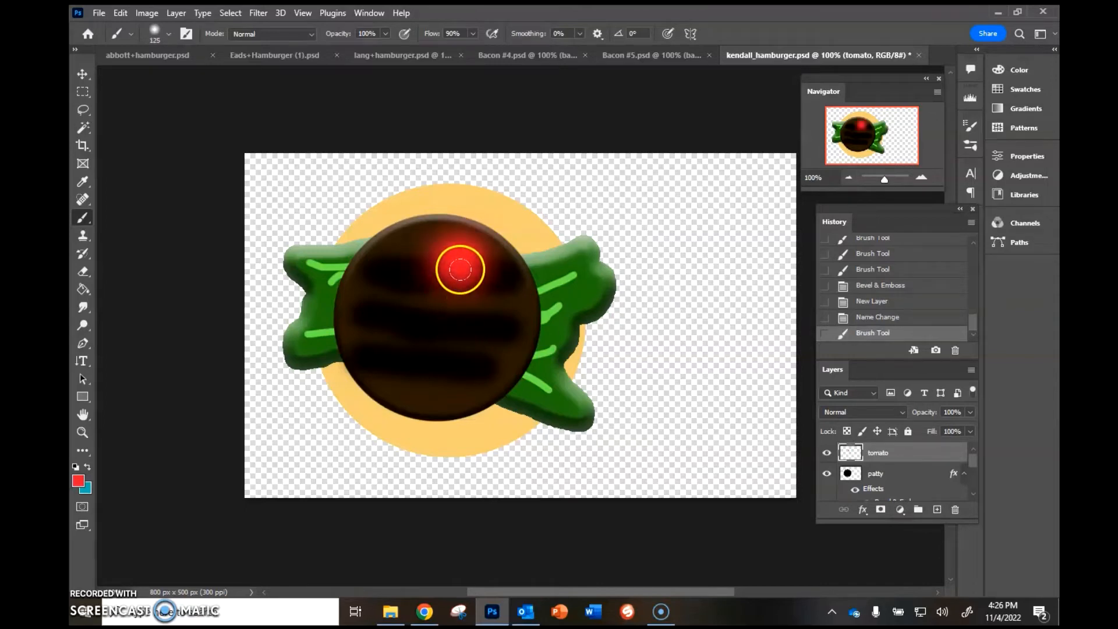
{"action": "key", "text": "ctrl+z"}
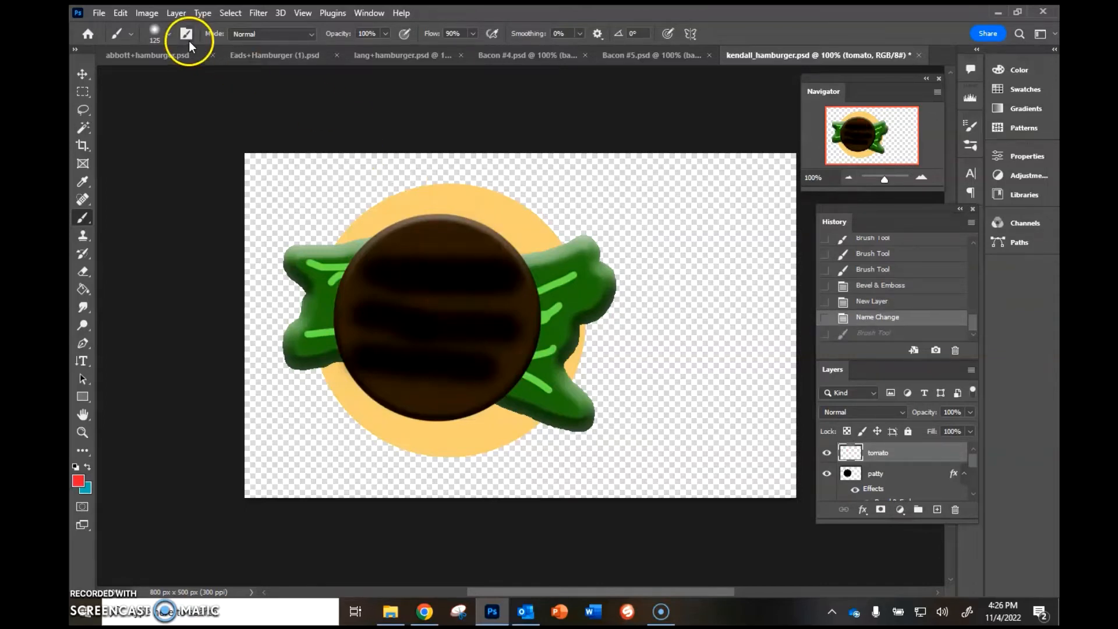
{"action": "left_click", "coordinate": [168, 33]}
{"action": "left_click_drag", "start_coordinate": [149, 110], "coordinate": [244, 112]}
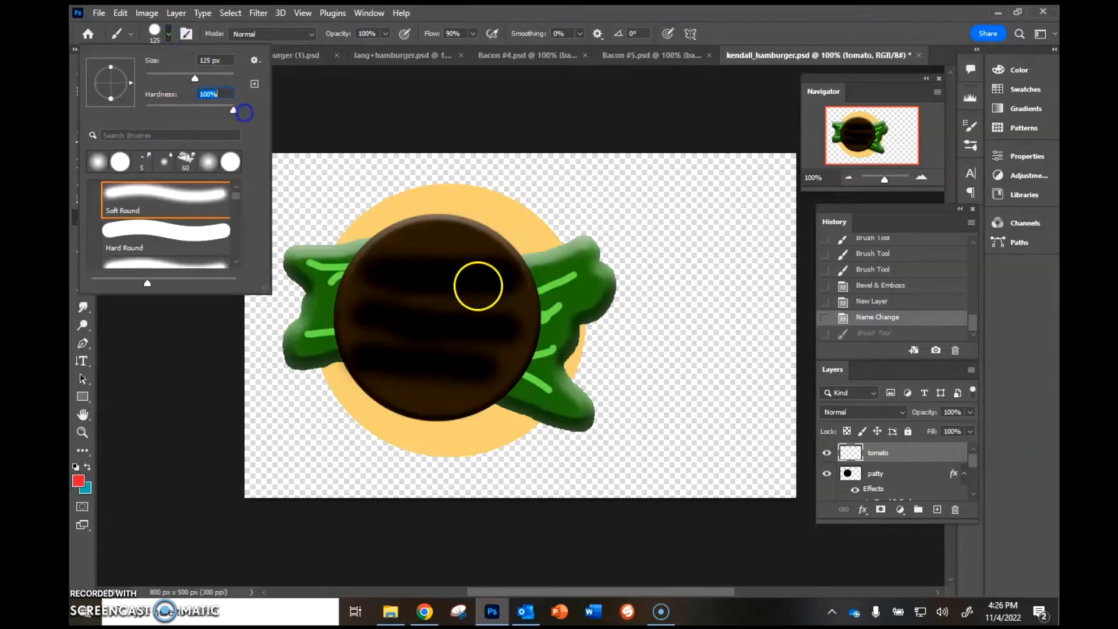
{"action": "left_click", "coordinate": [478, 277]}
{"action": "left_click", "coordinate": [388, 330]}
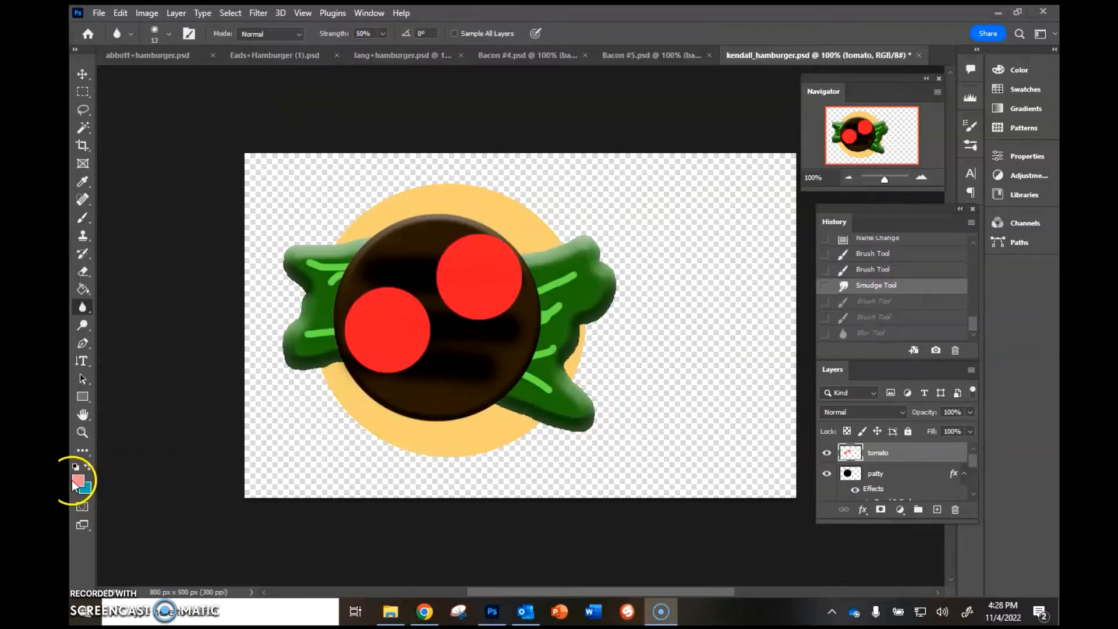
Step: Paint five light pink wedge segments in the upper tomato slice with a 9 px brush and fill their small gaps
{"action": "mouse_move", "coordinate": [483, 269]}
{"action": "left_mouse_down"}
{"action": "mouse_move", "coordinate": [482, 242]}
{"action": "mouse_move", "coordinate": [477, 259]}
{"action": "left_mouse_up"}
{"action": "key", "text": "b"}
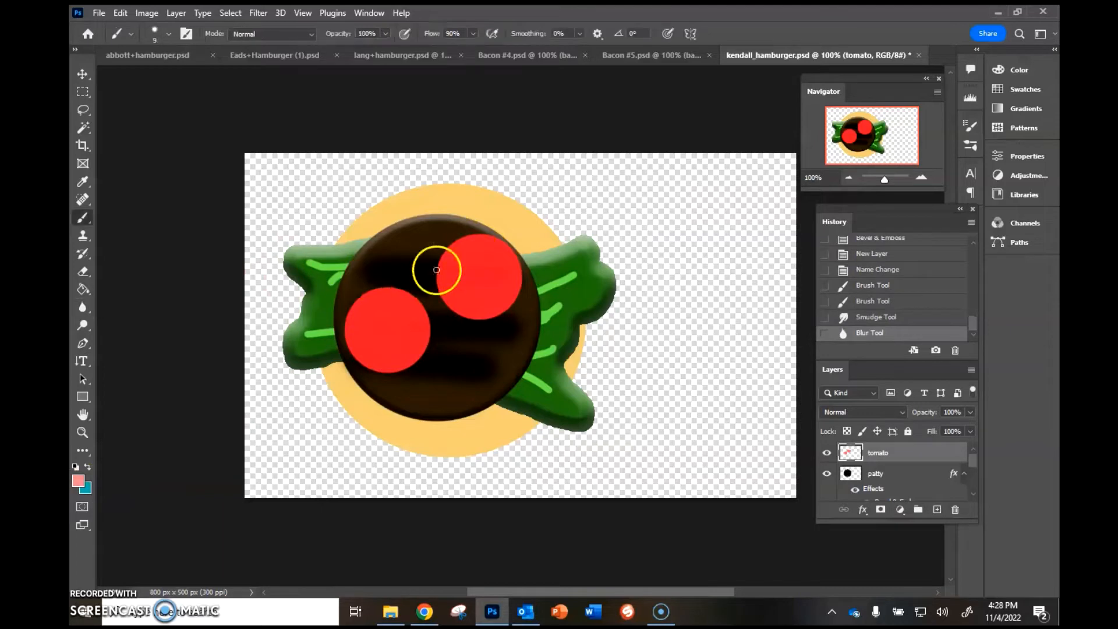
{"action": "mouse_move", "coordinate": [477, 247]}
{"action": "left_mouse_down"}
{"action": "mouse_move", "coordinate": [479, 270]}
{"action": "mouse_move", "coordinate": [483, 247]}
{"action": "mouse_move", "coordinate": [502, 267]}
{"action": "mouse_move", "coordinate": [493, 276]}
{"action": "mouse_move", "coordinate": [512, 275]}
{"action": "mouse_move", "coordinate": [504, 259]}
{"action": "mouse_move", "coordinate": [506, 277]}
{"action": "mouse_move", "coordinate": [487, 299]}
{"action": "left_mouse_up"}
{"action": "left_click_drag", "start_coordinate": [461, 251], "coordinate": [459, 292]}
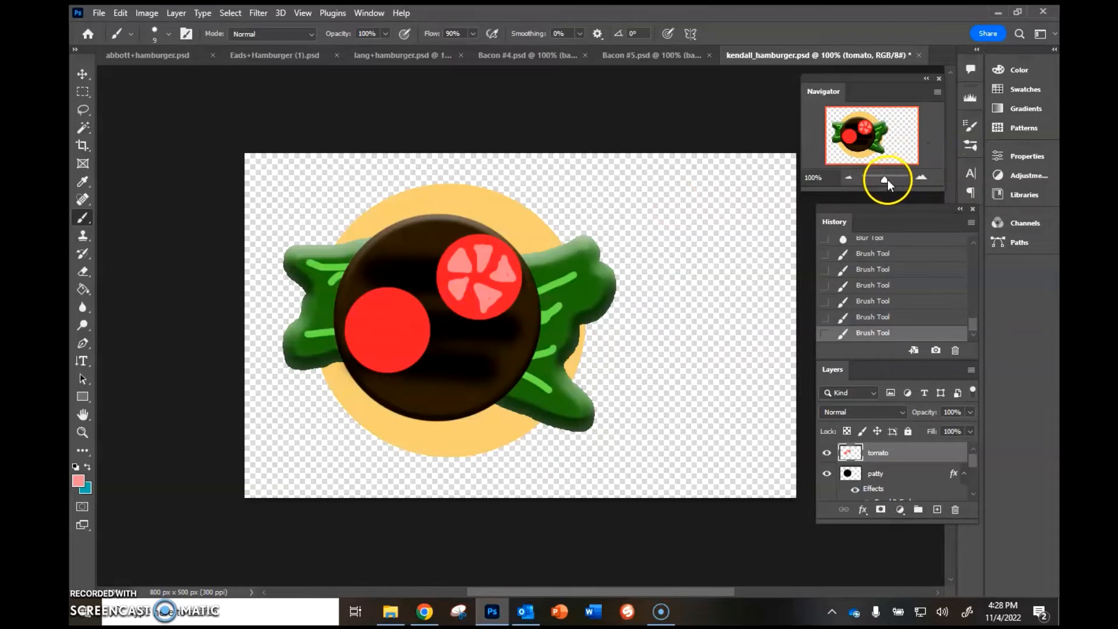
{"action": "left_click_drag", "start_coordinate": [886, 181], "coordinate": [887, 179]}
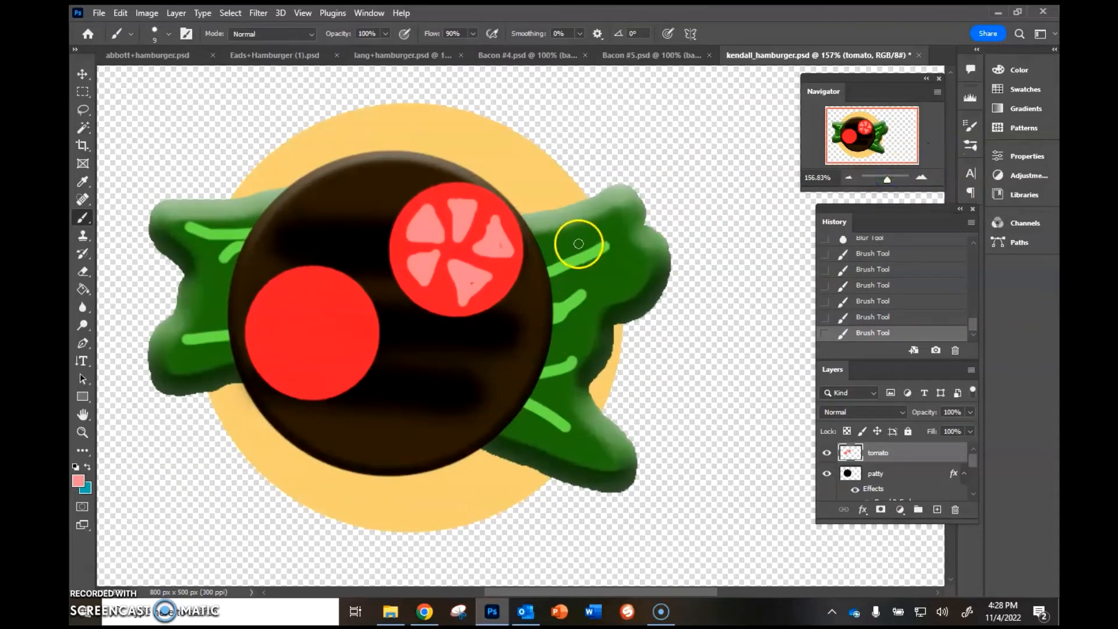
{"action": "key", "text": "ctrl+plus"}
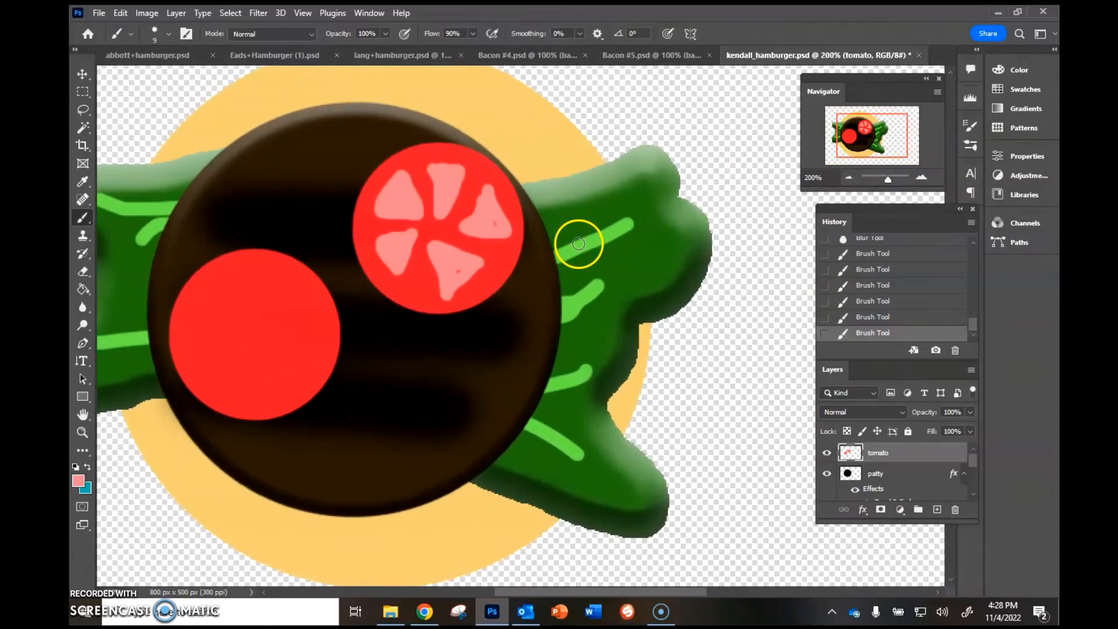
{"action": "left_click", "coordinate": [498, 224]}
{"action": "left_click", "coordinate": [459, 272]}
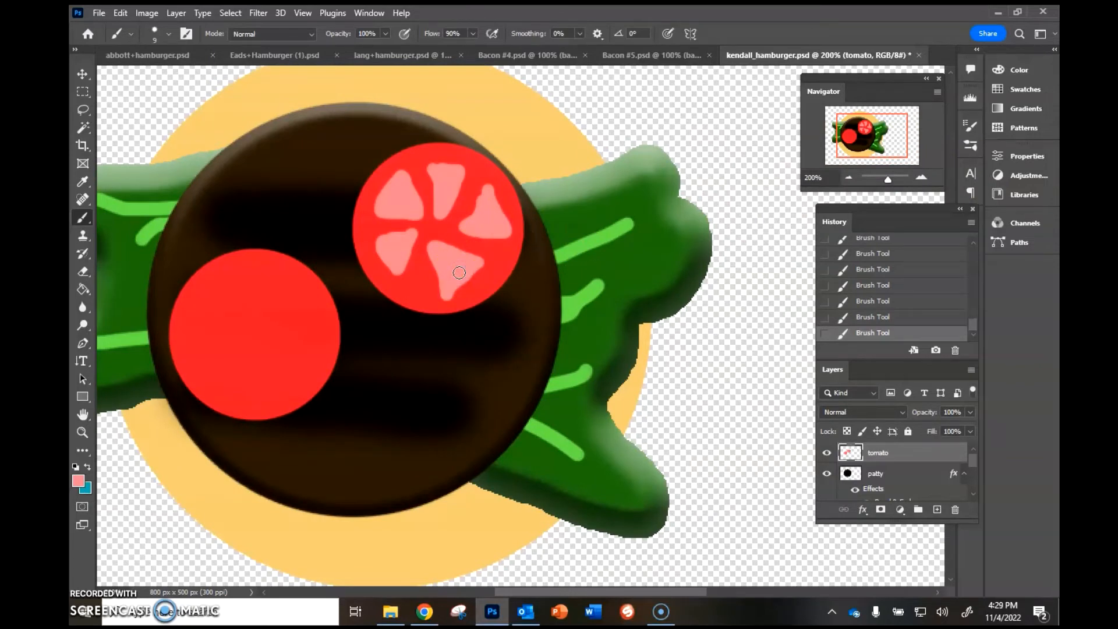
Step: Soften the edges of the pink segments in the upper tomato slice with the Blur Tool at 50% strength
{"action": "left_click", "coordinate": [82, 311]}
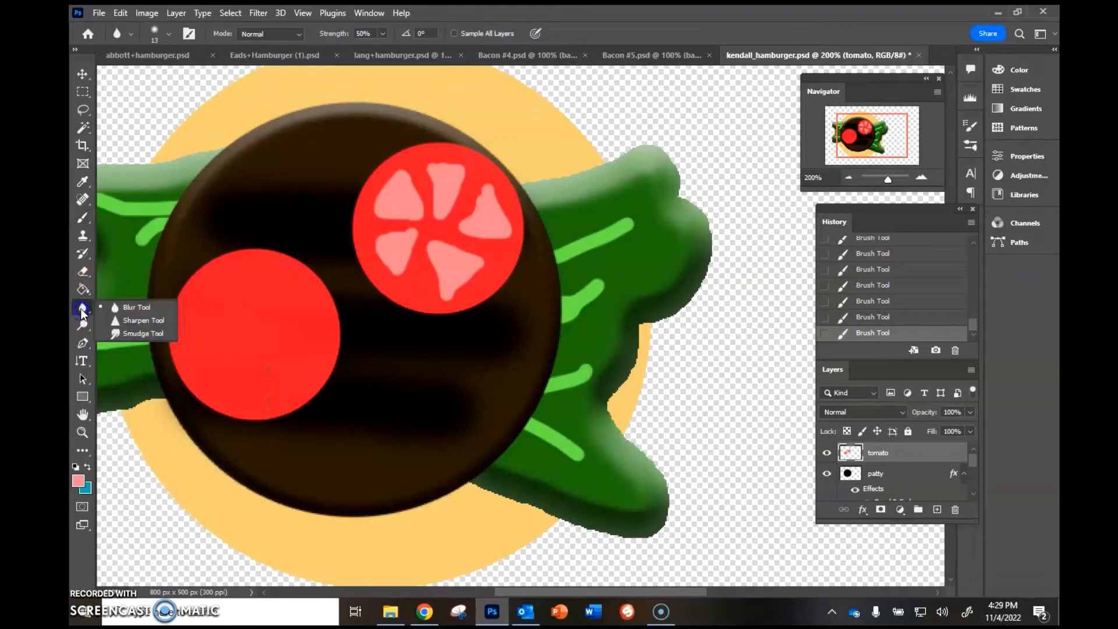
{"action": "left_click", "coordinate": [113, 308]}
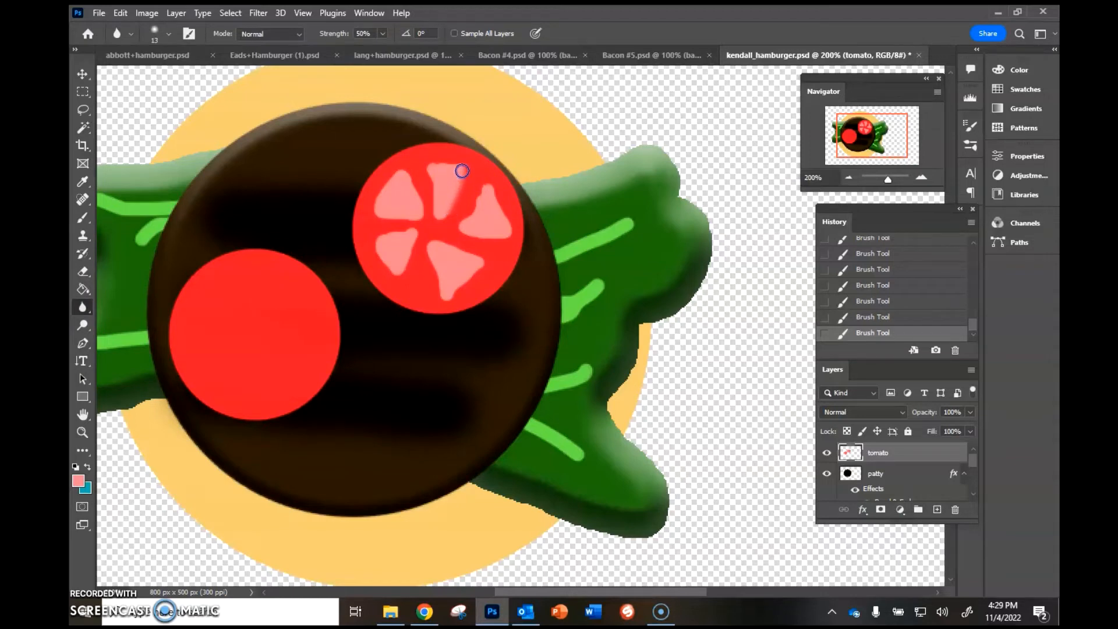
{"action": "mouse_move", "coordinate": [452, 166]}
{"action": "left_mouse_down"}
{"action": "mouse_move", "coordinate": [429, 204]}
{"action": "mouse_move", "coordinate": [429, 181]}
{"action": "mouse_move", "coordinate": [483, 184]}
{"action": "mouse_move", "coordinate": [462, 220]}
{"action": "mouse_move", "coordinate": [496, 204]}
{"action": "left_mouse_up"}
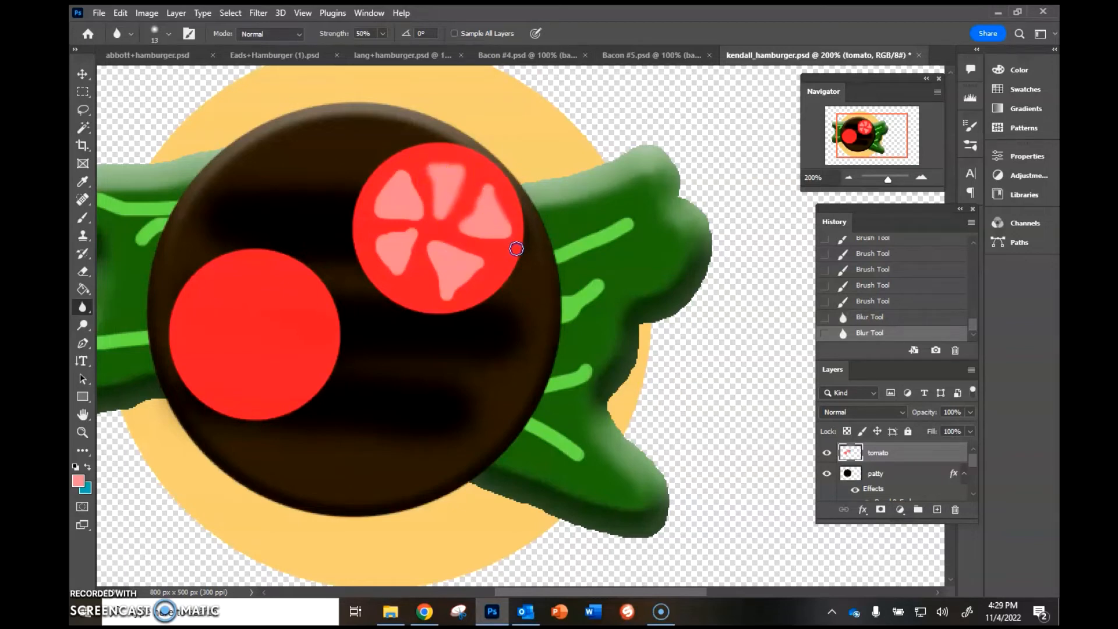
{"action": "mouse_move", "coordinate": [516, 249]}
{"action": "left_mouse_down"}
{"action": "mouse_move", "coordinate": [460, 240]}
{"action": "mouse_move", "coordinate": [485, 238]}
{"action": "left_mouse_up"}
{"action": "left_click_drag", "start_coordinate": [391, 236], "coordinate": [407, 216]}
{"action": "left_click_drag", "start_coordinate": [420, 226], "coordinate": [420, 224]}
{"action": "key", "text": "ctrl+minus"}
{"action": "key", "text": "ctrl+minus"}
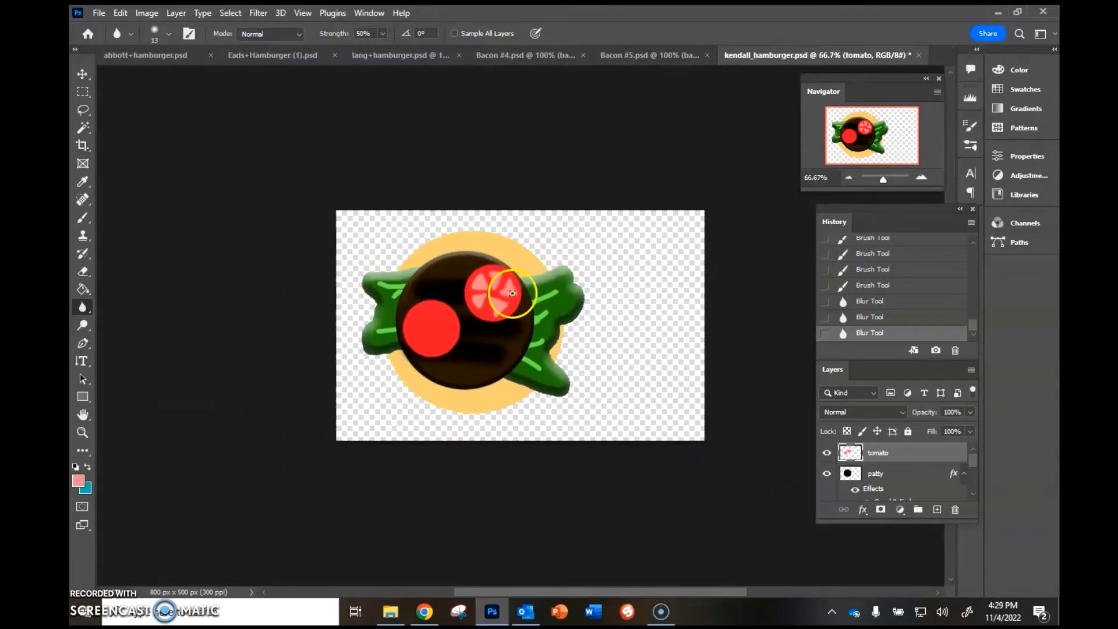
{"action": "mouse_move", "coordinate": [512, 293]}
{"action": "left_mouse_down"}
{"action": "mouse_move", "coordinate": [477, 275]}
{"action": "mouse_move", "coordinate": [505, 291]}
{"action": "left_mouse_up"}
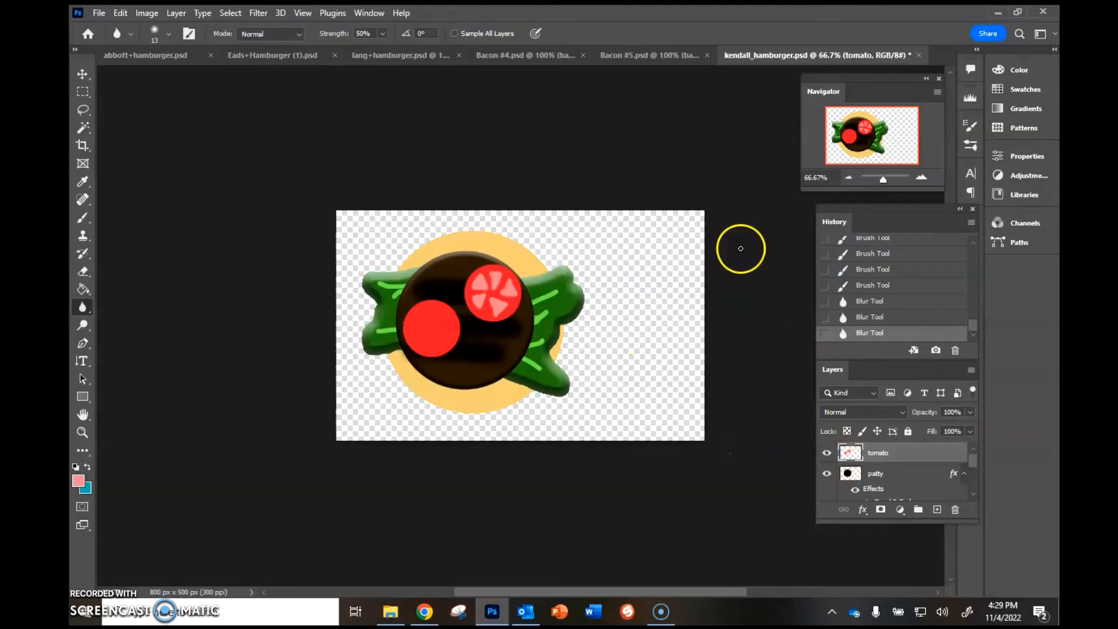
Step: Look over the other open hamburger documents for reference and return to the hamburger being painted
{"action": "left_click", "coordinate": [527, 57]}
{"action": "left_click", "coordinate": [367, 54]}
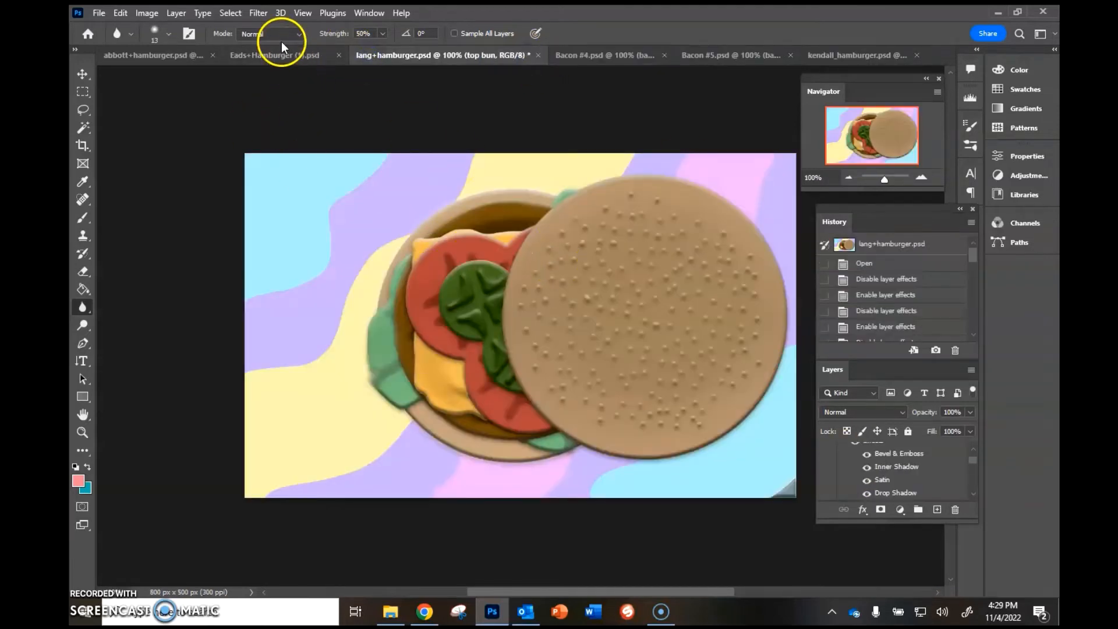
{"action": "left_click", "coordinate": [265, 56]}
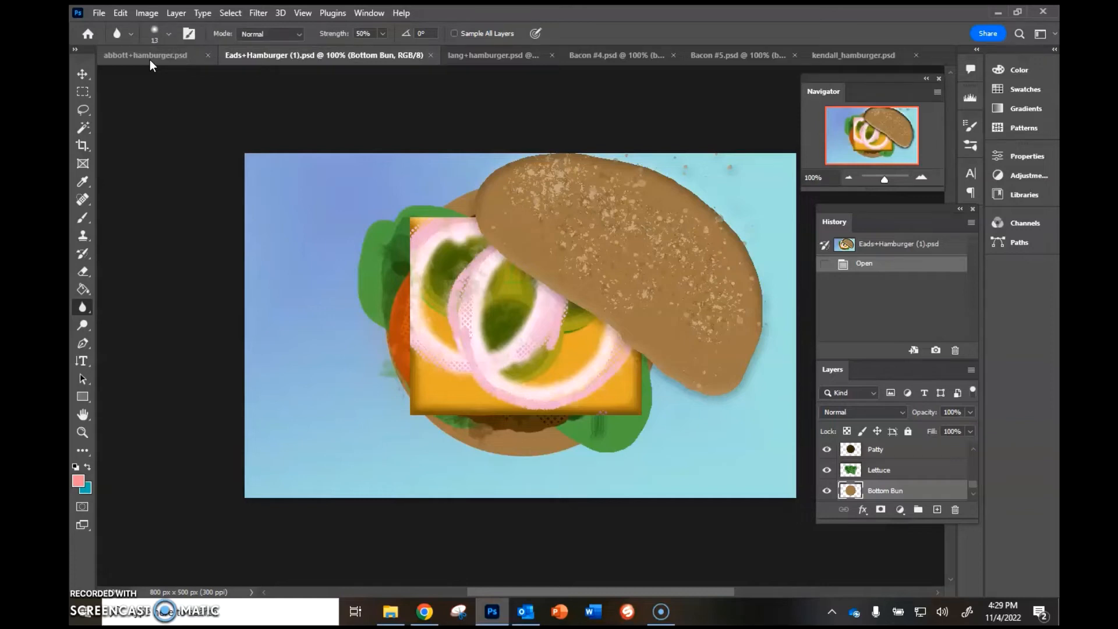
{"action": "left_click", "coordinate": [842, 50]}
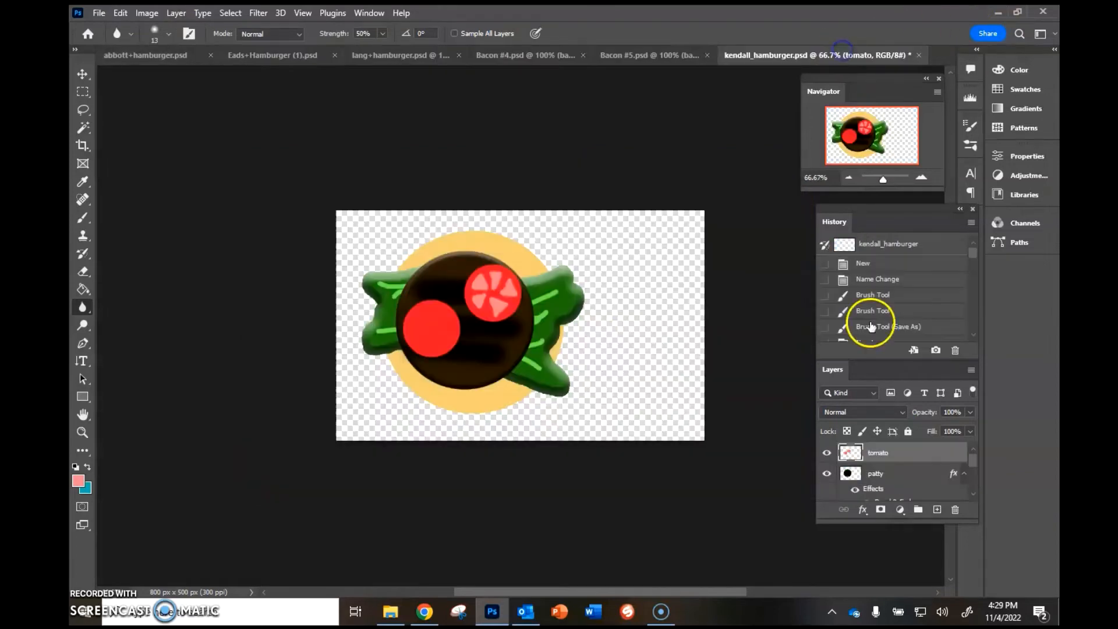
Step: Add a new layer named top bun above the tomato layer
{"action": "left_click", "coordinate": [937, 509]}
{"action": "double_click", "coordinate": [878, 452]}
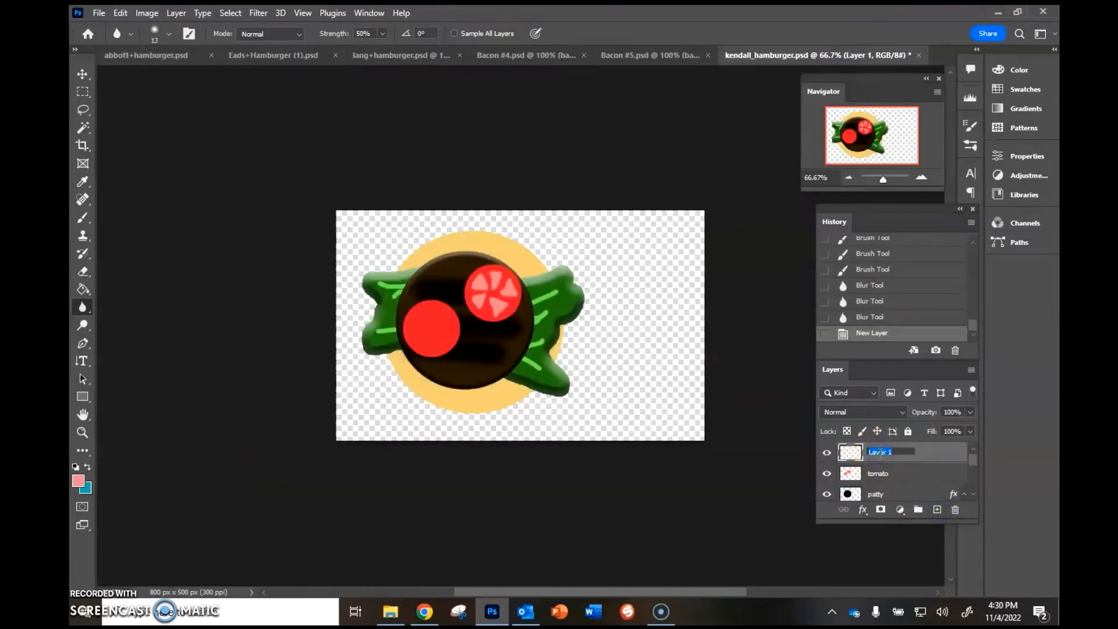
{"action": "type", "text": "top bun"}
{"action": "key", "text": "Return"}
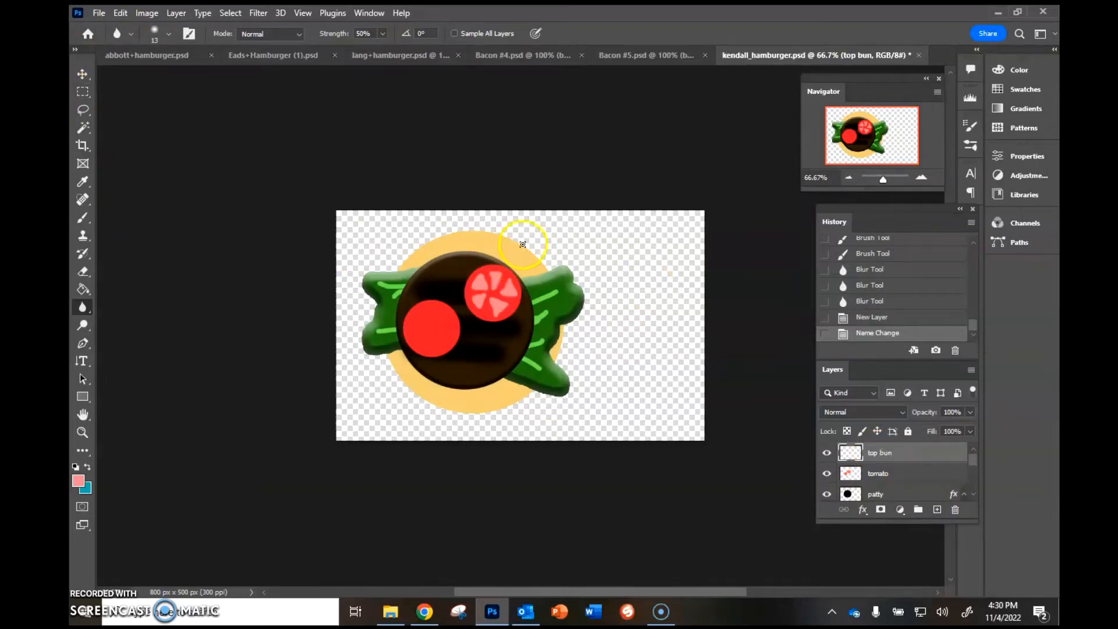
Step: Sample the bottom bun's colour and paint a tilted oval top bun over the burger's lower right with an 80 px brush
{"action": "left_click", "coordinate": [83, 180]}
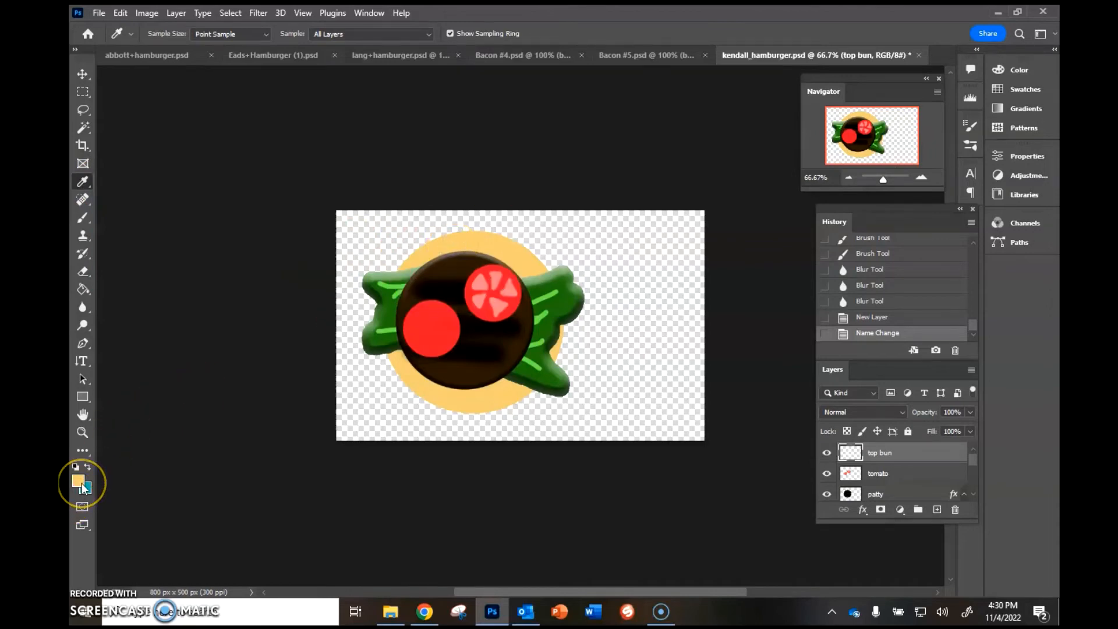
{"action": "left_click", "coordinate": [83, 218]}
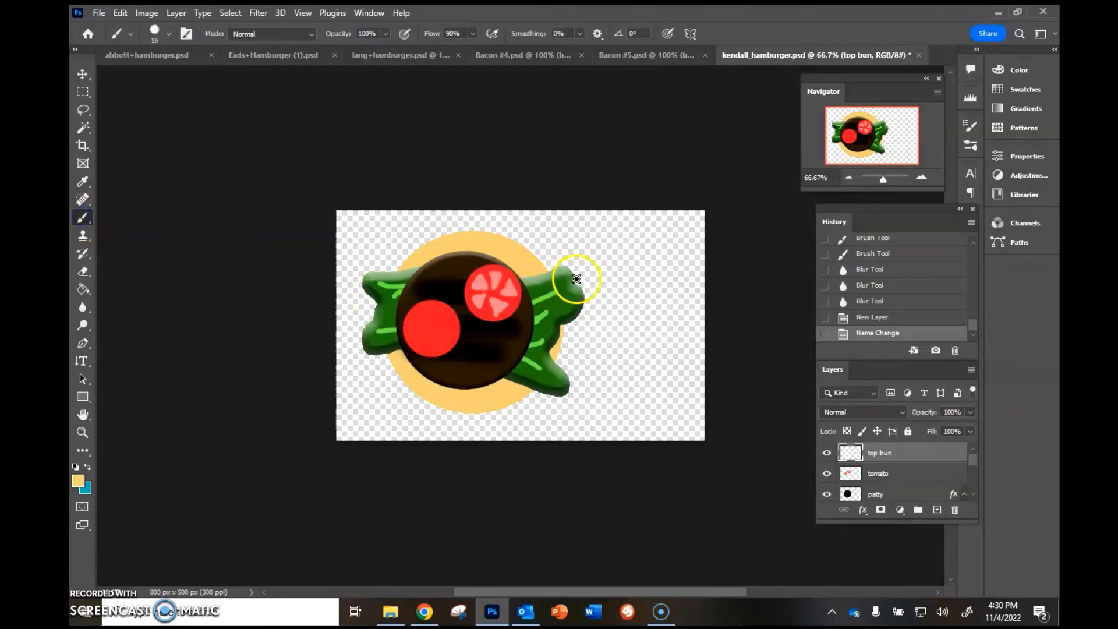
{"action": "key", "text": "bracketright"}
{"action": "key", "text": "bracketright"}
{"action": "key", "text": "bracketright"}
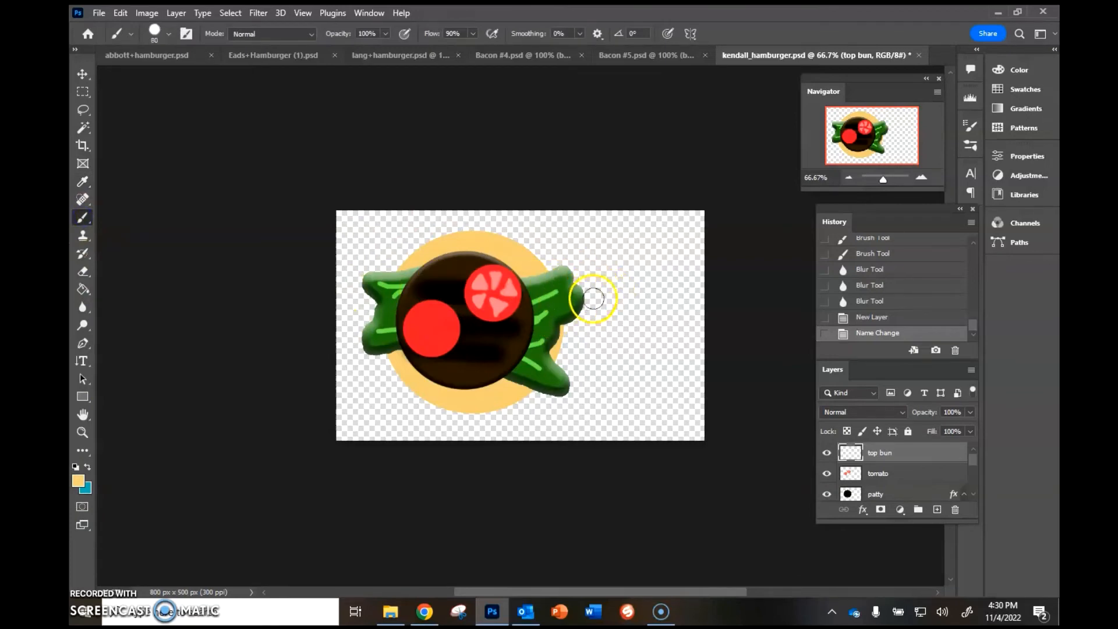
{"action": "mouse_move", "coordinate": [593, 298]}
{"action": "left_mouse_down"}
{"action": "mouse_move", "coordinate": [478, 394]}
{"action": "mouse_move", "coordinate": [491, 408]}
{"action": "mouse_move", "coordinate": [532, 400]}
{"action": "mouse_move", "coordinate": [574, 364]}
{"action": "mouse_move", "coordinate": [607, 306]}
{"action": "mouse_move", "coordinate": [531, 372]}
{"action": "left_mouse_up"}
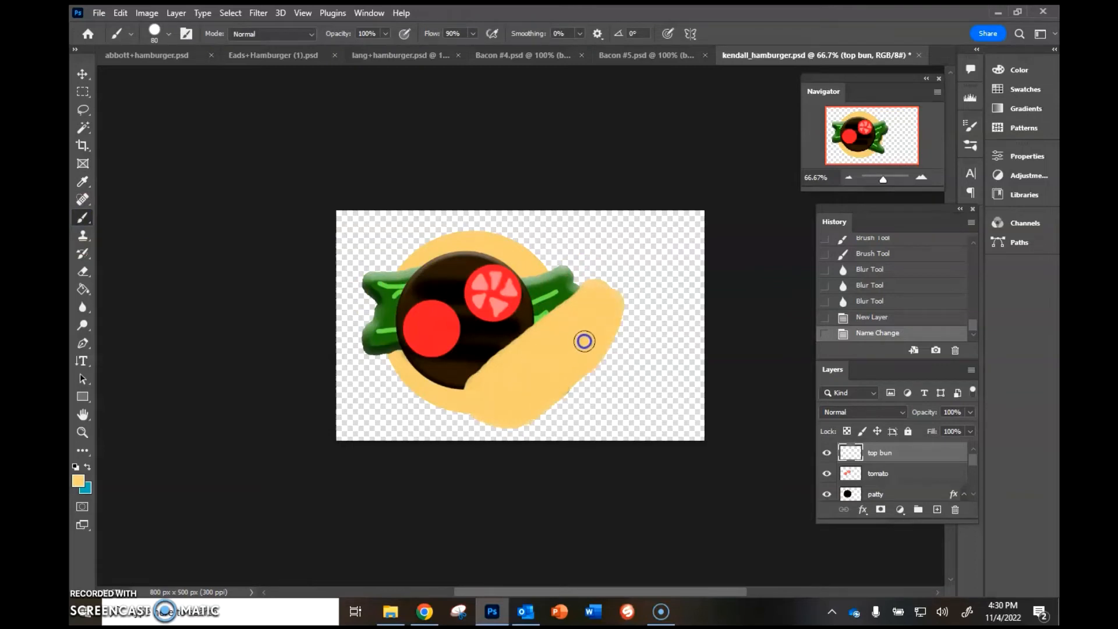
{"action": "left_click_drag", "start_coordinate": [611, 315], "coordinate": [584, 368]}
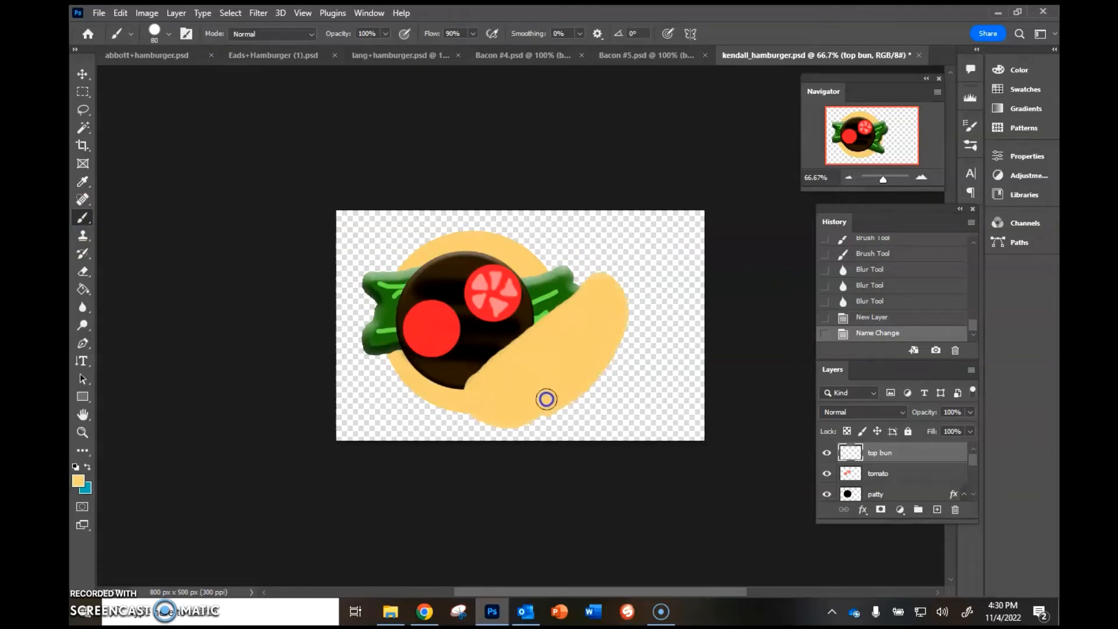
{"action": "left_click_drag", "start_coordinate": [517, 408], "coordinate": [511, 407]}
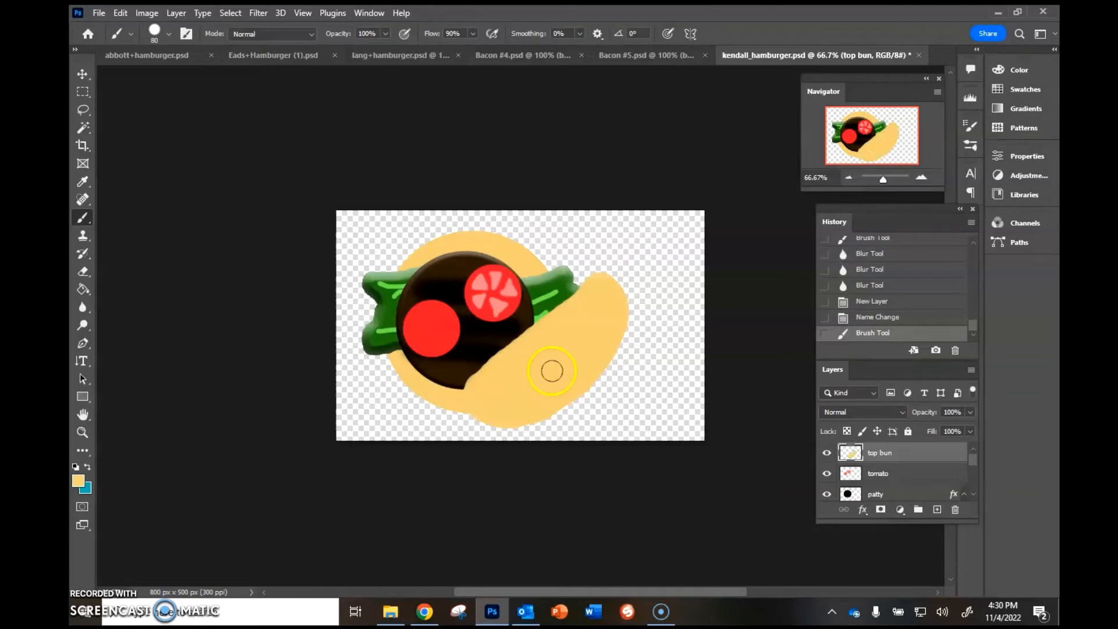
Step: Set the foreground colour to darker yellow #ecbc38 and dot small spots across the top bun with a 20 px brush
{"action": "left_click", "coordinate": [79, 480]}
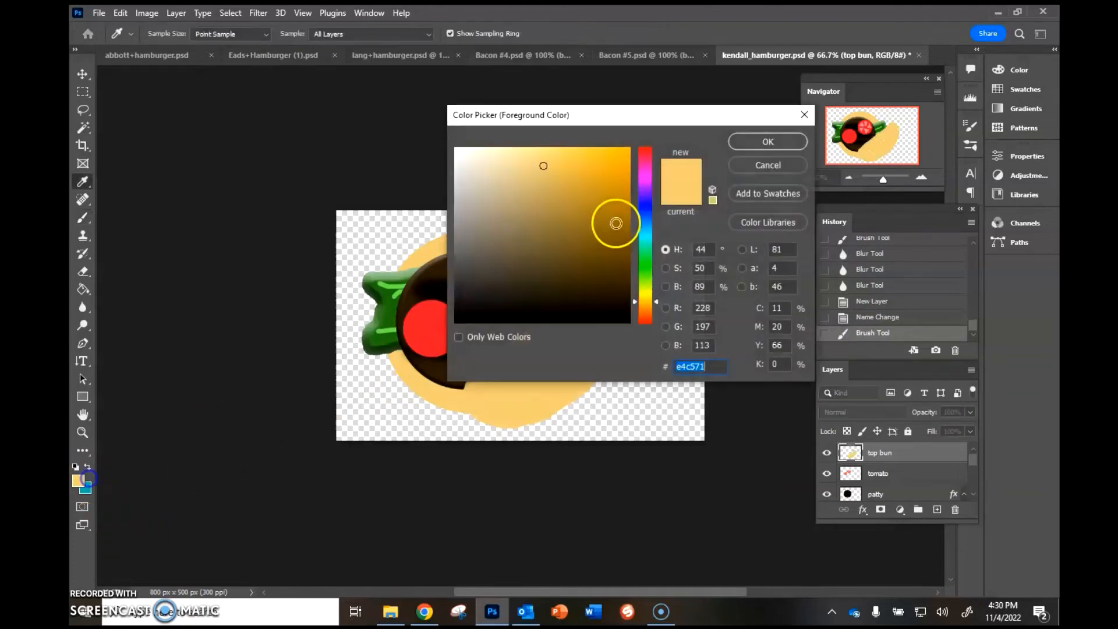
{"action": "left_click", "coordinate": [588, 160]}
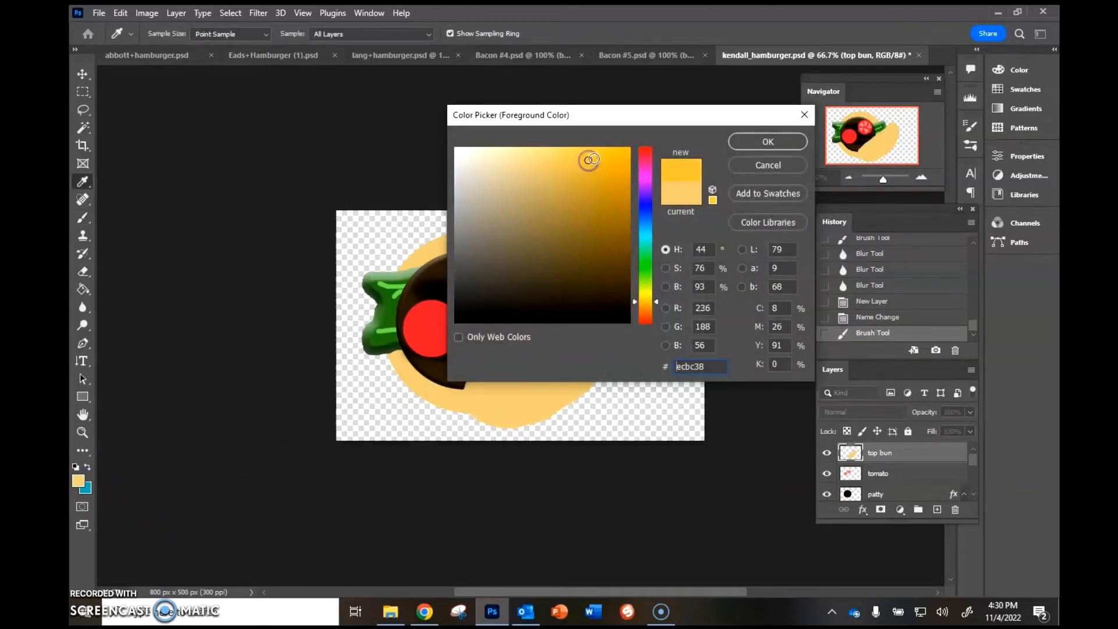
{"action": "left_click", "coordinate": [737, 144]}
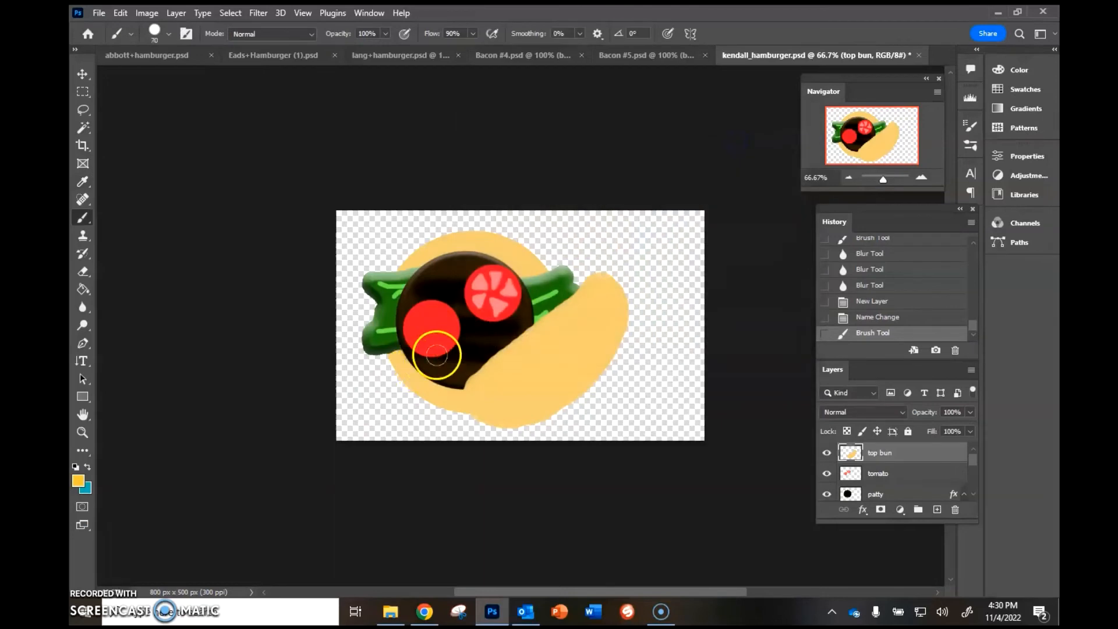
{"action": "left_click", "coordinate": [609, 298]}
{"action": "left_click", "coordinate": [588, 307]}
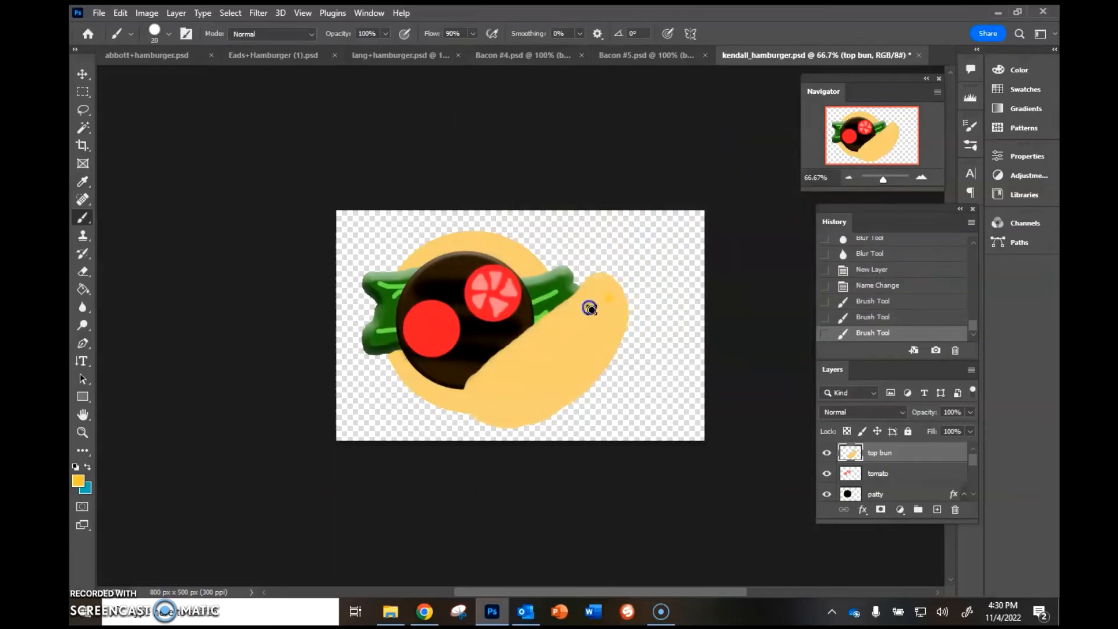
{"action": "left_click", "coordinate": [608, 316]}
{"action": "left_click", "coordinate": [596, 344]}
{"action": "left_click", "coordinate": [574, 334]}
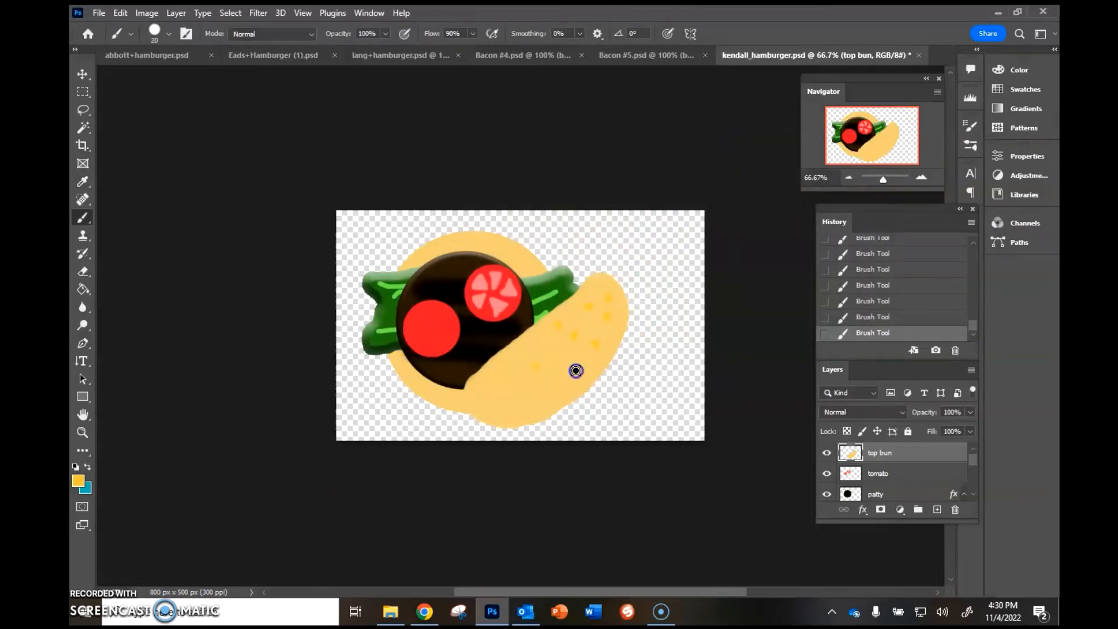
{"action": "left_click", "coordinate": [538, 345]}
{"action": "left_click", "coordinate": [501, 374]}
Step: Apply a Bevel & Emboss style to the top bun layer with its size set to 40 px
{"action": "left_click", "coordinate": [862, 510]}
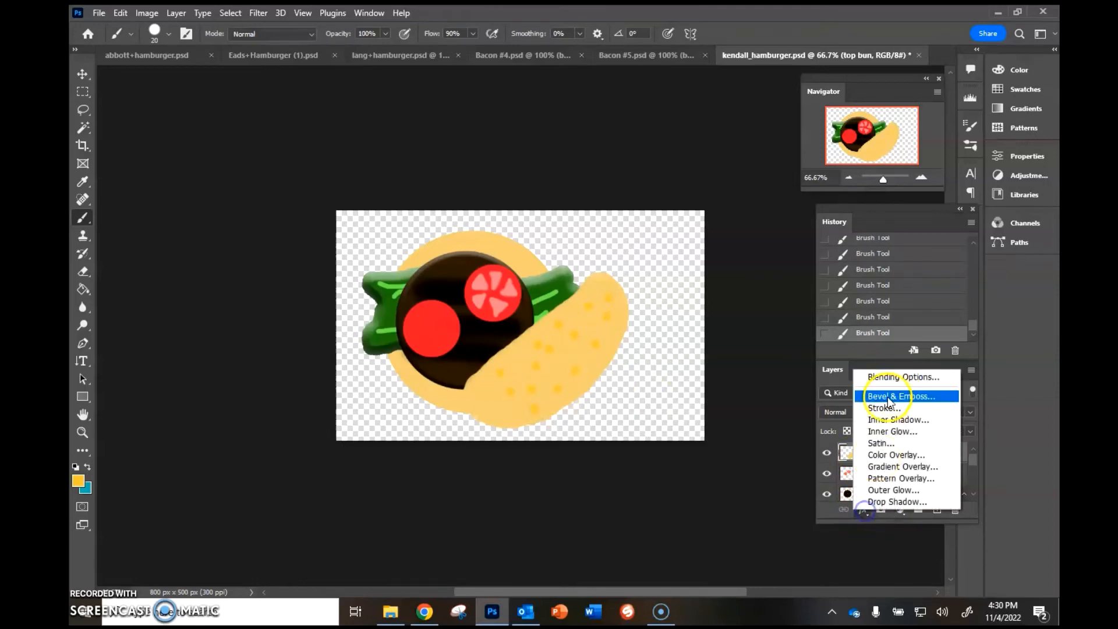
{"action": "left_click", "coordinate": [886, 397]}
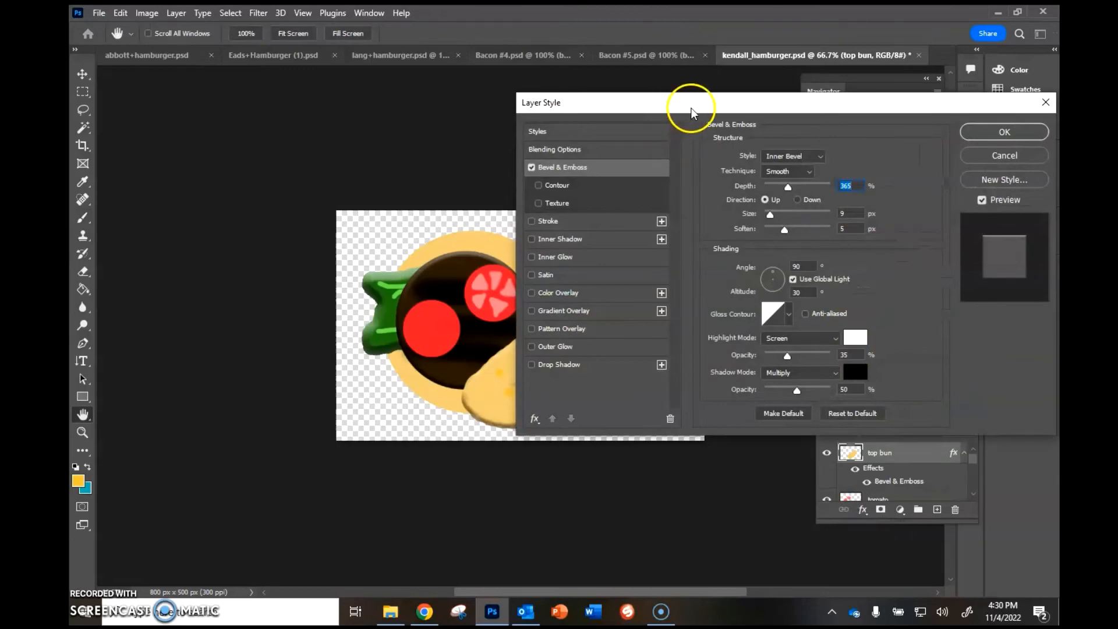
{"action": "left_click_drag", "start_coordinate": [691, 112], "coordinate": [766, 118]}
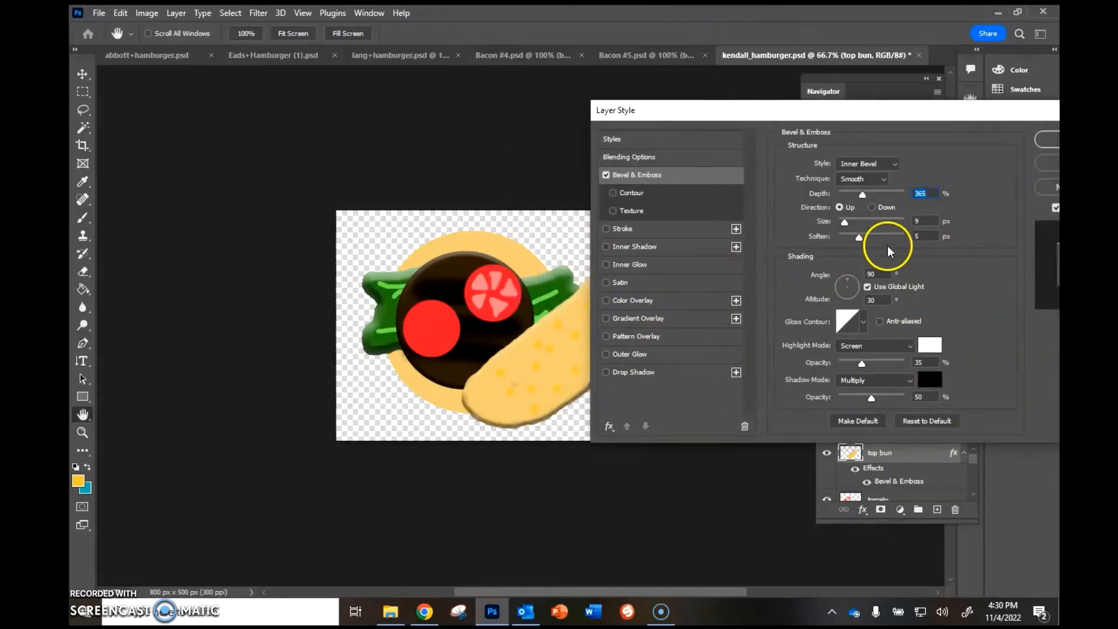
{"action": "left_click_drag", "start_coordinate": [844, 222], "coordinate": [853, 222]}
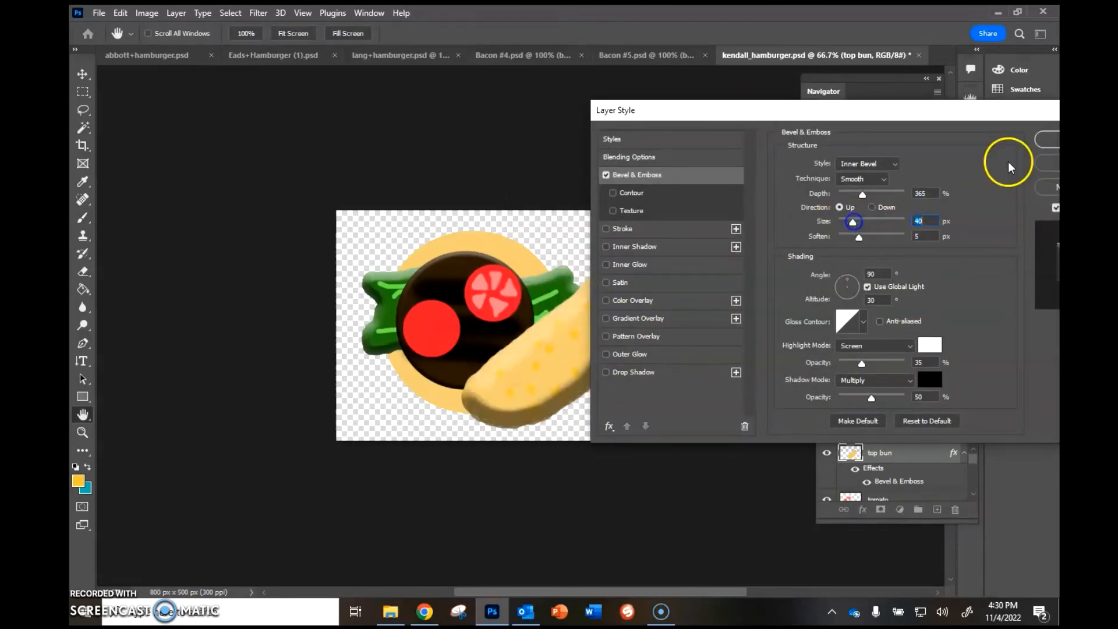
{"action": "left_click", "coordinate": [1046, 140]}
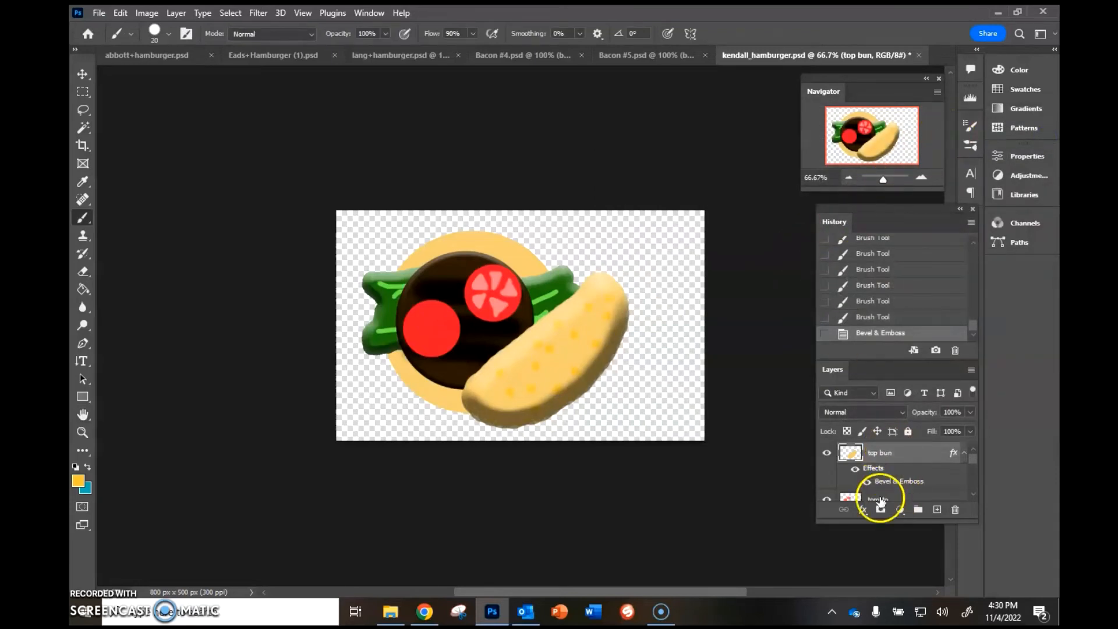
Step: Examine the backgrounds of the abbott, Eads and lang hamburger documents and return to kendall_hamburger.psd
{"action": "left_click_drag", "start_coordinate": [885, 523], "coordinate": [882, 572]}
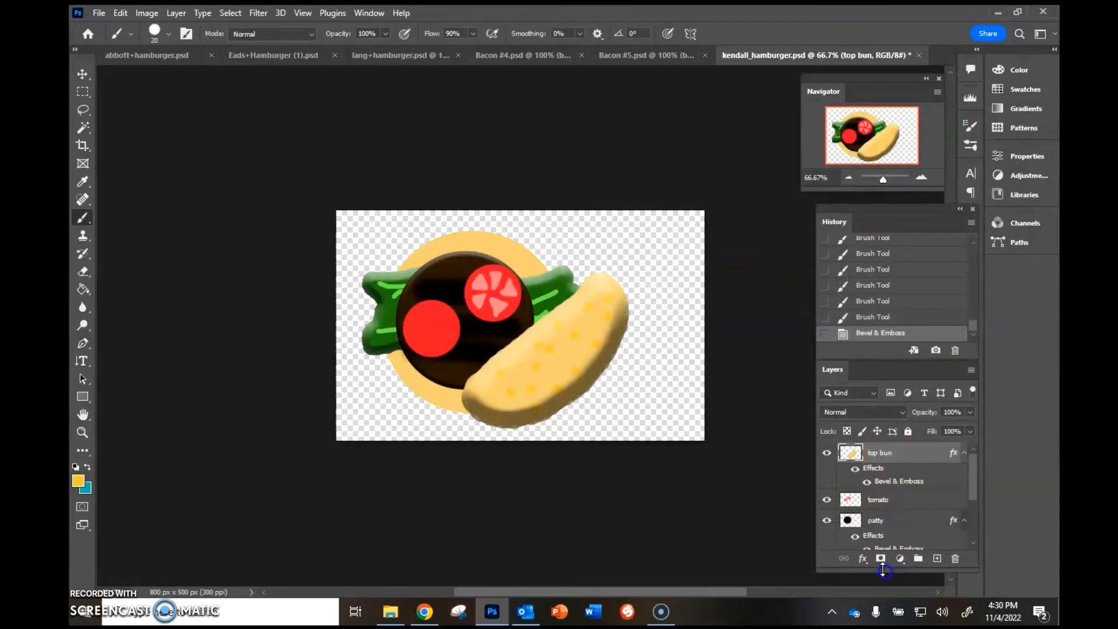
{"action": "left_click", "coordinate": [146, 54]}
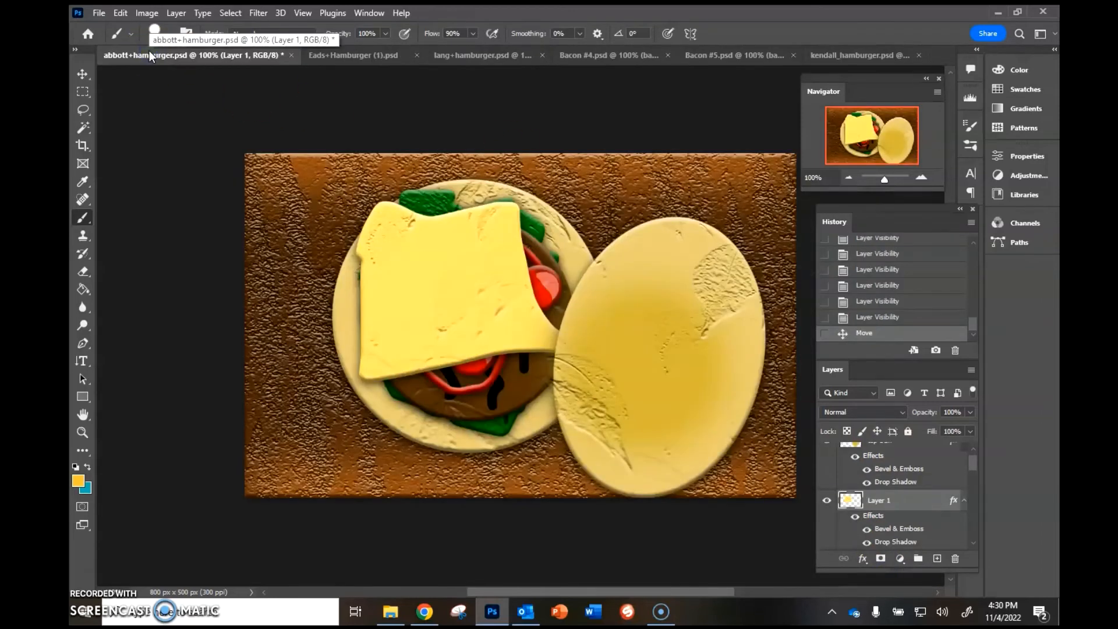
{"action": "left_click", "coordinate": [382, 53]}
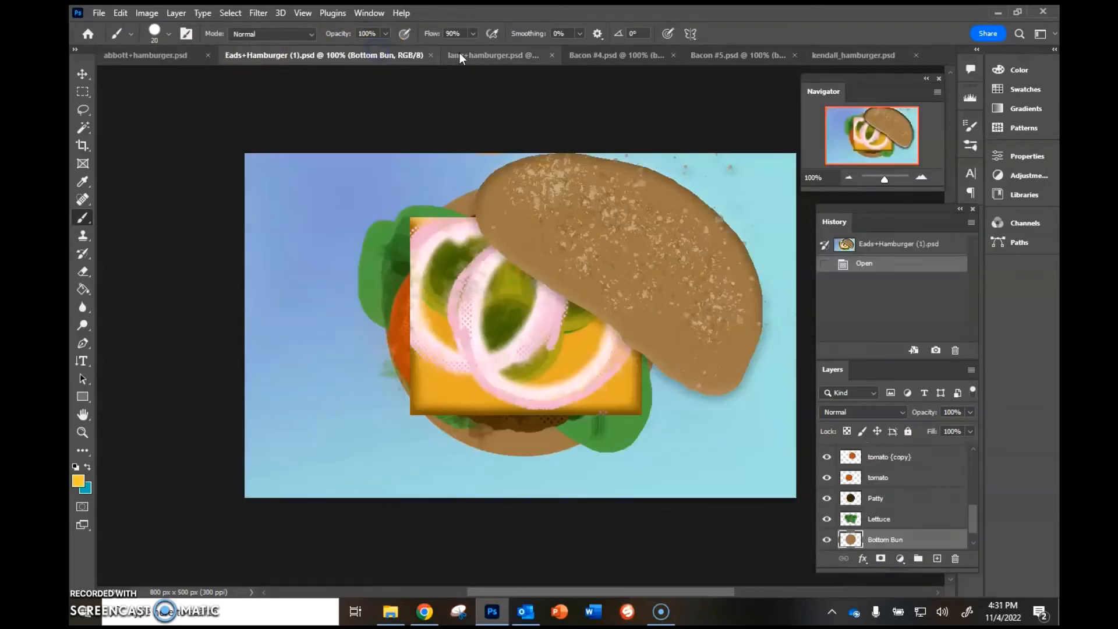
{"action": "left_click", "coordinate": [493, 57]}
{"action": "left_click", "coordinate": [850, 55]}
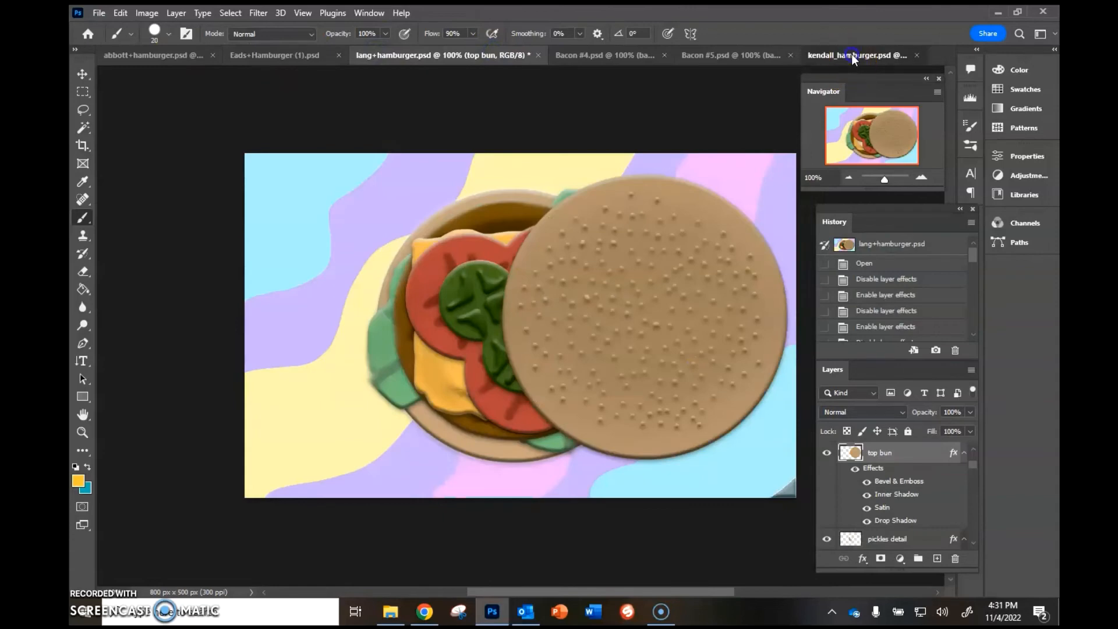
Step: Add a new layer named background and place it beneath the bottom bun layer in the stacking order
{"action": "left_click", "coordinate": [937, 558]}
{"action": "double_click", "coordinate": [877, 452]}
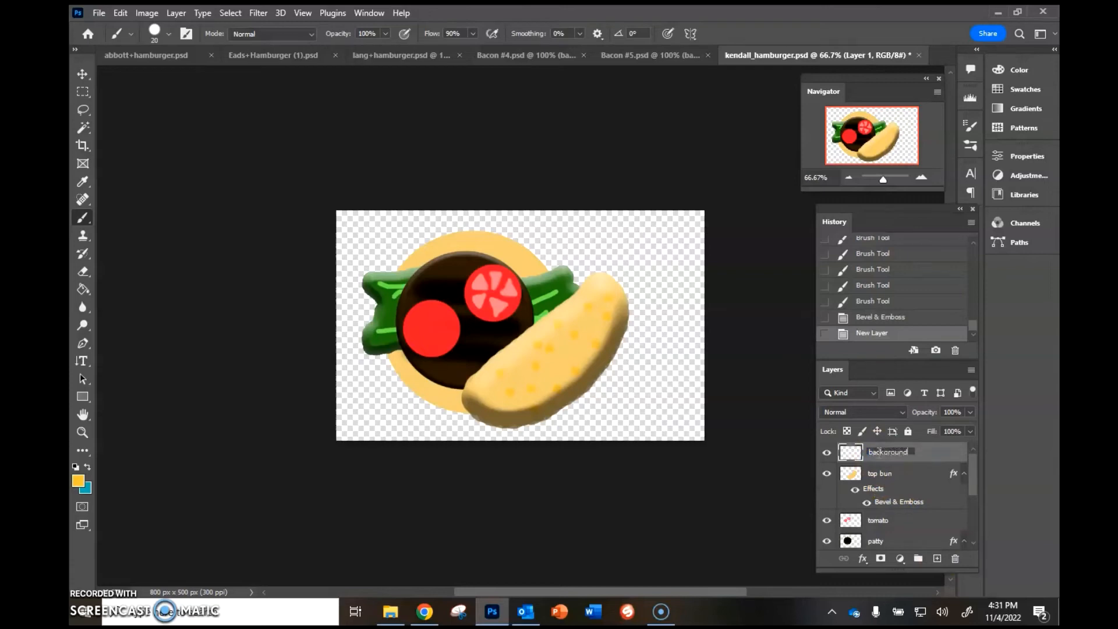
{"action": "left_click", "coordinate": [953, 460]}
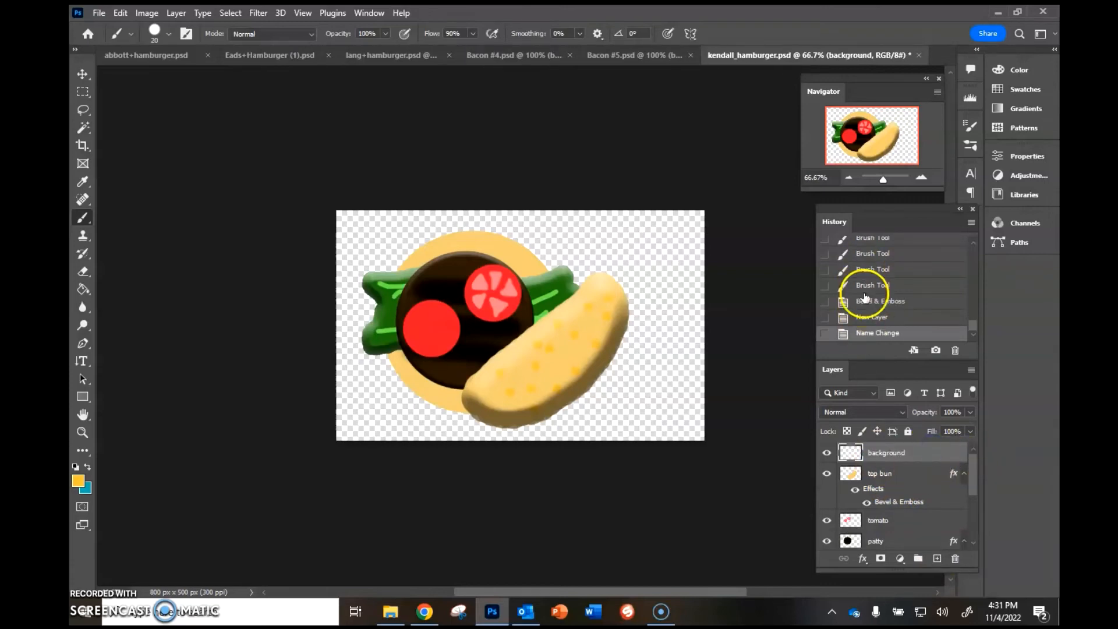
{"action": "left_click_drag", "start_coordinate": [851, 371], "coordinate": [724, 243]}
{"action": "left_click_drag", "start_coordinate": [753, 430], "coordinate": [770, 591]}
{"action": "left_click_drag", "start_coordinate": [781, 326], "coordinate": [767, 531]}
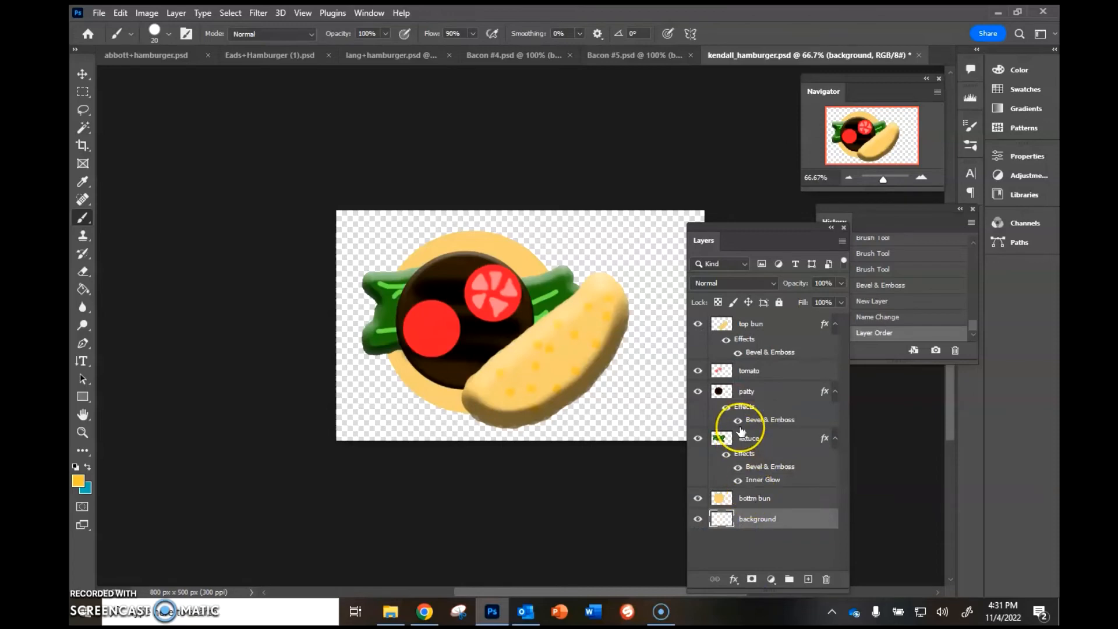
{"action": "left_click", "coordinate": [760, 519]}
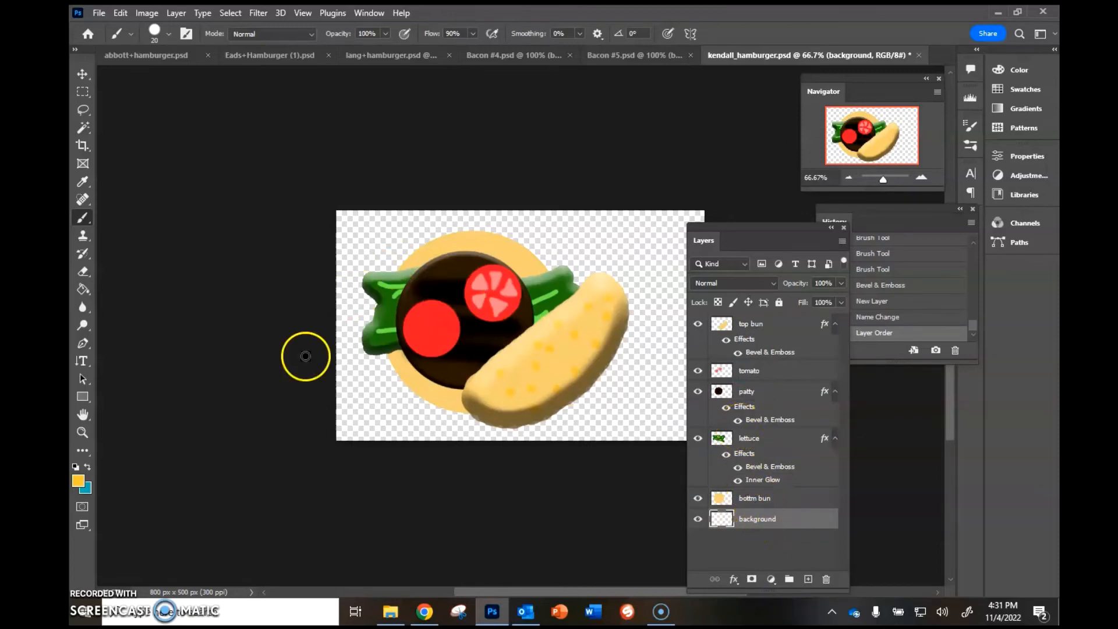
Step: Set the foreground colour to bright purple and the background colour to yellow #e9de33
{"action": "left_click", "coordinate": [82, 483]}
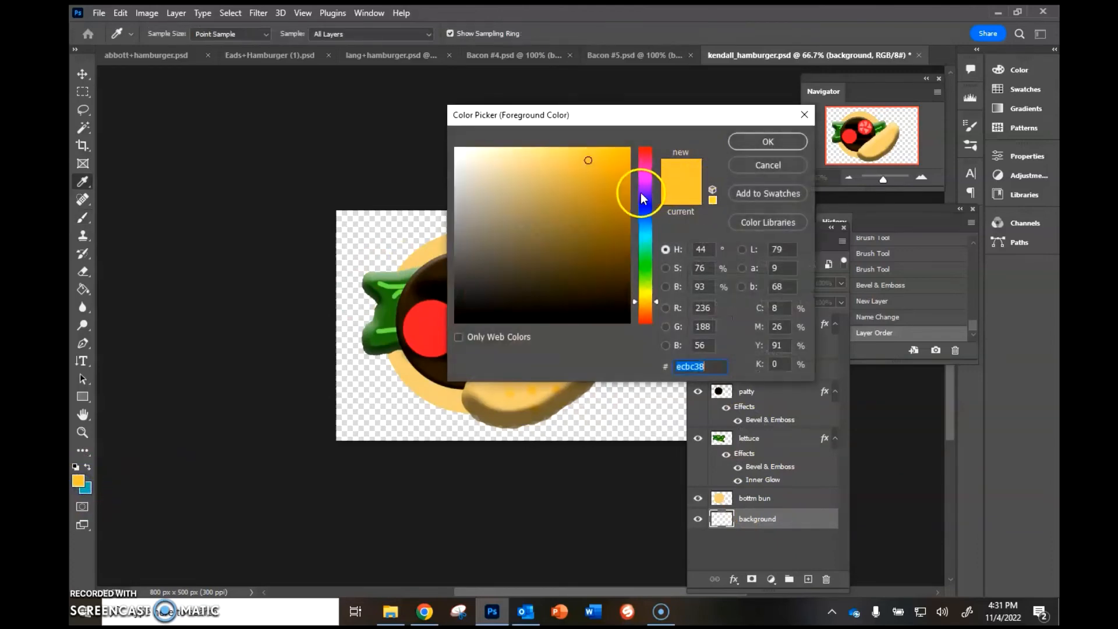
{"action": "left_click", "coordinate": [644, 187]}
{"action": "left_click", "coordinate": [611, 169]}
{"action": "left_click", "coordinate": [768, 142]}
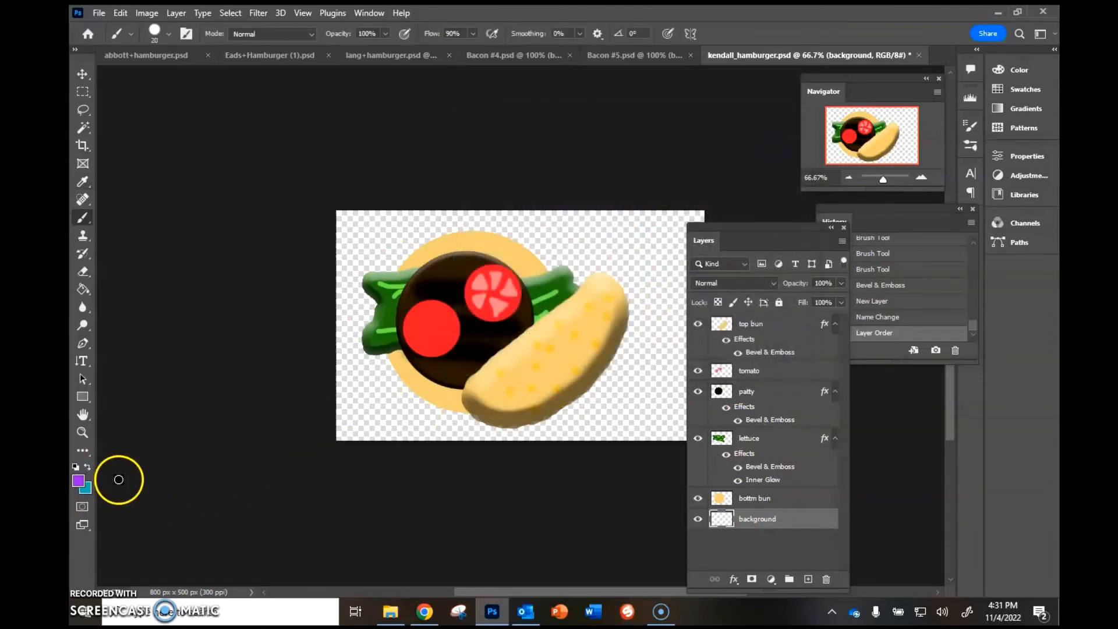
{"action": "left_click", "coordinate": [85, 493]}
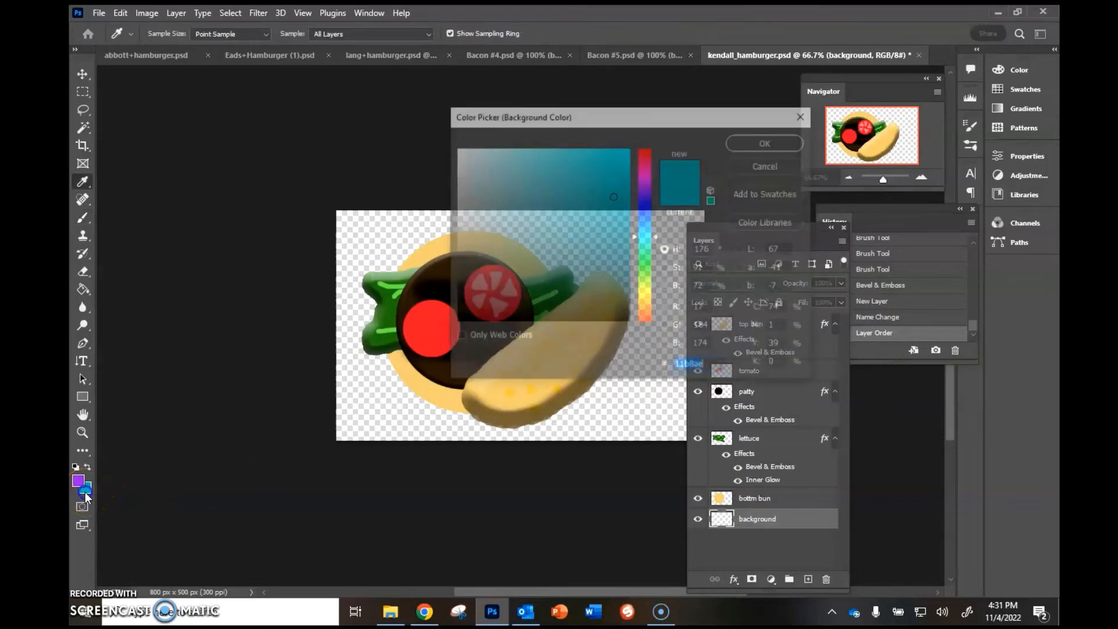
{"action": "left_click_drag", "start_coordinate": [647, 177], "coordinate": [648, 172]}
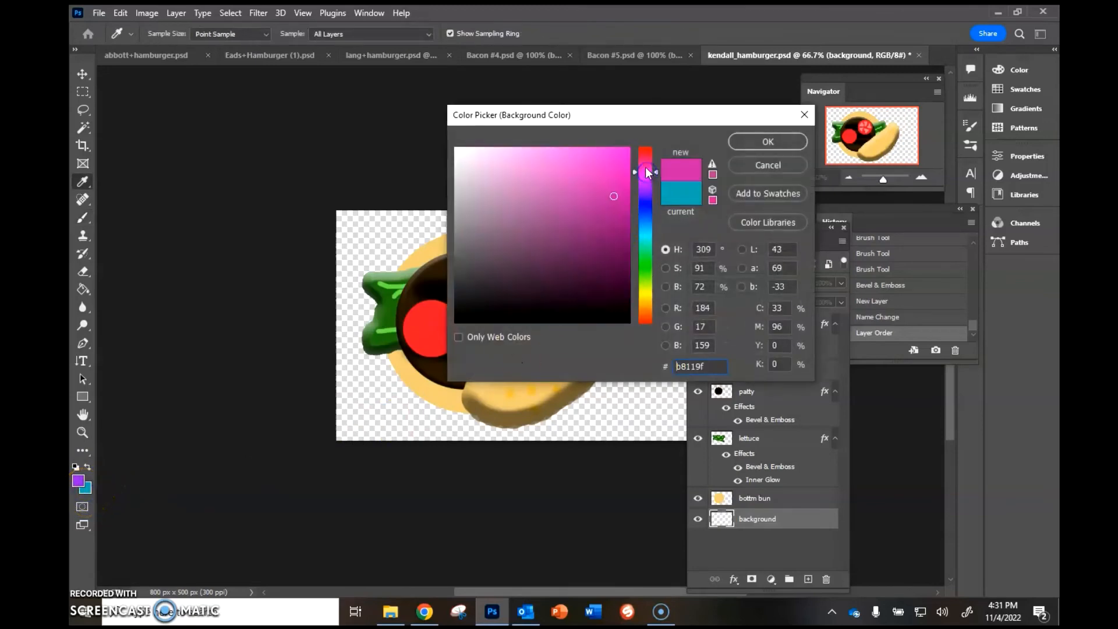
{"action": "left_click_drag", "start_coordinate": [645, 274], "coordinate": [645, 295]}
{"action": "left_click", "coordinate": [592, 163]}
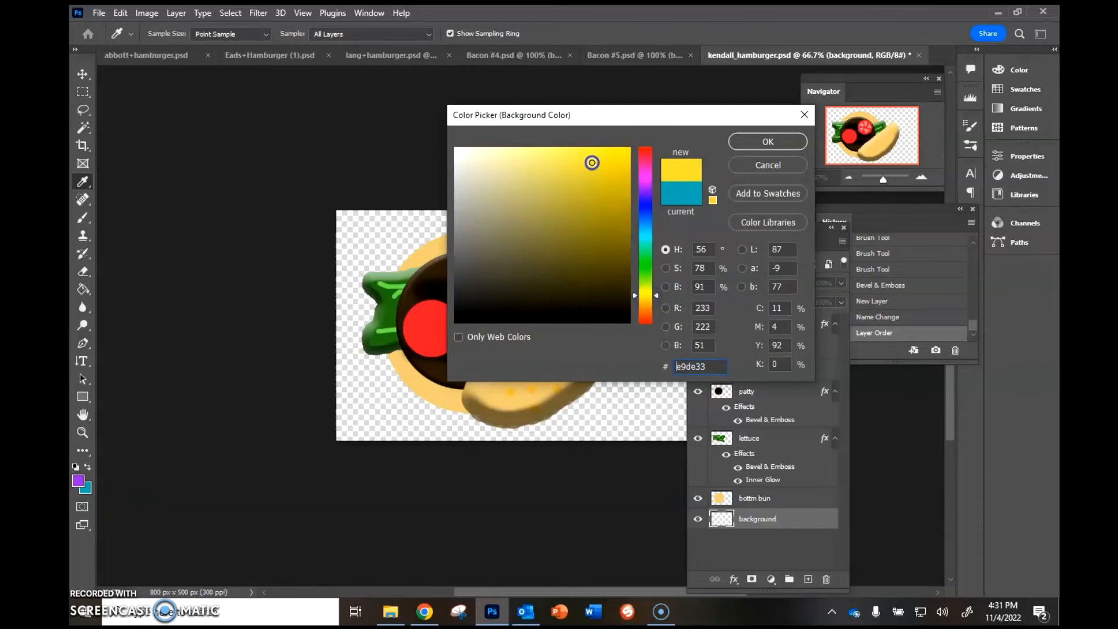
{"action": "left_click", "coordinate": [788, 146]}
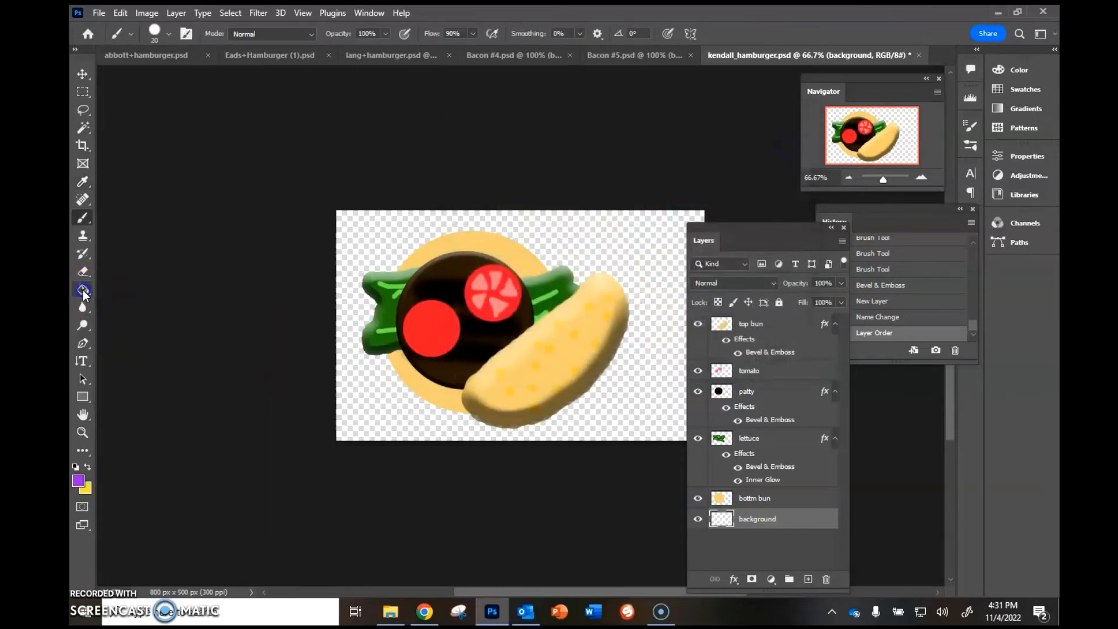
Step: Fill the background layer with a purple-to-yellow linear gradient, redrawing it so purple lies at the lower left and yellow at the upper right
{"action": "left_click", "coordinate": [83, 291]}
{"action": "left_click", "coordinate": [135, 290]}
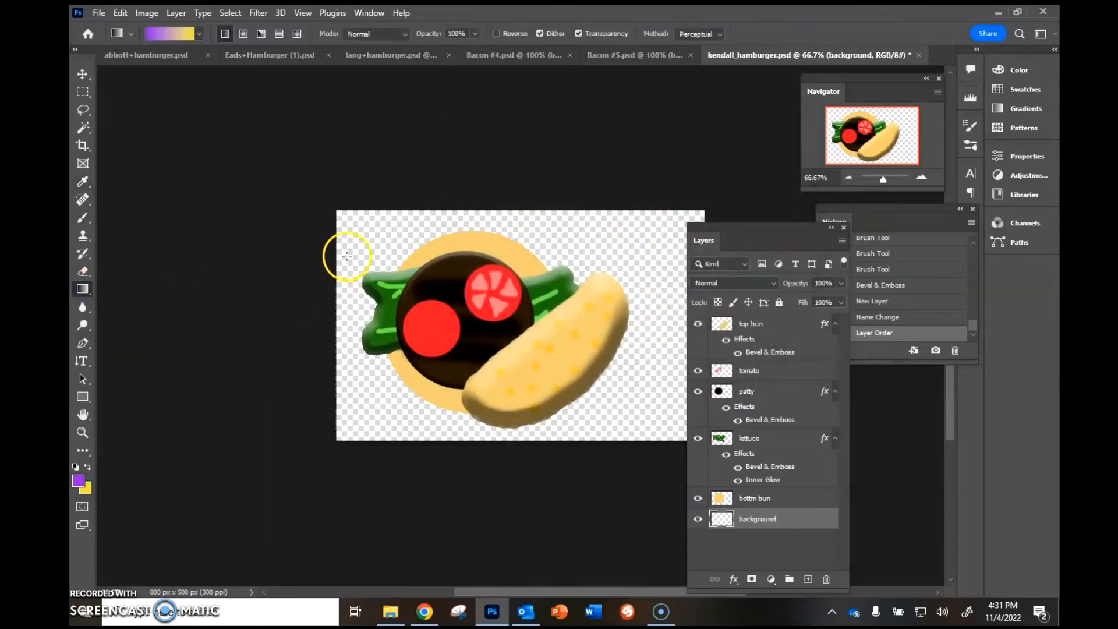
{"action": "left_click_drag", "start_coordinate": [402, 273], "coordinate": [548, 301]}
{"action": "left_click_drag", "start_coordinate": [657, 321], "coordinate": [656, 318]}
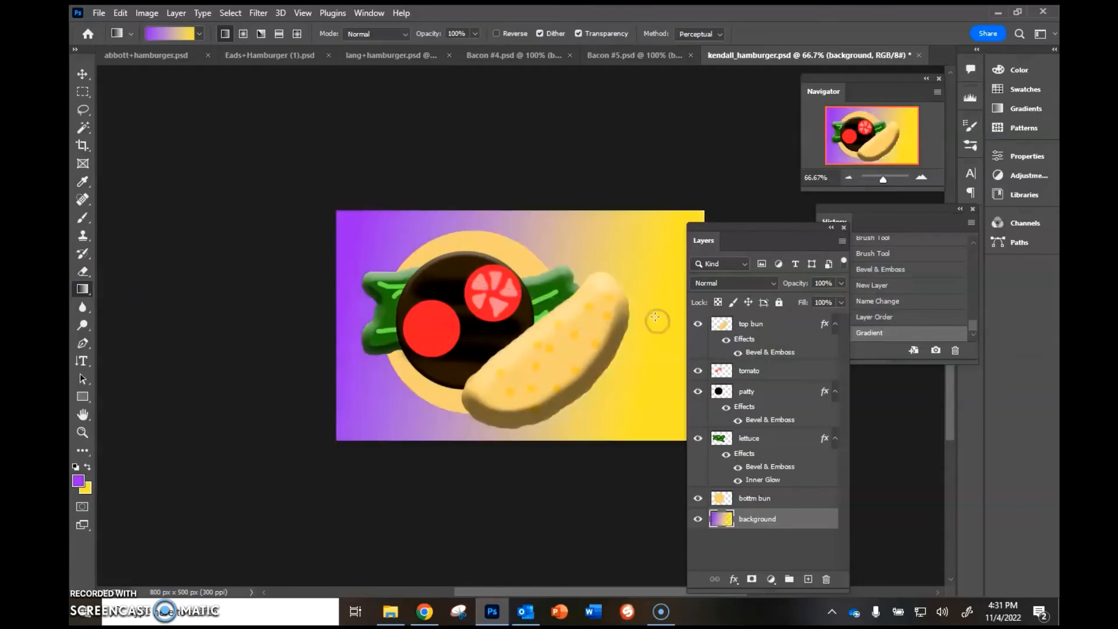
{"action": "mouse_move", "coordinate": [623, 252]}
{"action": "left_mouse_down"}
{"action": "mouse_move", "coordinate": [626, 364]}
{"action": "mouse_move", "coordinate": [620, 295]}
{"action": "left_mouse_up"}
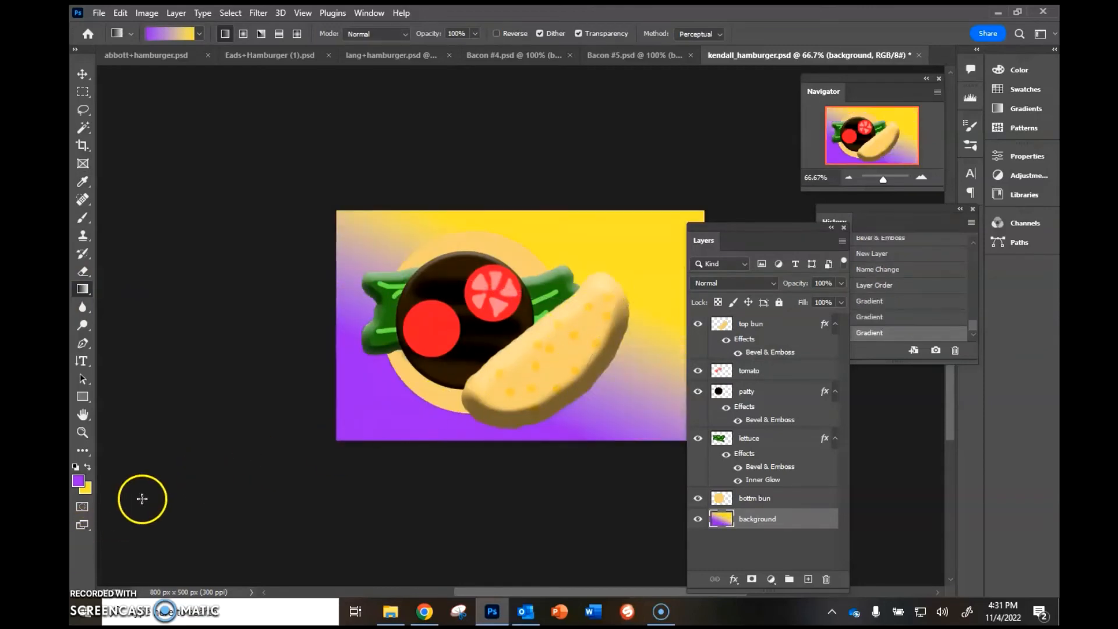
Step: Set the background colour to blue #33a2e9 and refill the background layer with a purple-to-blue linear gradient running from lower left to upper right
{"action": "left_click", "coordinate": [88, 492]}
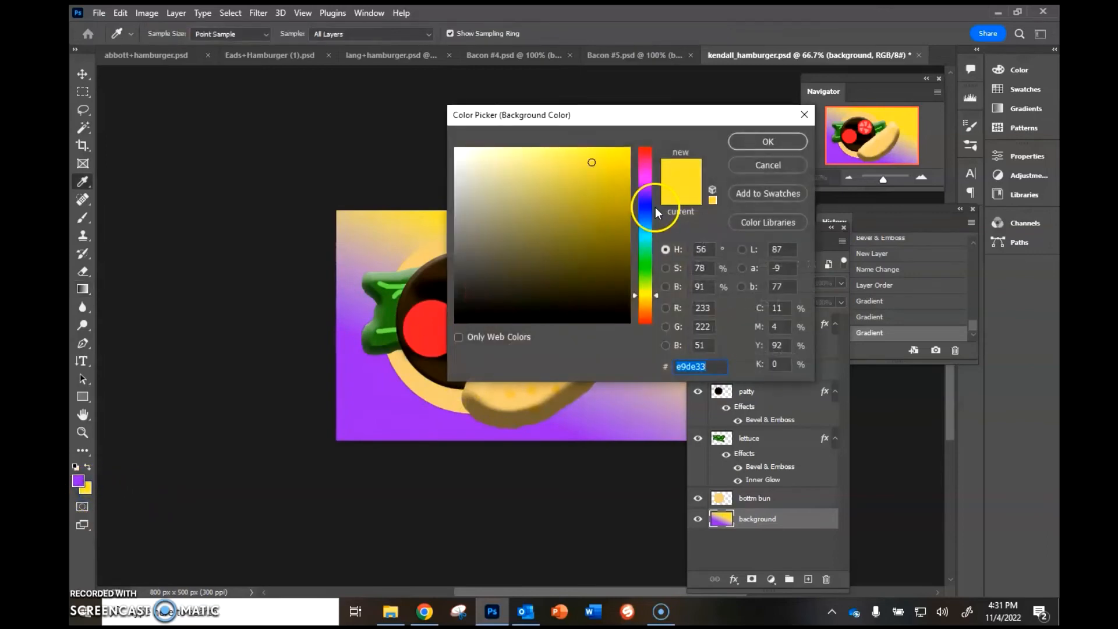
{"action": "left_click_drag", "start_coordinate": [649, 285], "coordinate": [649, 225]}
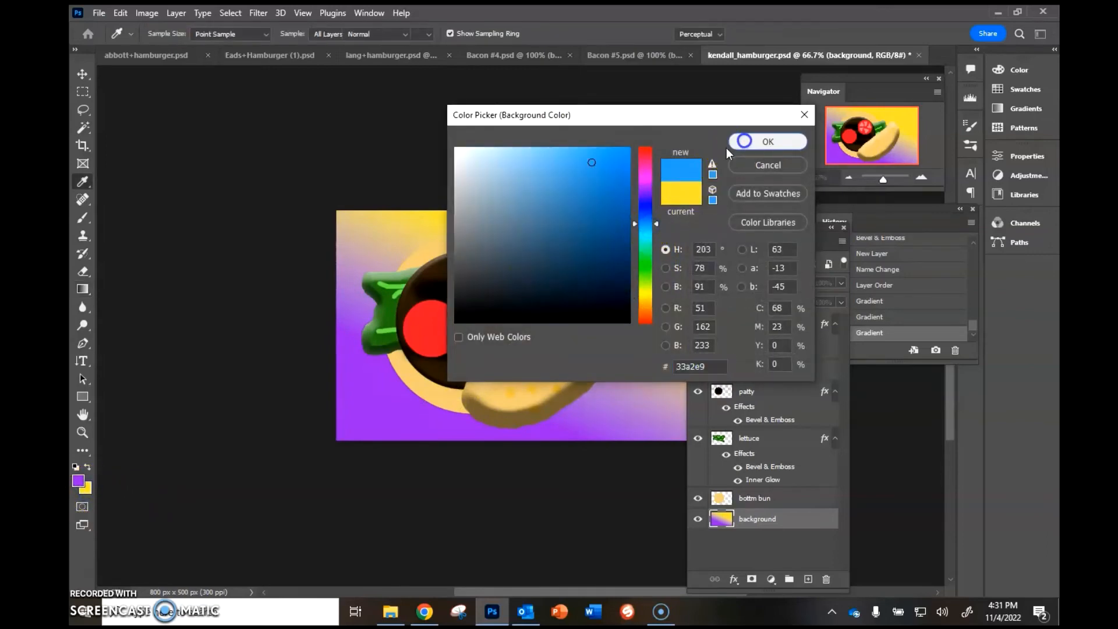
{"action": "left_click", "coordinate": [750, 141]}
{"action": "key", "text": "g"}
{"action": "left_click_drag", "start_coordinate": [360, 396], "coordinate": [628, 278]}
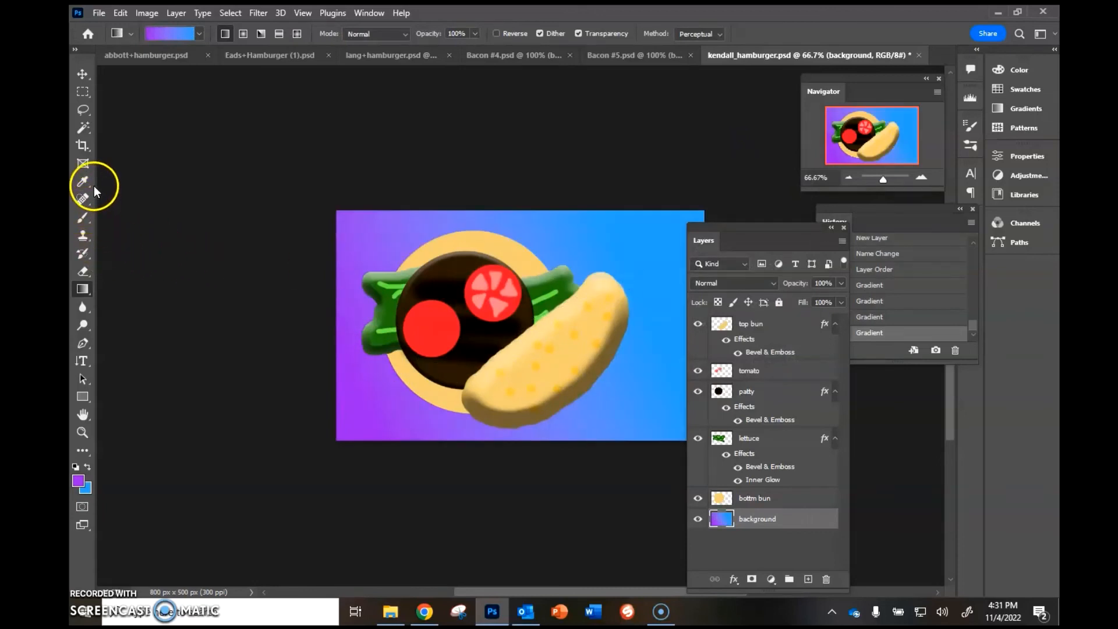
Step: Choose the Brush tool with the KYLE Bonus Chunky Charcoal preset at 112 px
{"action": "left_click", "coordinate": [79, 215]}
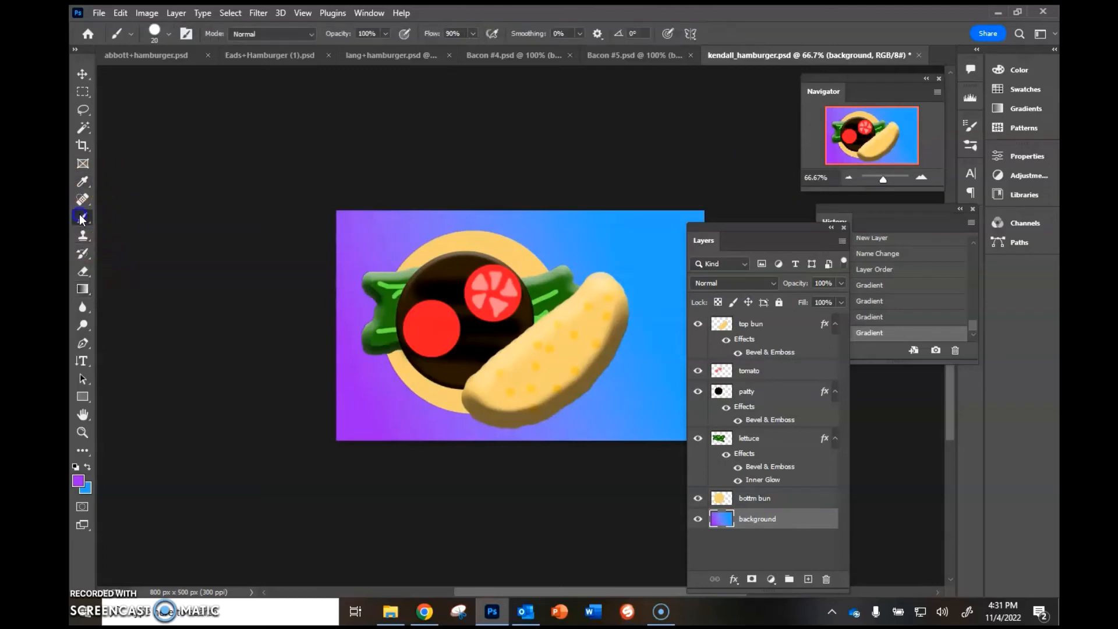
{"action": "left_click", "coordinate": [167, 35]}
{"action": "scroll", "coordinate": [147, 245], "scroll_direction": "down", "scroll_amount": 4}
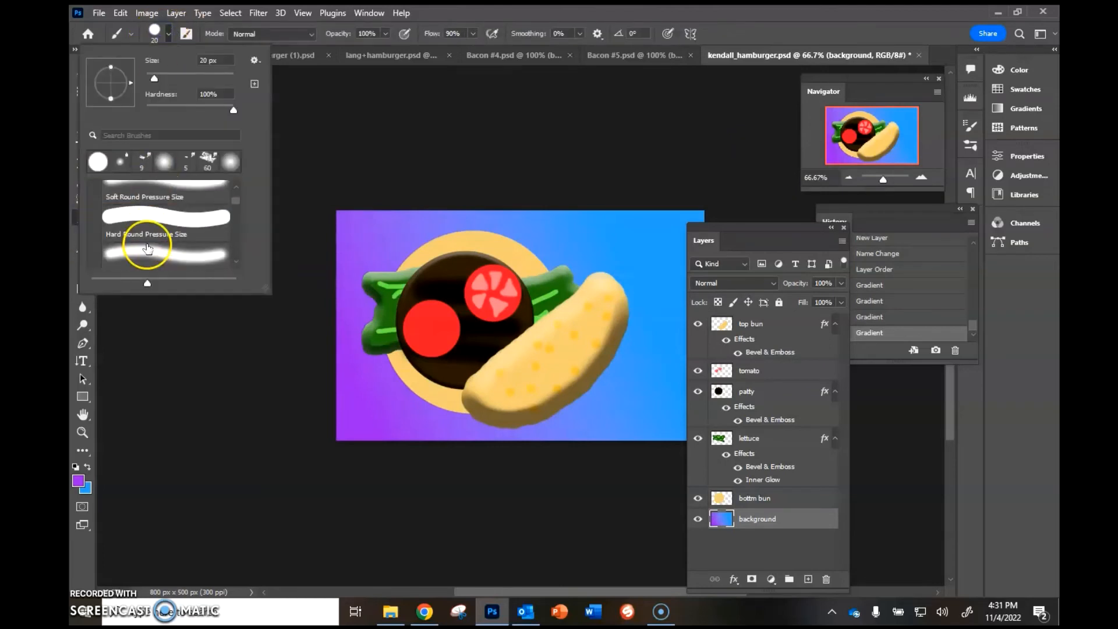
{"action": "scroll", "coordinate": [148, 247], "scroll_direction": "down", "scroll_amount": 2}
{"action": "scroll", "coordinate": [148, 230], "scroll_direction": "up", "scroll_amount": 1}
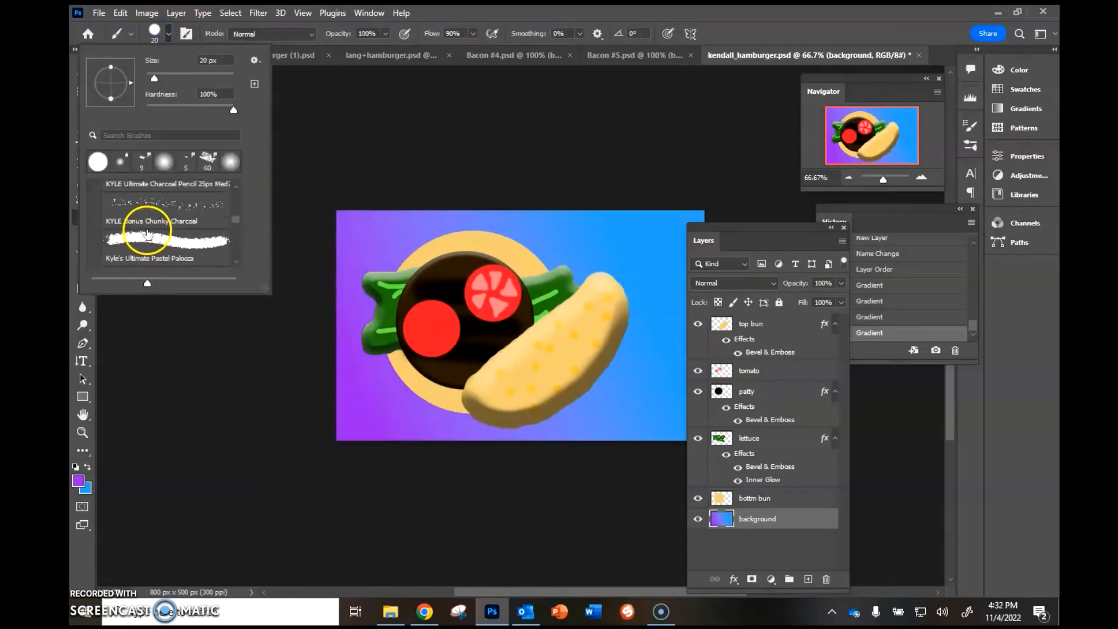
{"action": "left_click", "coordinate": [145, 208]}
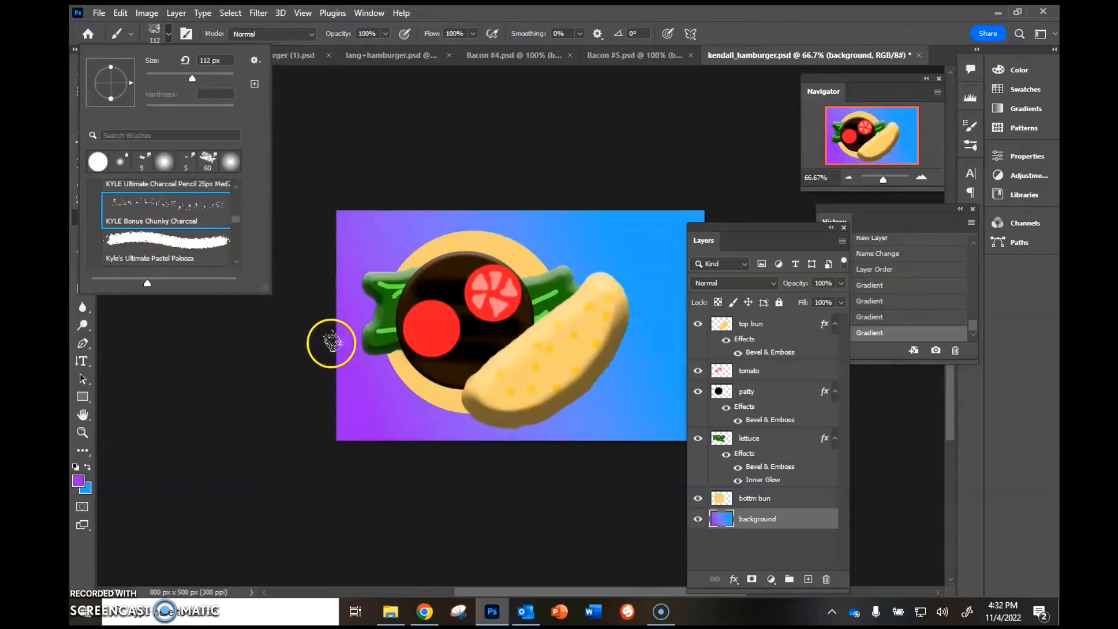
Step: Paint rough purple charcoal strokes across the background layer all around the burger, leaving patches of the blue gradient showing
{"action": "left_click", "coordinate": [615, 237]}
{"action": "left_click", "coordinate": [643, 262]}
{"action": "left_click", "coordinate": [645, 339]}
{"action": "mouse_move", "coordinate": [656, 371]}
{"action": "left_mouse_down"}
{"action": "mouse_move", "coordinate": [609, 292]}
{"action": "mouse_move", "coordinate": [499, 250]}
{"action": "left_mouse_up"}
{"action": "left_click_drag", "start_coordinate": [630, 257], "coordinate": [541, 369]}
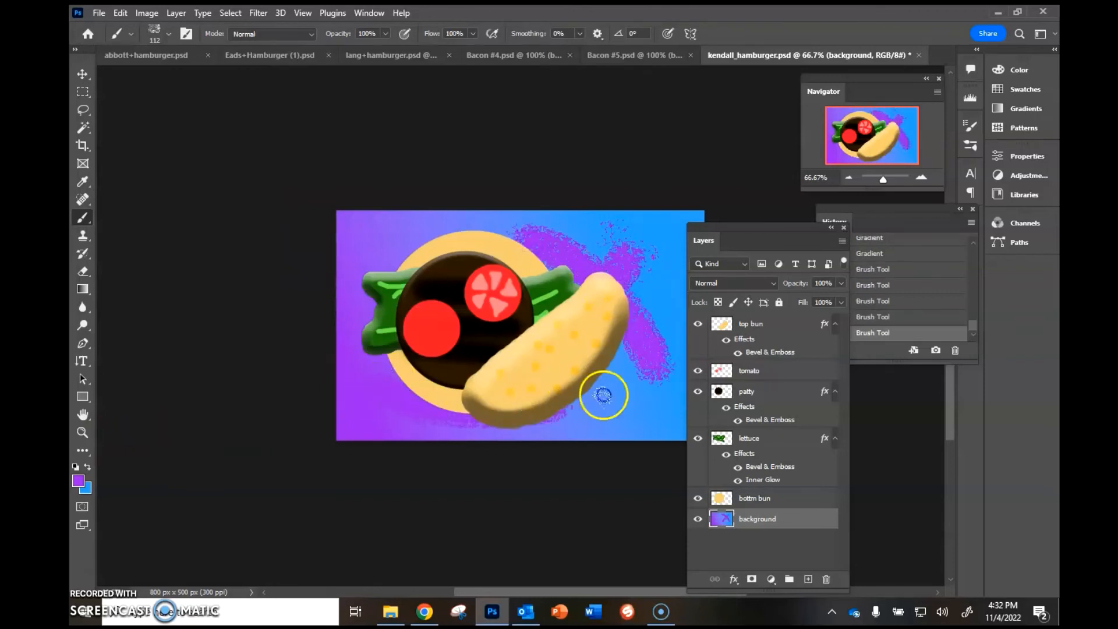
{"action": "left_click_drag", "start_coordinate": [604, 391], "coordinate": [568, 363]}
{"action": "left_click_drag", "start_coordinate": [451, 271], "coordinate": [421, 222]}
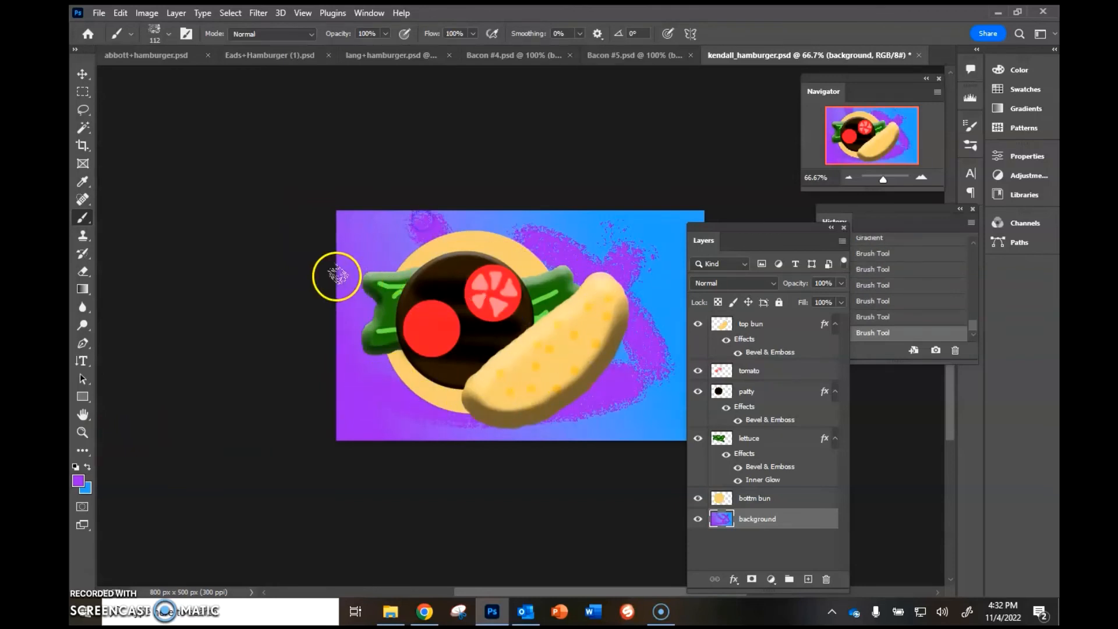
{"action": "mouse_move", "coordinate": [369, 268]}
{"action": "left_mouse_down"}
{"action": "mouse_move", "coordinate": [667, 233]}
{"action": "mouse_move", "coordinate": [664, 415]}
{"action": "mouse_move", "coordinate": [672, 310]}
{"action": "mouse_move", "coordinate": [624, 426]}
{"action": "left_mouse_up"}
{"action": "left_click", "coordinate": [523, 216]}
{"action": "left_click_drag", "start_coordinate": [372, 225], "coordinate": [430, 226]}
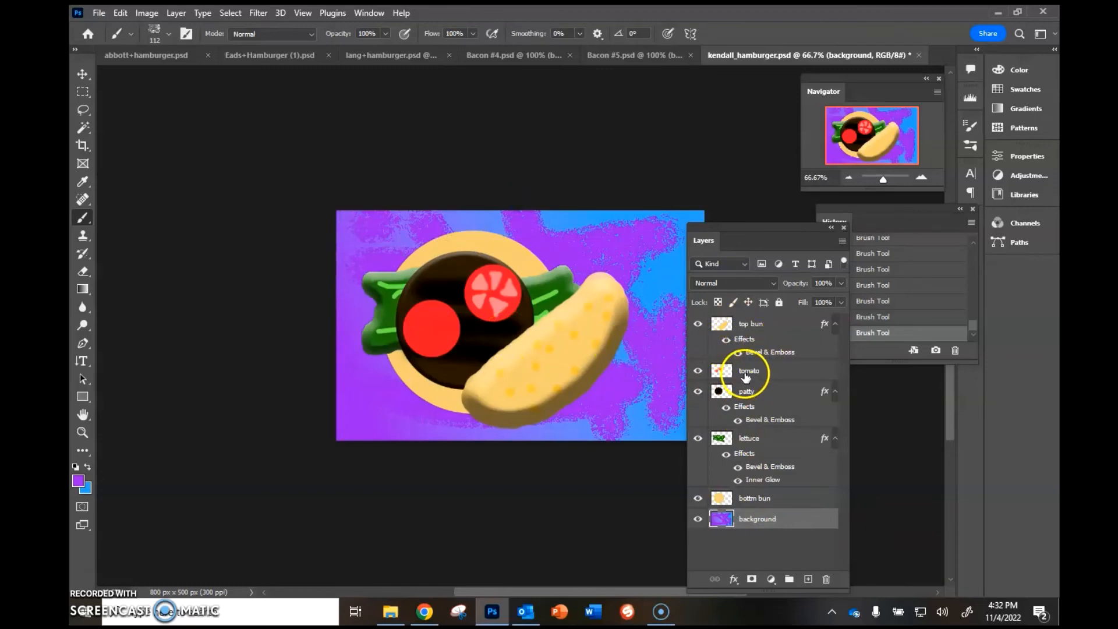
Step: Reposition the fillings with the Move tool, shifting the lettuce slightly up, the tomato slightly down and the patty slightly right and down
{"action": "left_click", "coordinate": [748, 393]}
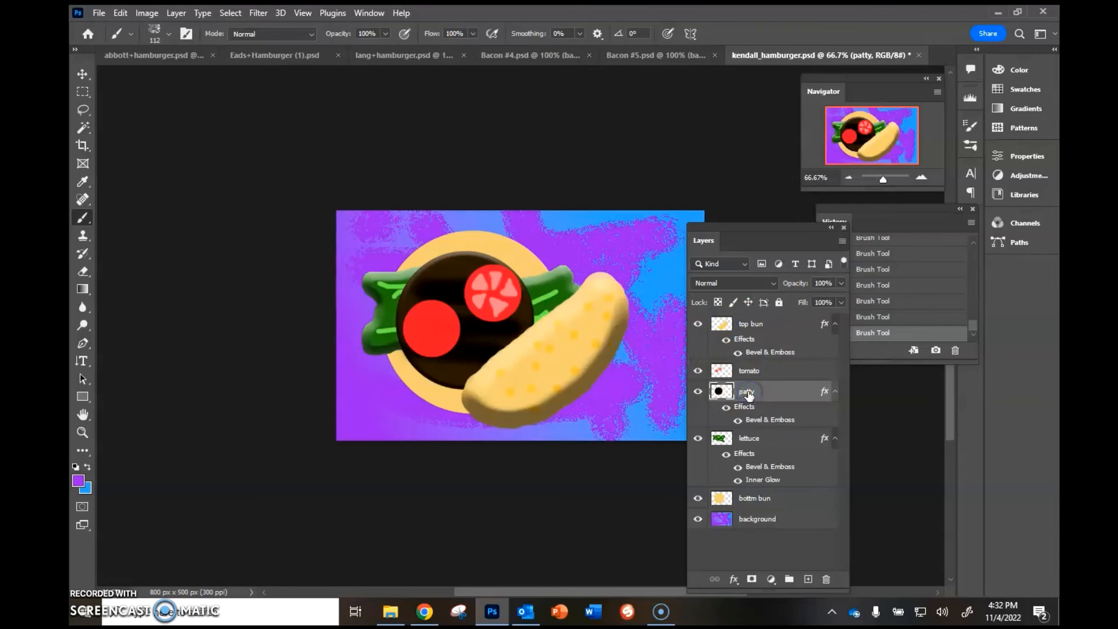
{"action": "left_click", "coordinate": [745, 442]}
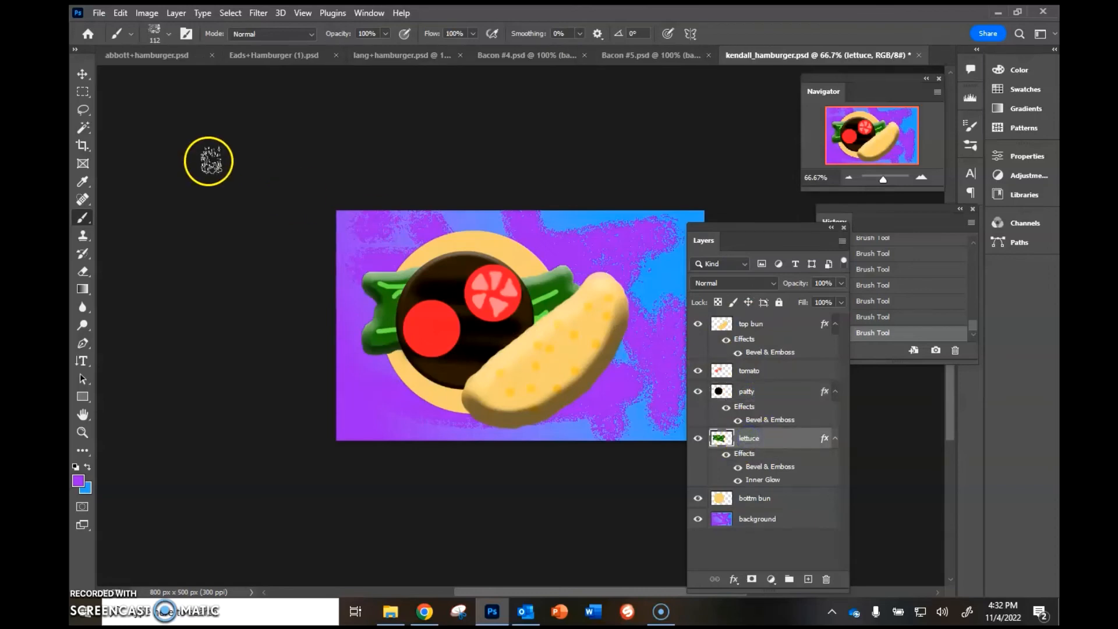
{"action": "left_click", "coordinate": [83, 74]}
{"action": "left_click_drag", "start_coordinate": [560, 293], "coordinate": [604, 284]}
{"action": "mouse_move", "coordinate": [495, 296]}
{"action": "left_mouse_down"}
{"action": "mouse_move", "coordinate": [517, 288]}
{"action": "mouse_move", "coordinate": [524, 305]}
{"action": "mouse_move", "coordinate": [493, 311]}
{"action": "left_mouse_up"}
{"action": "mouse_move", "coordinate": [448, 279]}
{"action": "left_mouse_down"}
{"action": "mouse_move", "coordinate": [435, 263]}
{"action": "mouse_move", "coordinate": [425, 270]}
{"action": "mouse_move", "coordinate": [448, 277]}
{"action": "left_mouse_up"}
{"action": "mouse_move", "coordinate": [553, 279]}
{"action": "left_mouse_down"}
{"action": "mouse_move", "coordinate": [508, 281]}
{"action": "mouse_move", "coordinate": [552, 282]}
{"action": "left_mouse_up"}
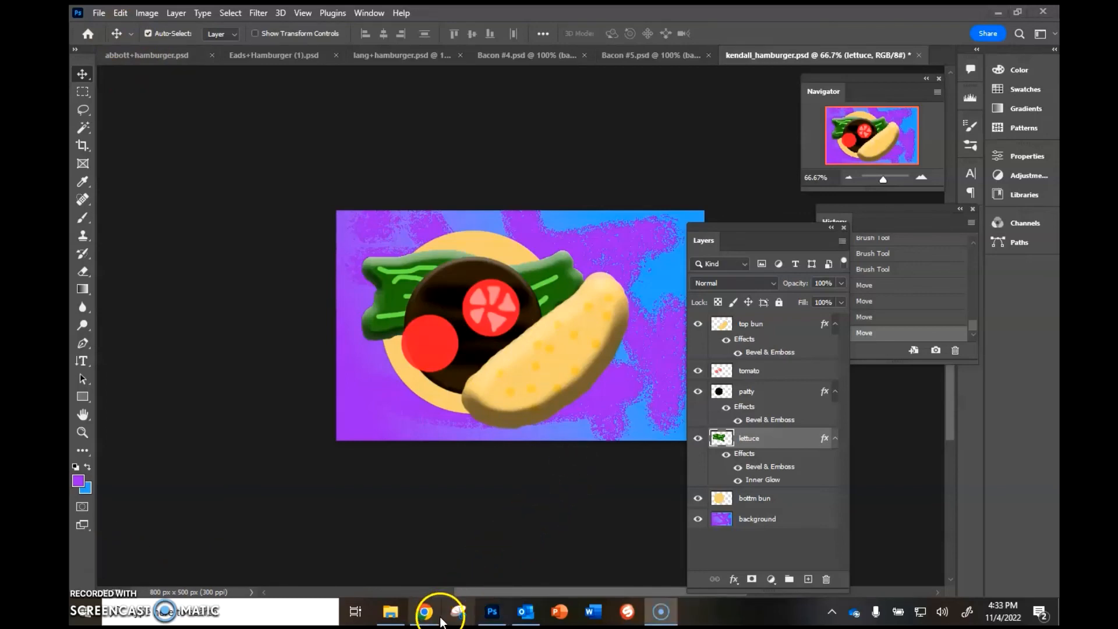
Step: Switch to Chrome, review the Hamburger folder of the Schoology Photoshop unit, and return to Photoshop
{"action": "left_click", "coordinate": [422, 611]}
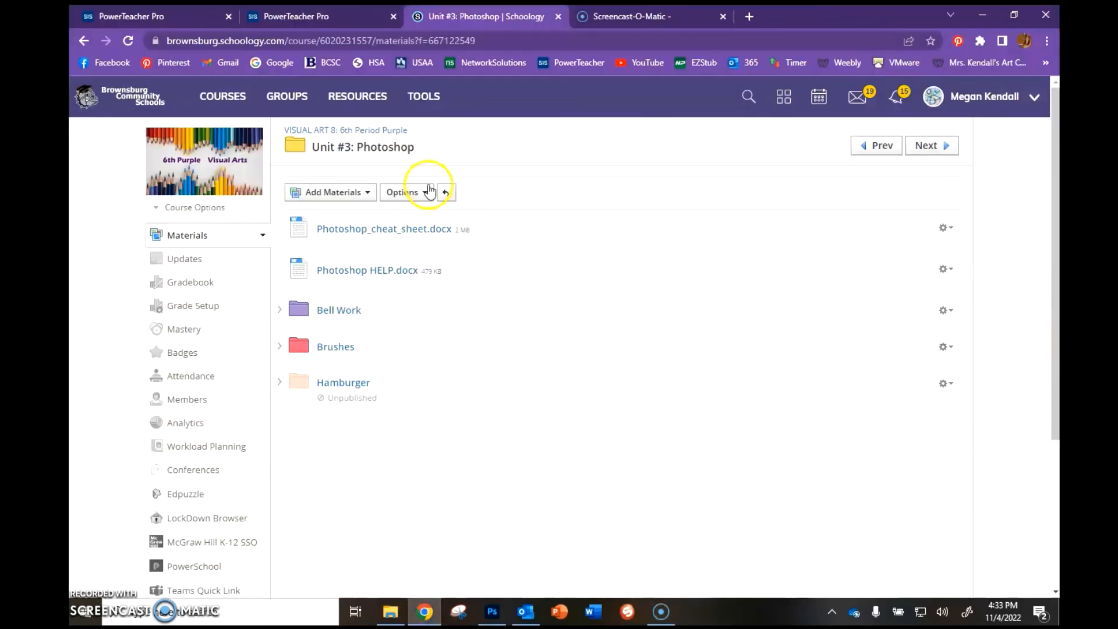
{"action": "left_click", "coordinate": [343, 383]}
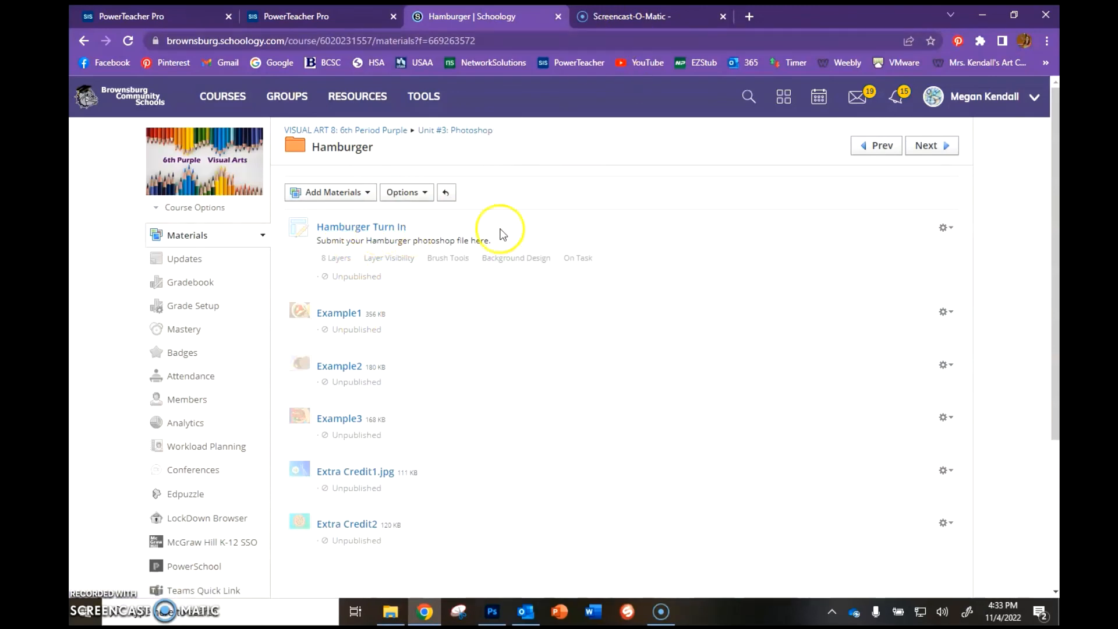
{"action": "left_click", "coordinate": [505, 613]}
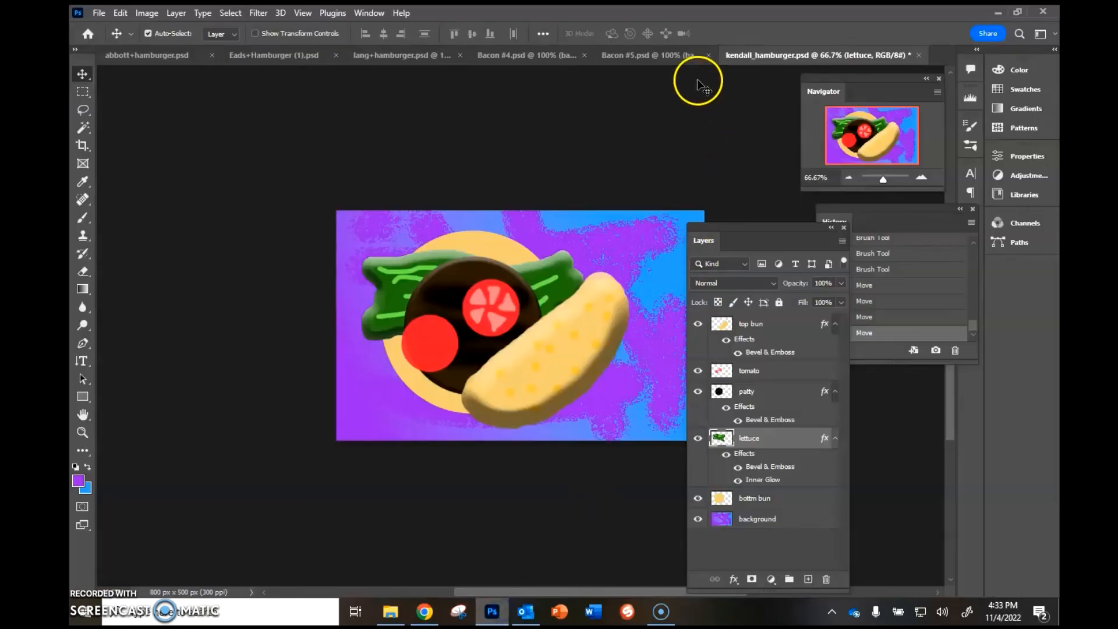
Step: View Bacon #5.psd and Bacon #4.psd, hiding and reshowing the sauce, avocado, cucumbers and carrots layers in Bacon #4.psd to inspect its layering
{"action": "left_click", "coordinate": [648, 57]}
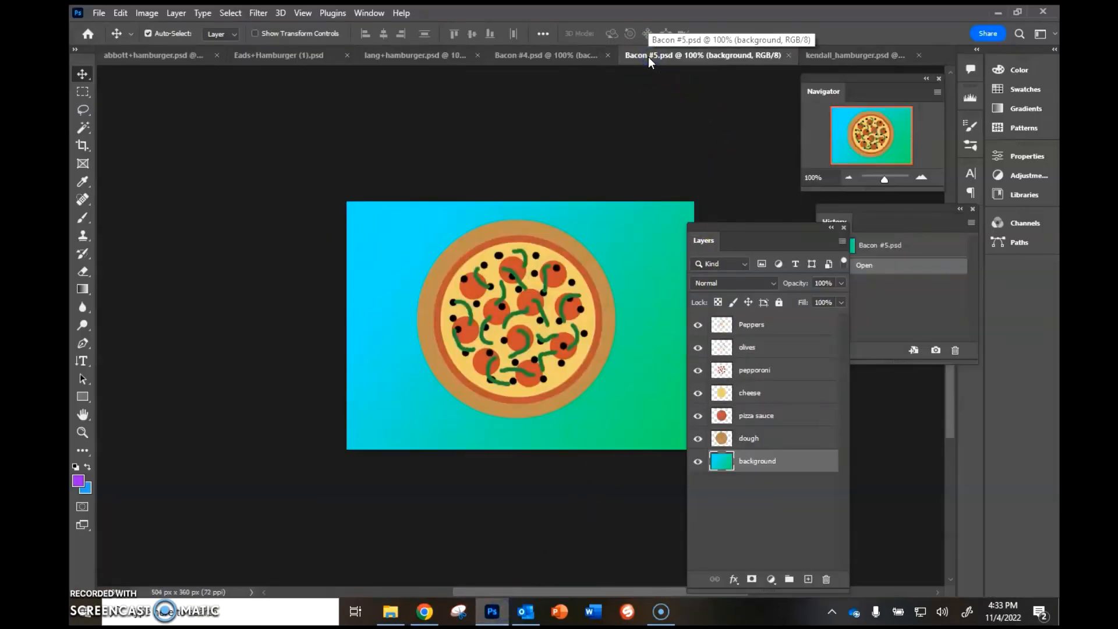
{"action": "left_click", "coordinate": [560, 56]}
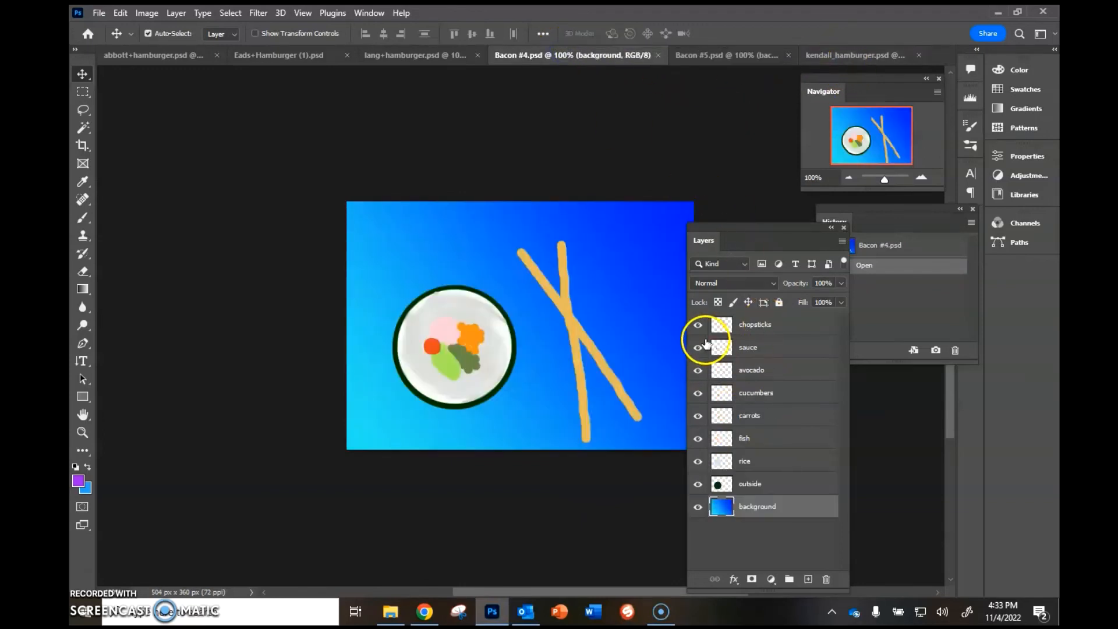
{"action": "left_click", "coordinate": [697, 347]}
{"action": "left_click", "coordinate": [698, 369]}
{"action": "left_click", "coordinate": [697, 392]}
{"action": "left_click", "coordinate": [697, 415]}
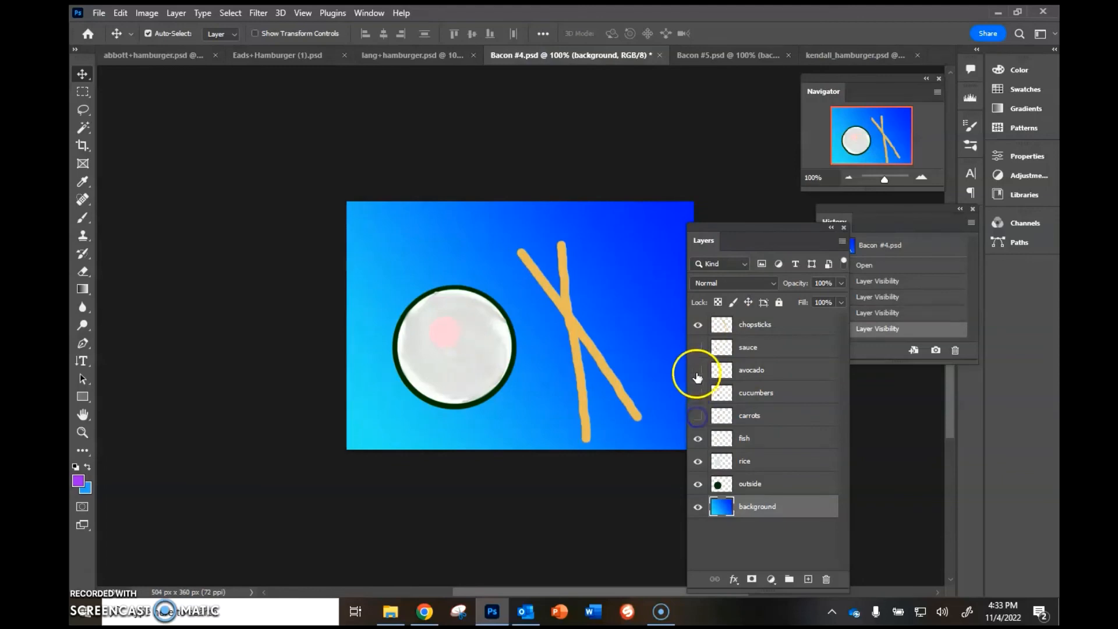
{"action": "left_click", "coordinate": [697, 370]}
{"action": "left_click", "coordinate": [698, 393]}
{"action": "left_click", "coordinate": [698, 415]}
{"action": "left_click", "coordinate": [698, 347]}
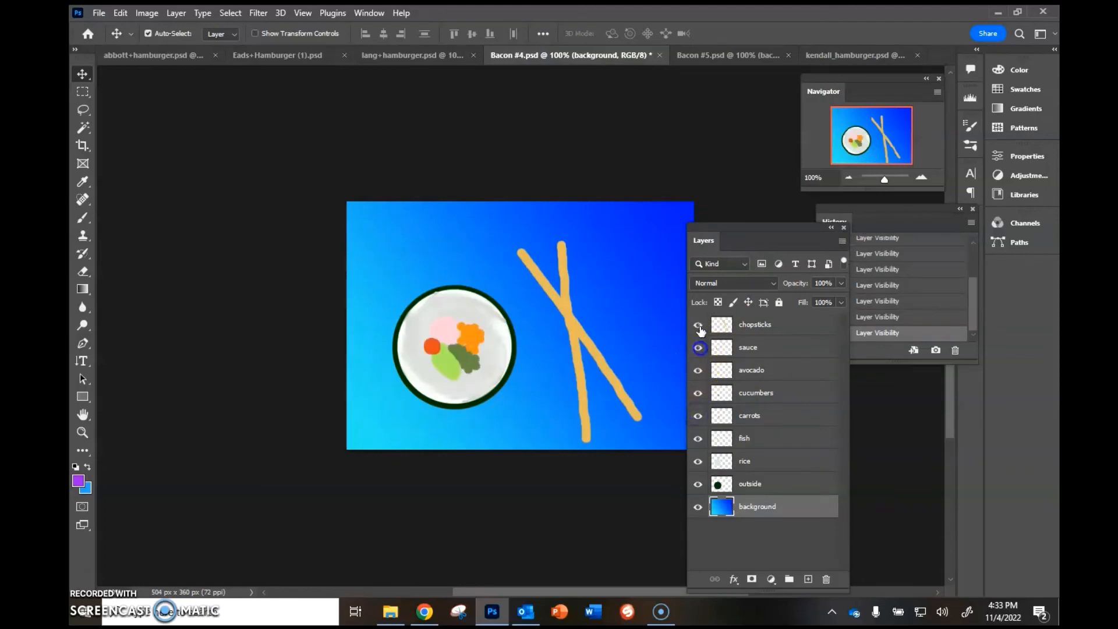
Step: Inspect the pizza in Bacon #5.psd by hiding and reshowing its Peppers, olives, pepperoni, cheese and pizza sauce layers
{"action": "left_click", "coordinate": [731, 59]}
{"action": "left_click", "coordinate": [697, 325]}
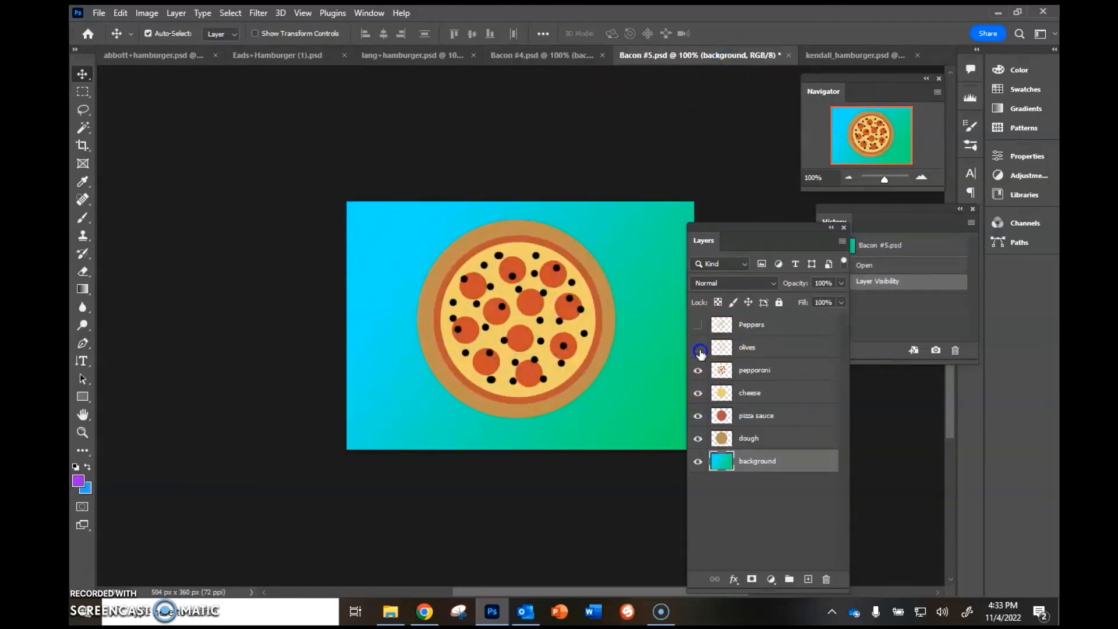
{"action": "left_click", "coordinate": [697, 347]}
{"action": "left_click", "coordinate": [698, 370]}
{"action": "left_click", "coordinate": [698, 393]}
{"action": "left_click", "coordinate": [698, 415]}
{"action": "left_click", "coordinate": [698, 392]}
{"action": "left_click", "coordinate": [697, 370]}
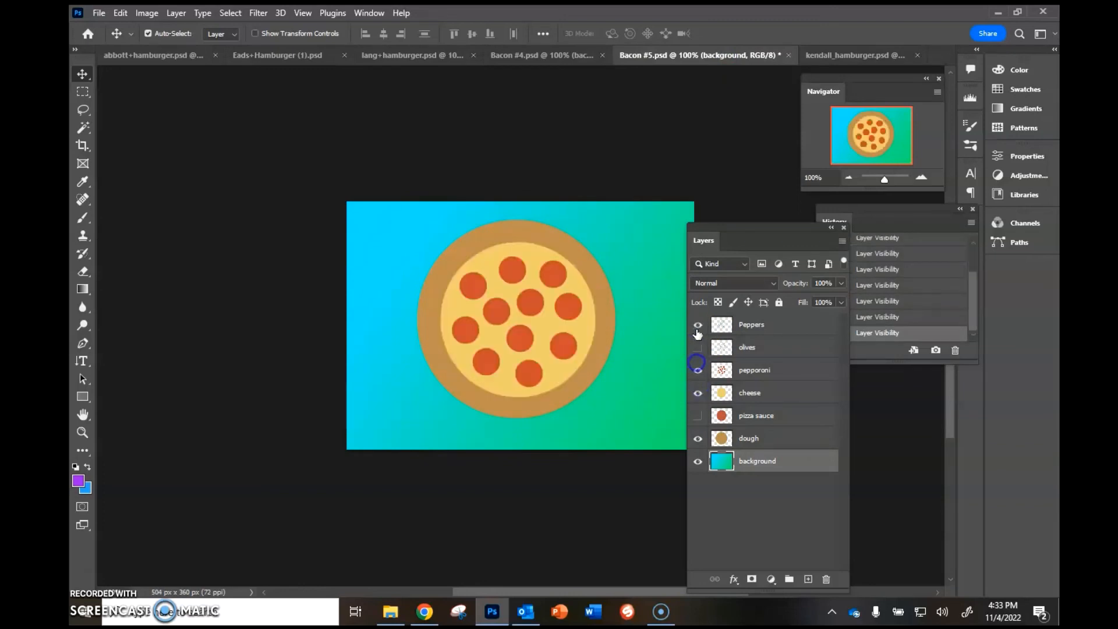
{"action": "left_click", "coordinate": [698, 415]}
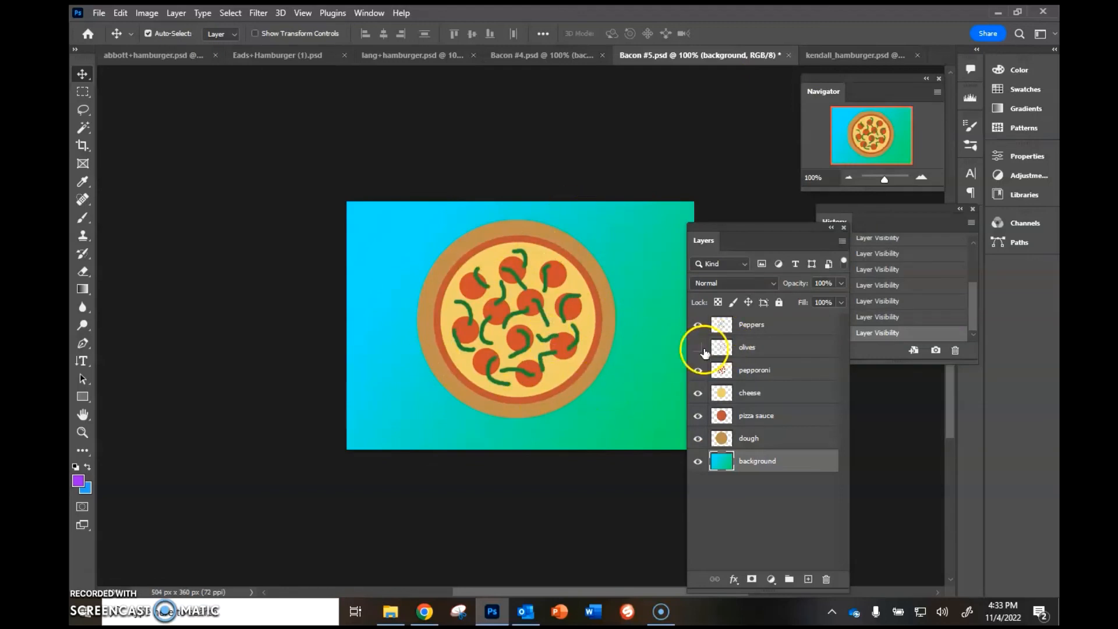
{"action": "left_click", "coordinate": [698, 347]}
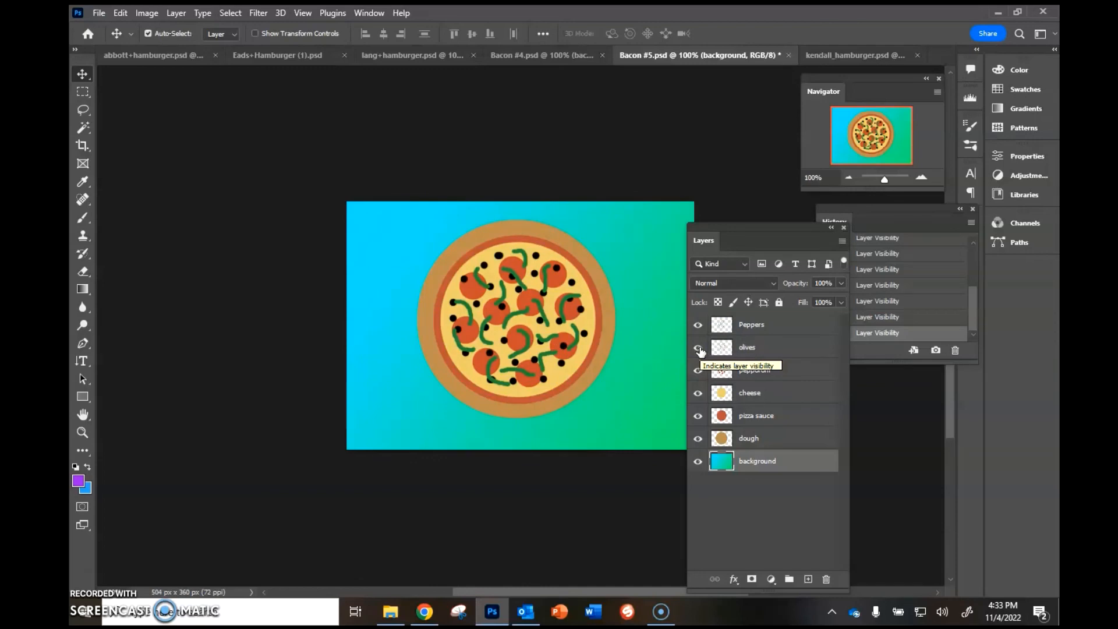
{"action": "left_click", "coordinate": [534, 414]}
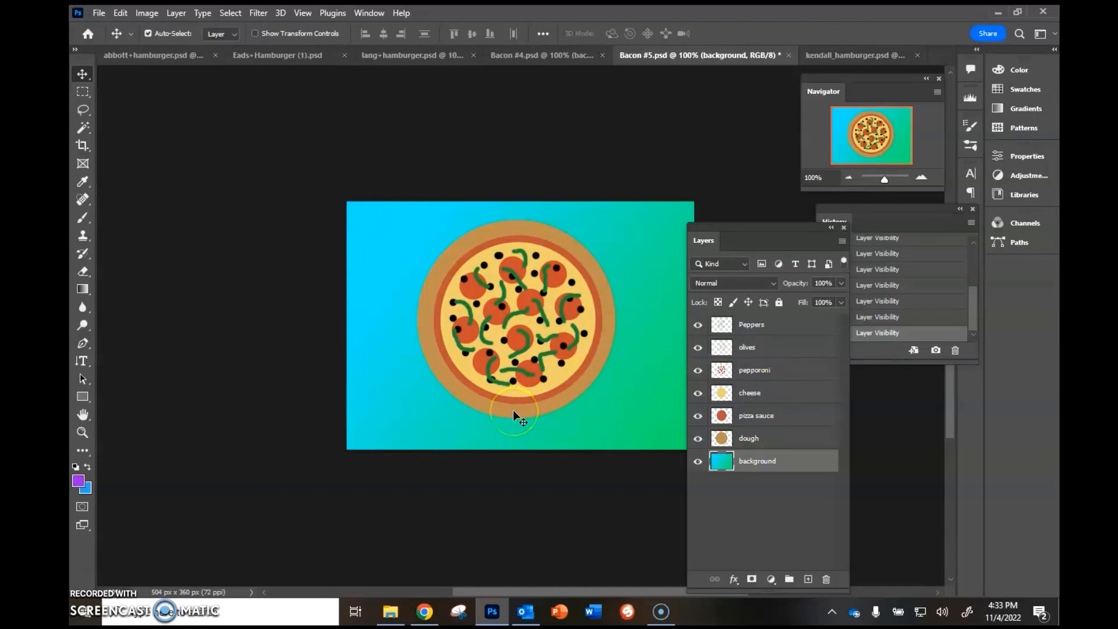